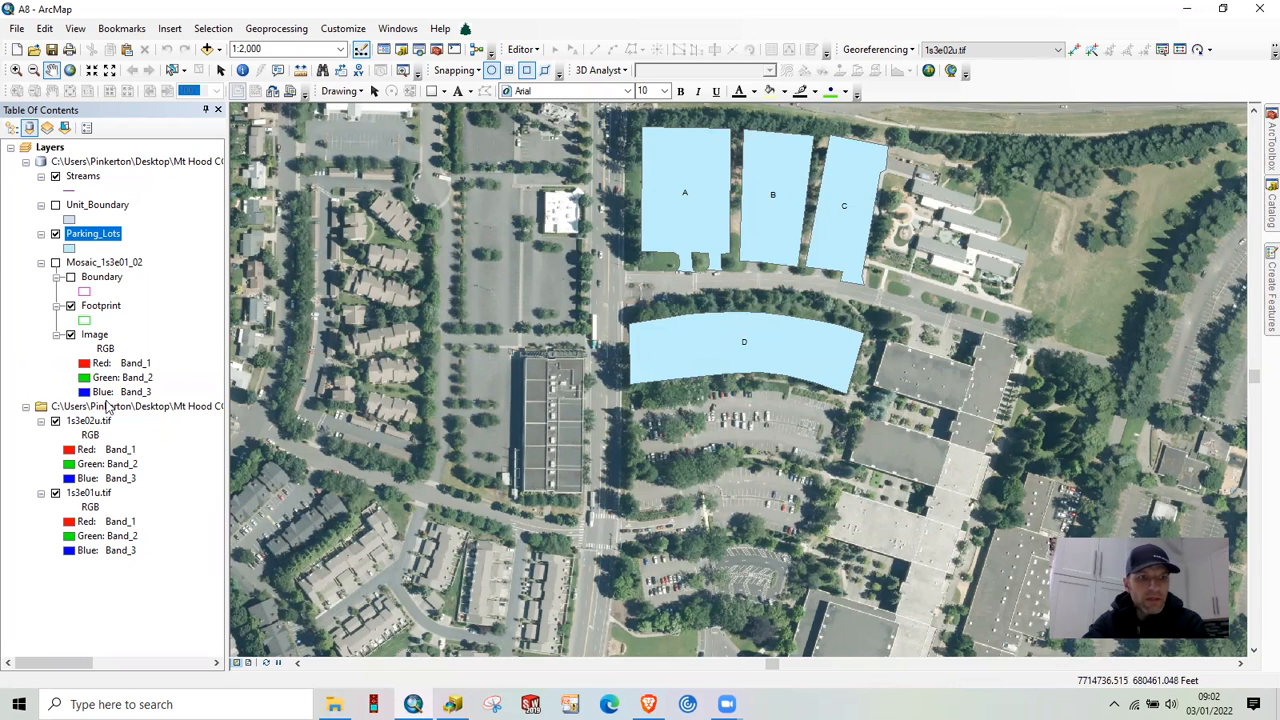
Hide the 1s3e02u.tif and 1s3e01u.tif rasters, then show the Mosaic_1s3e01_02 layer at its full extent
left_click(55, 421)
left_click(56, 494)
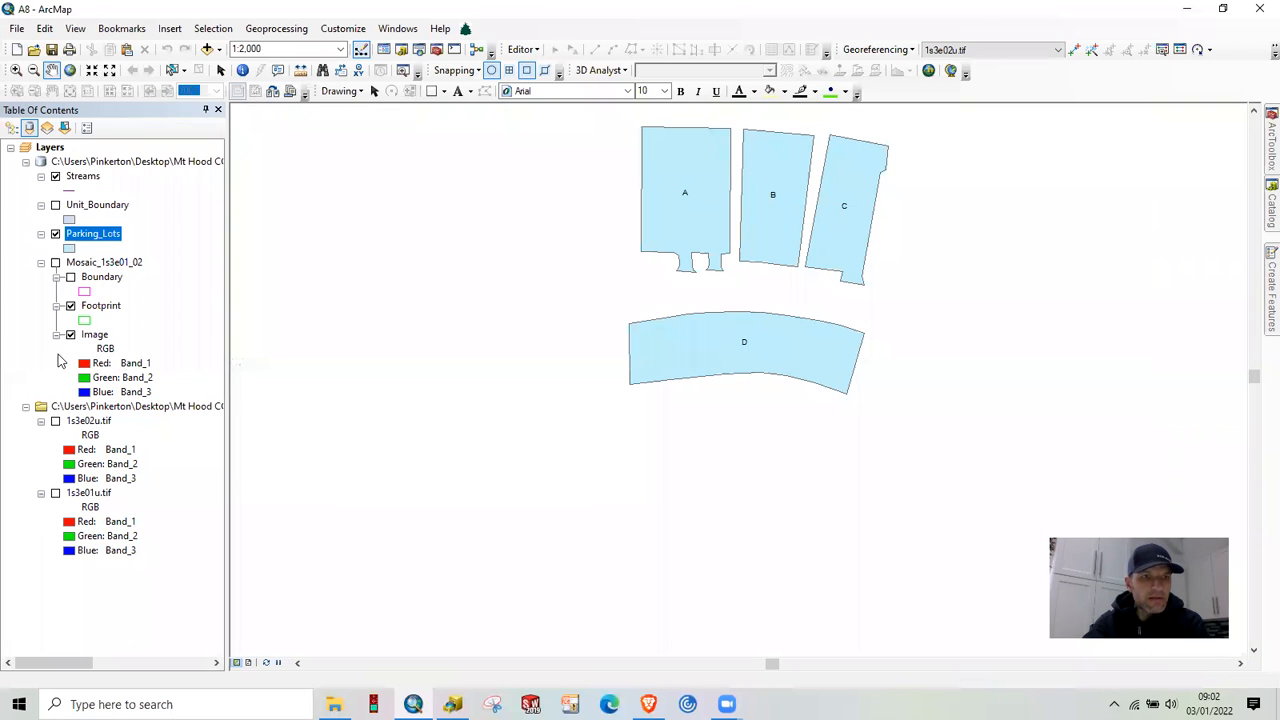
left_click(55, 262)
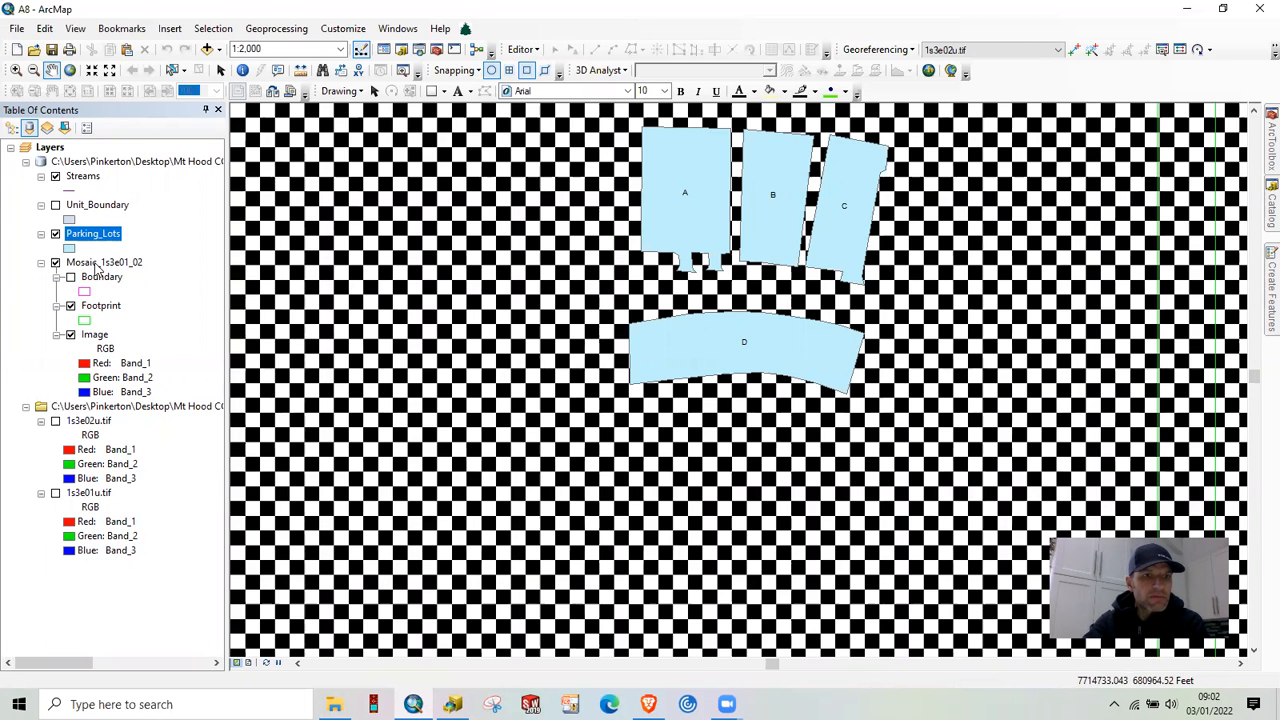
right_click(97, 262)
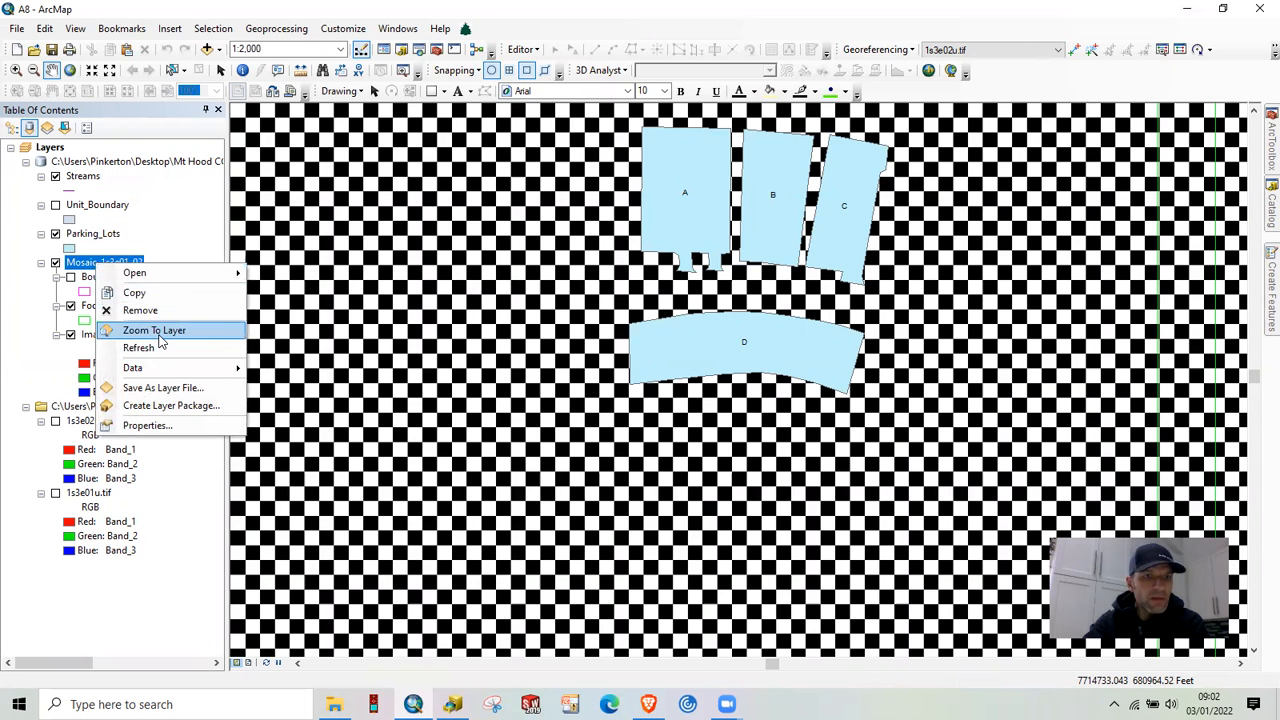
left_click(155, 330)
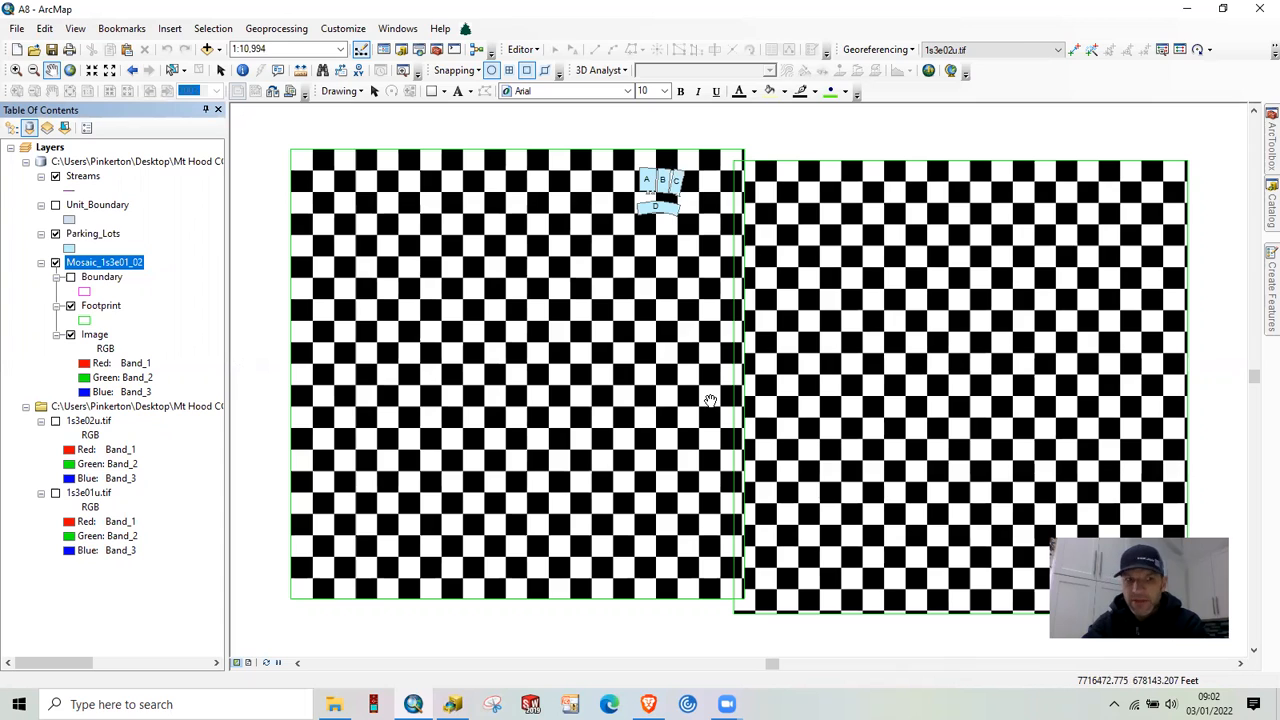
Show 1s3e02u.tif and 1s3e01u.tif again, compare them with the mosaic layer, and leave the mosaic hidden
left_click(56, 263)
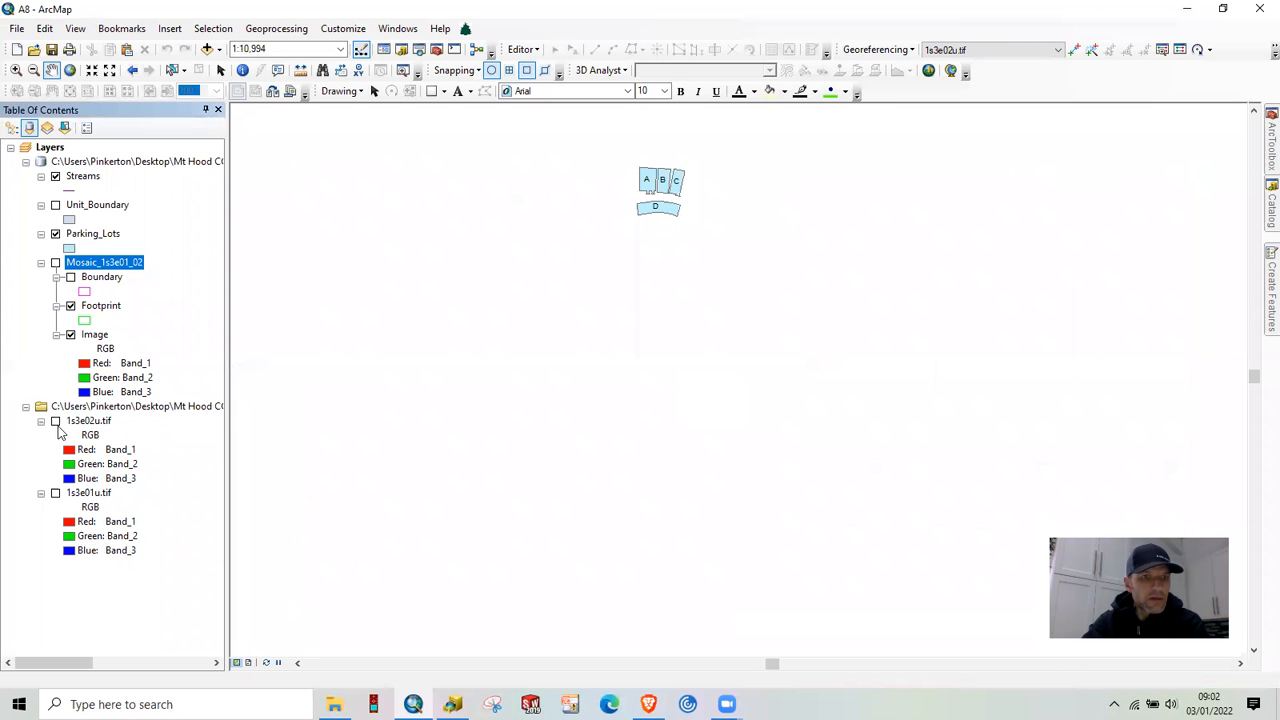
left_click(56, 421)
left_click(56, 493)
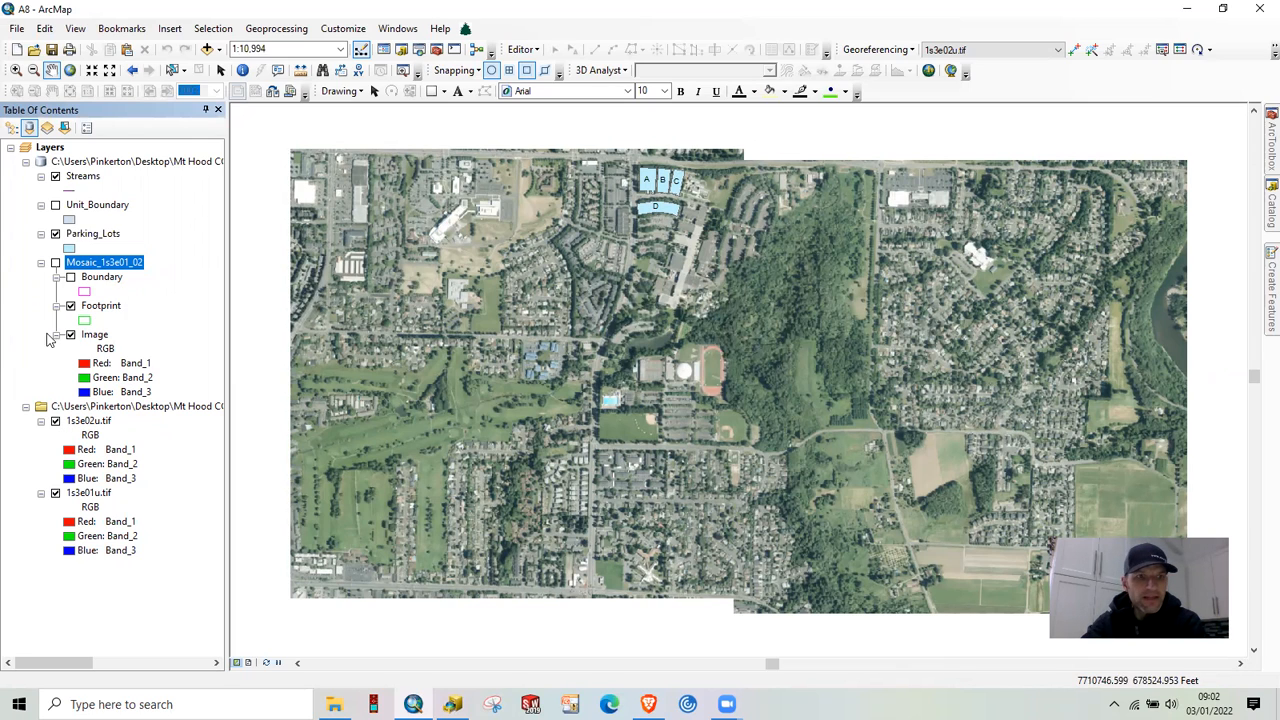
left_click(55, 263)
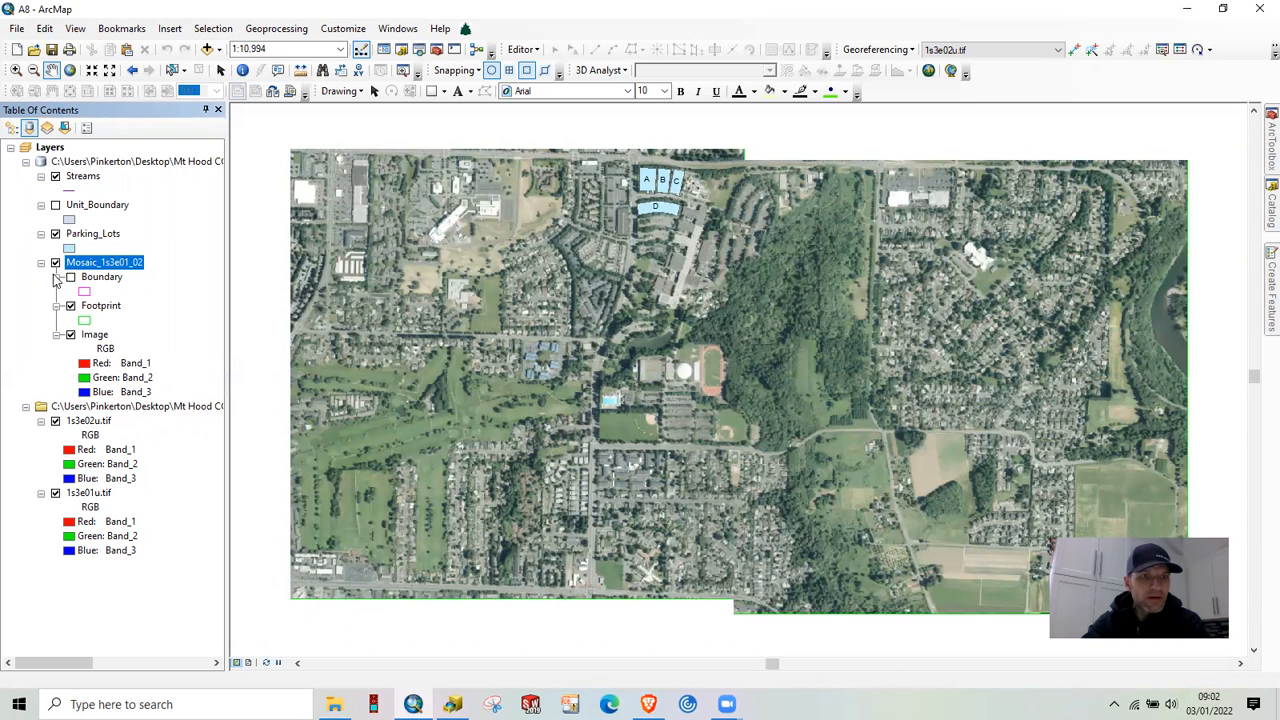
left_click(55, 263)
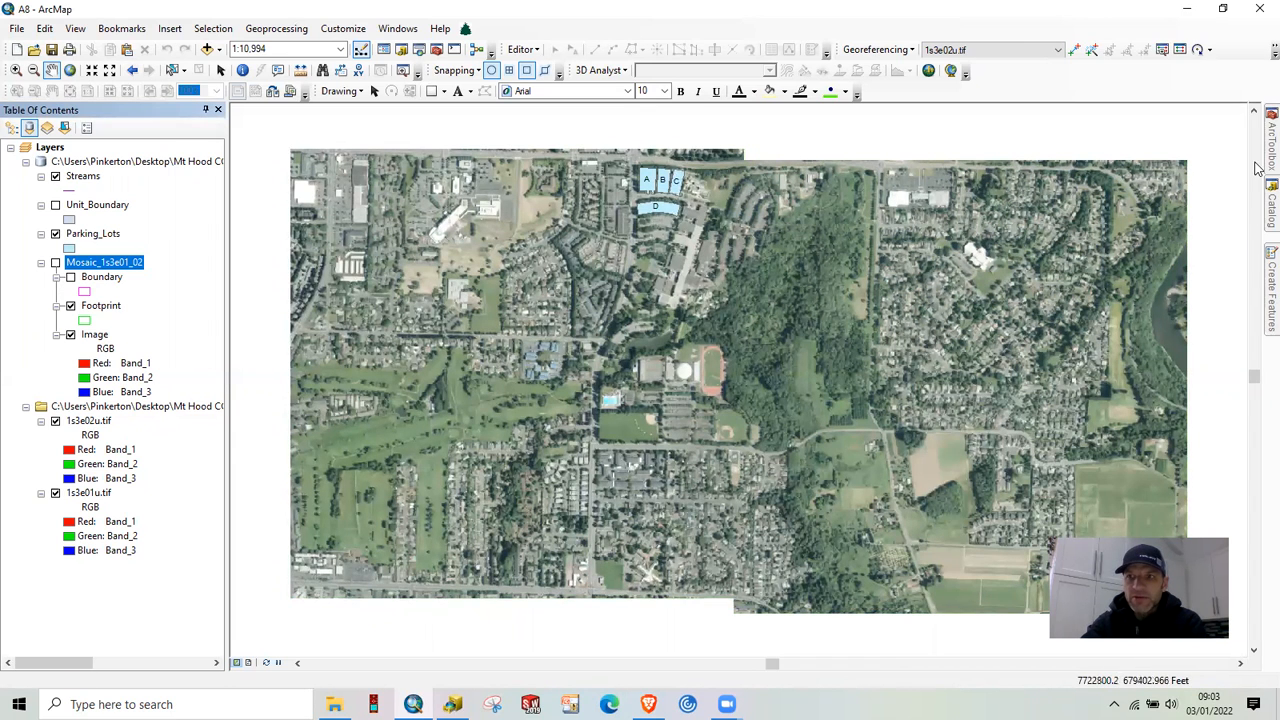
Try adding Mosaic_1s3e01_02 to the map again from MHCC_Ownership.gdb in the HomeworkSevenData folder
left_click(1271, 205)
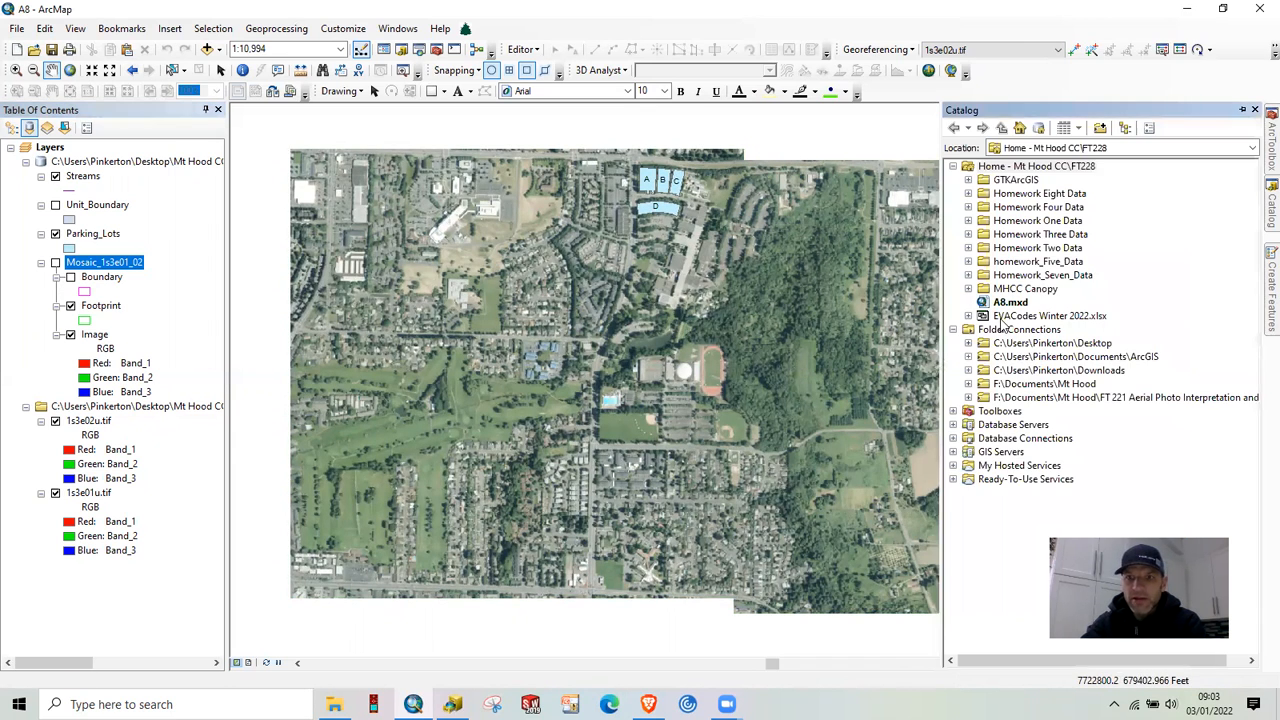
left_click(968, 275)
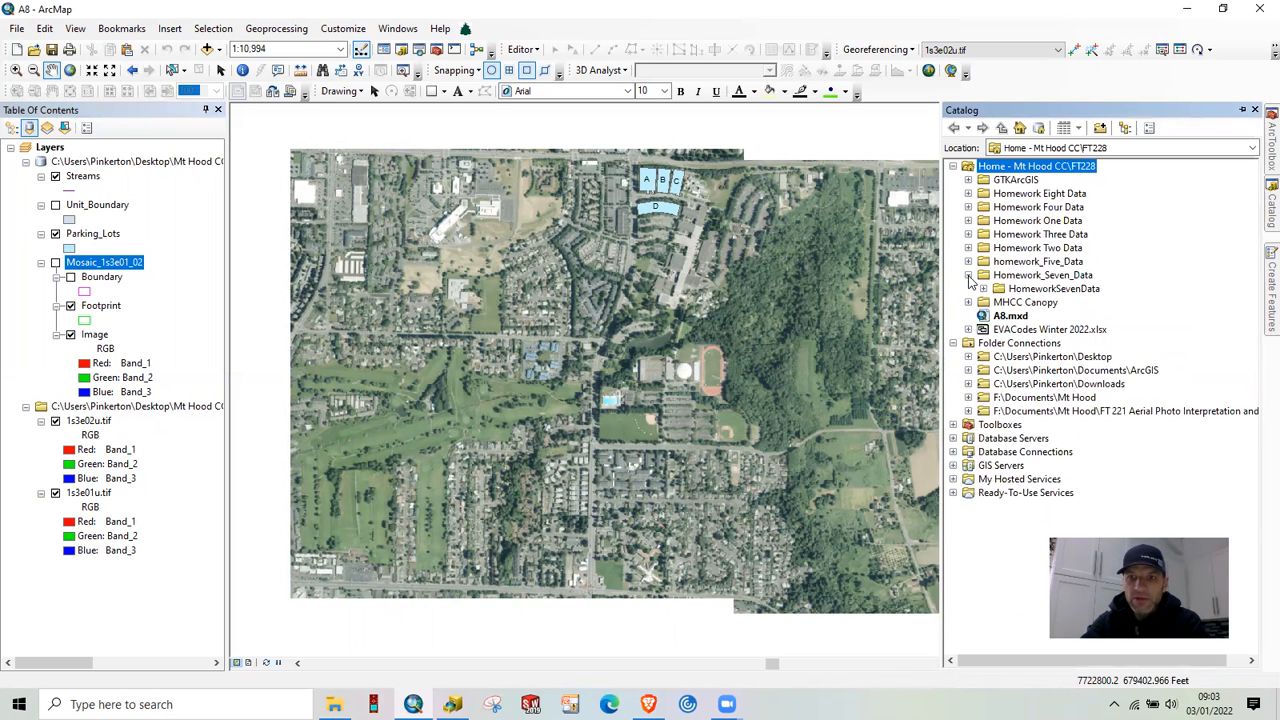
left_click(980, 288)
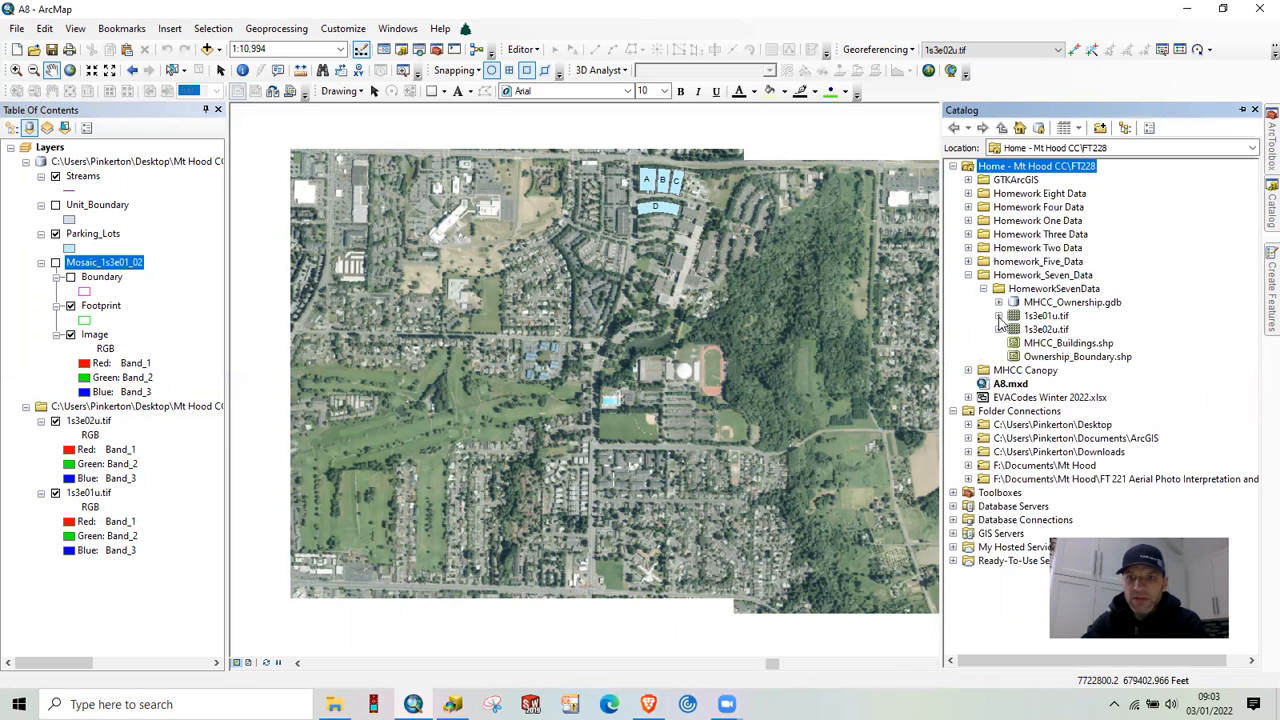
left_click(999, 303)
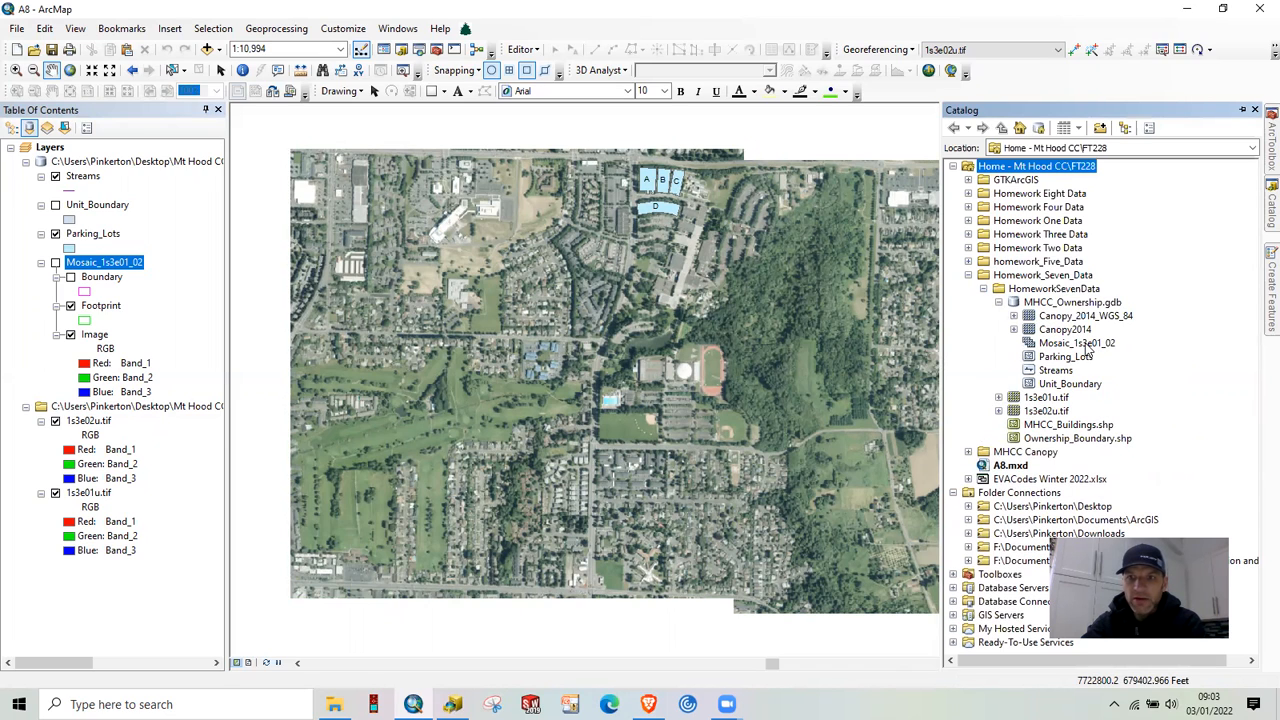
left_click(1085, 344)
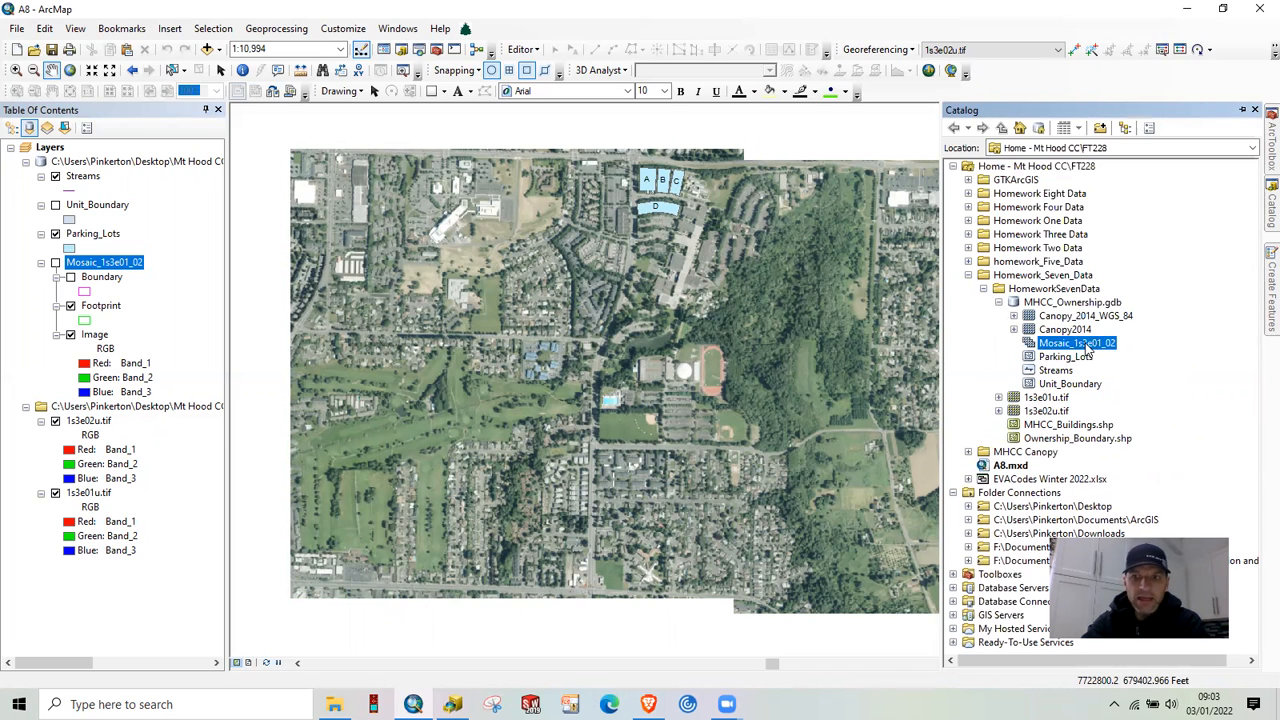
left_click_drag(1085, 344, 150, 253)
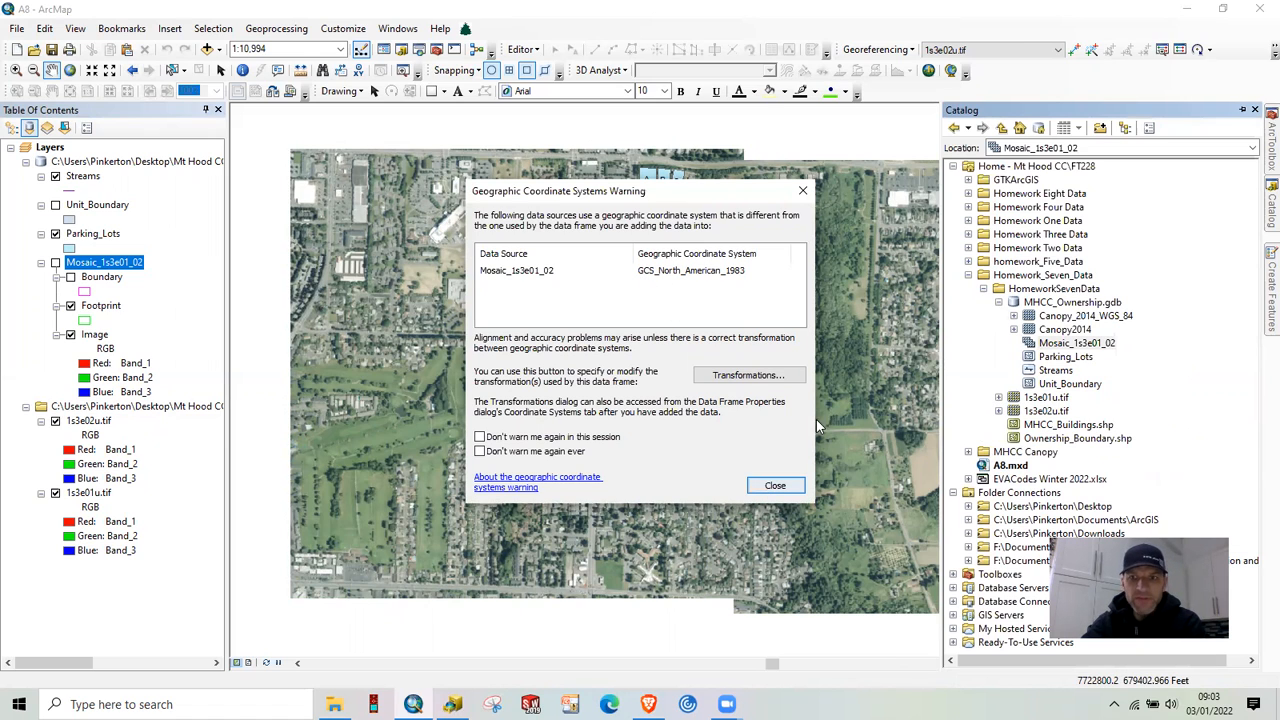
left_click(775, 485)
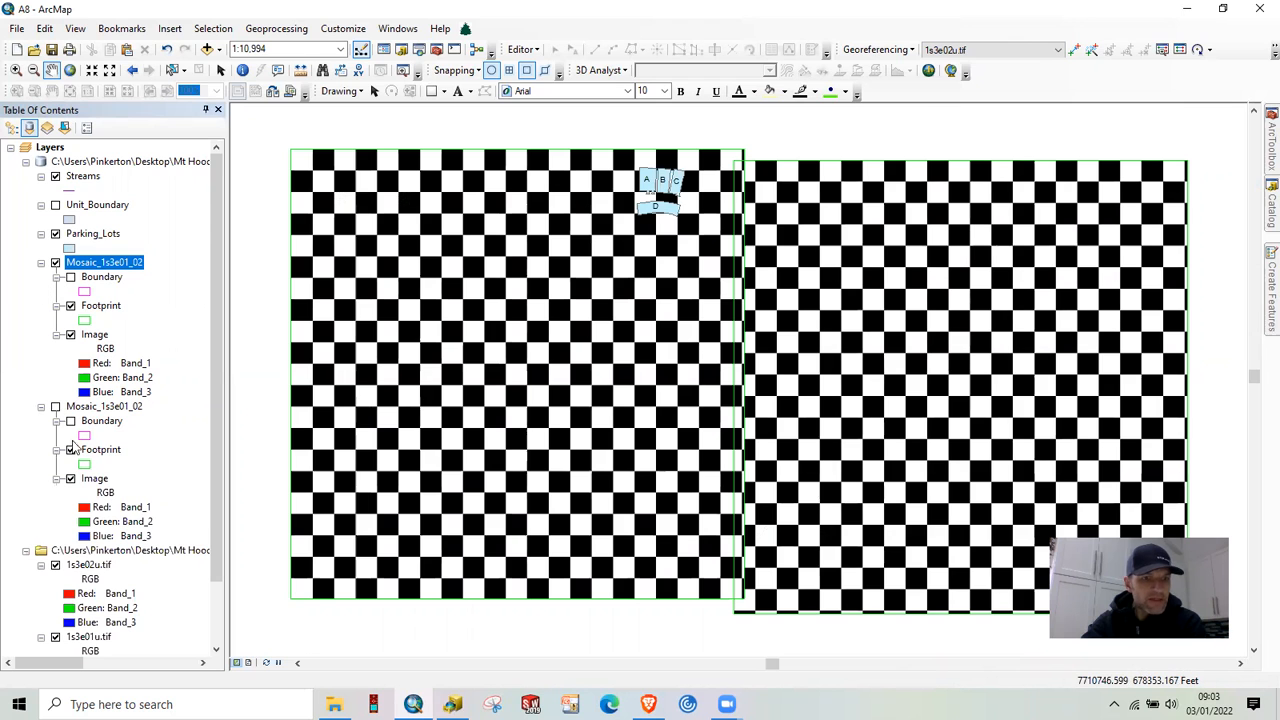
Hide the newly added copy of Mosaic_1s3e01_02 and remove it from the map
left_click(56, 263)
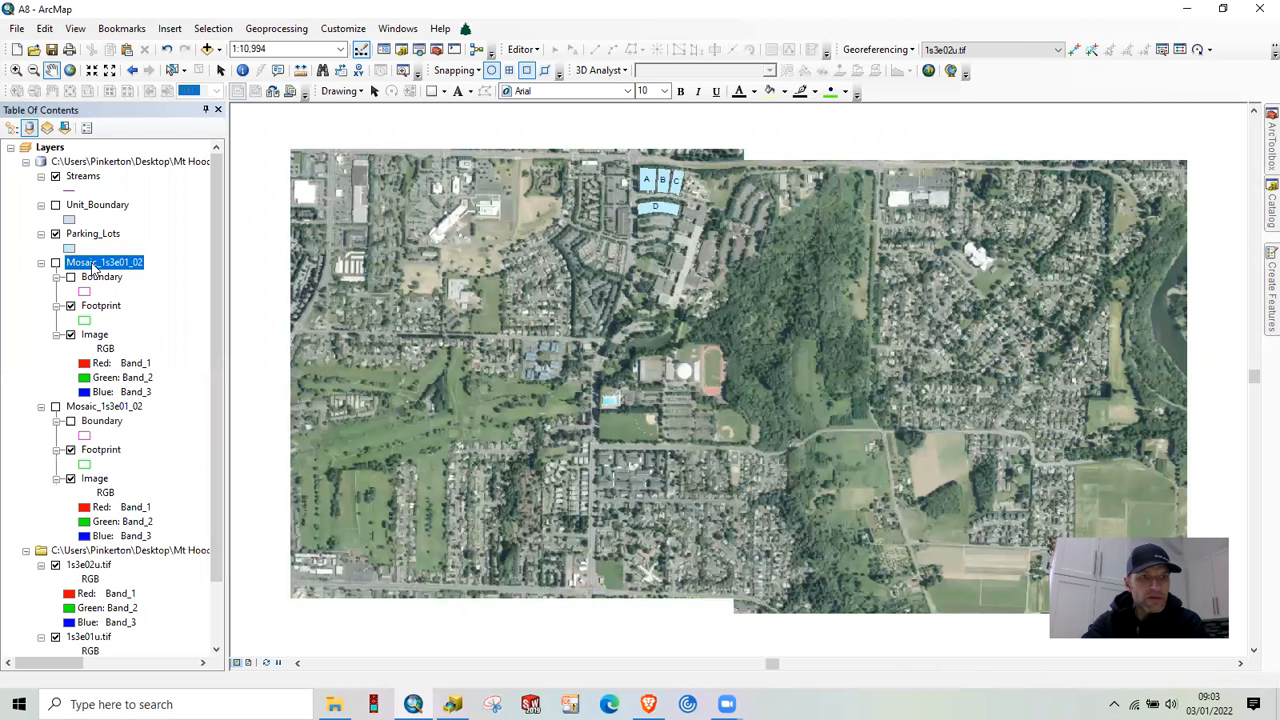
right_click(94, 267)
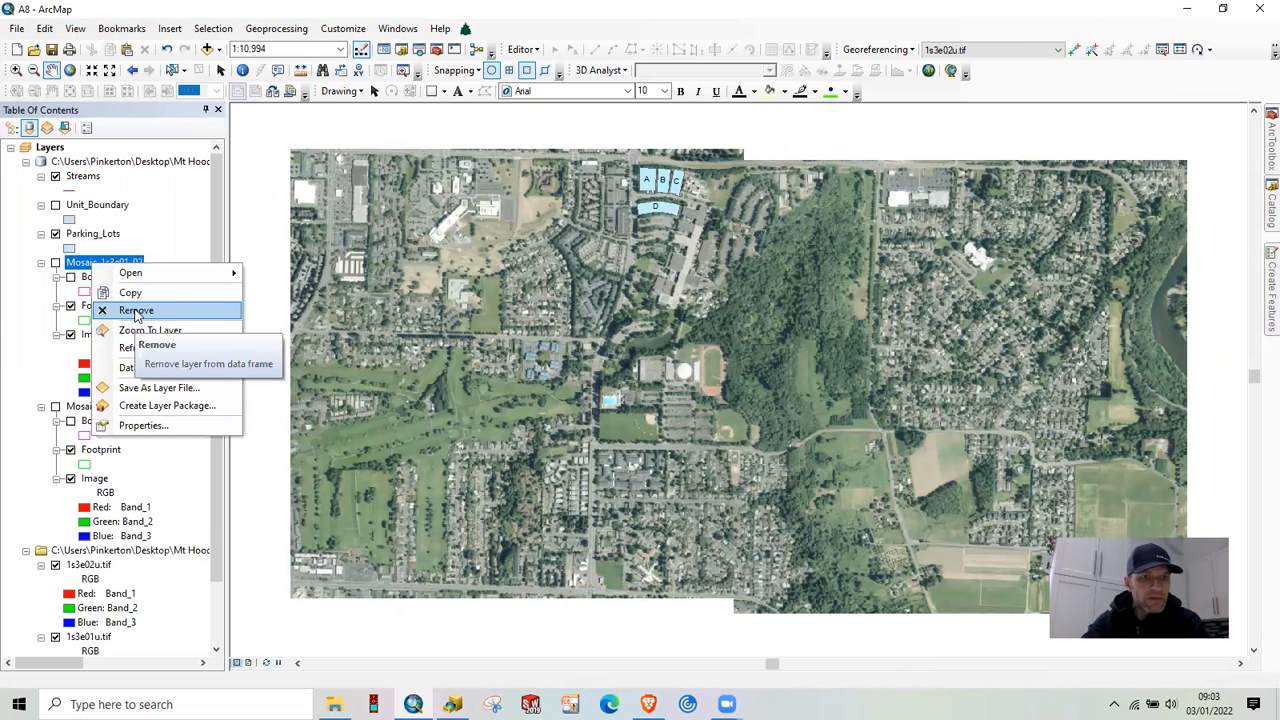
left_click(136, 311)
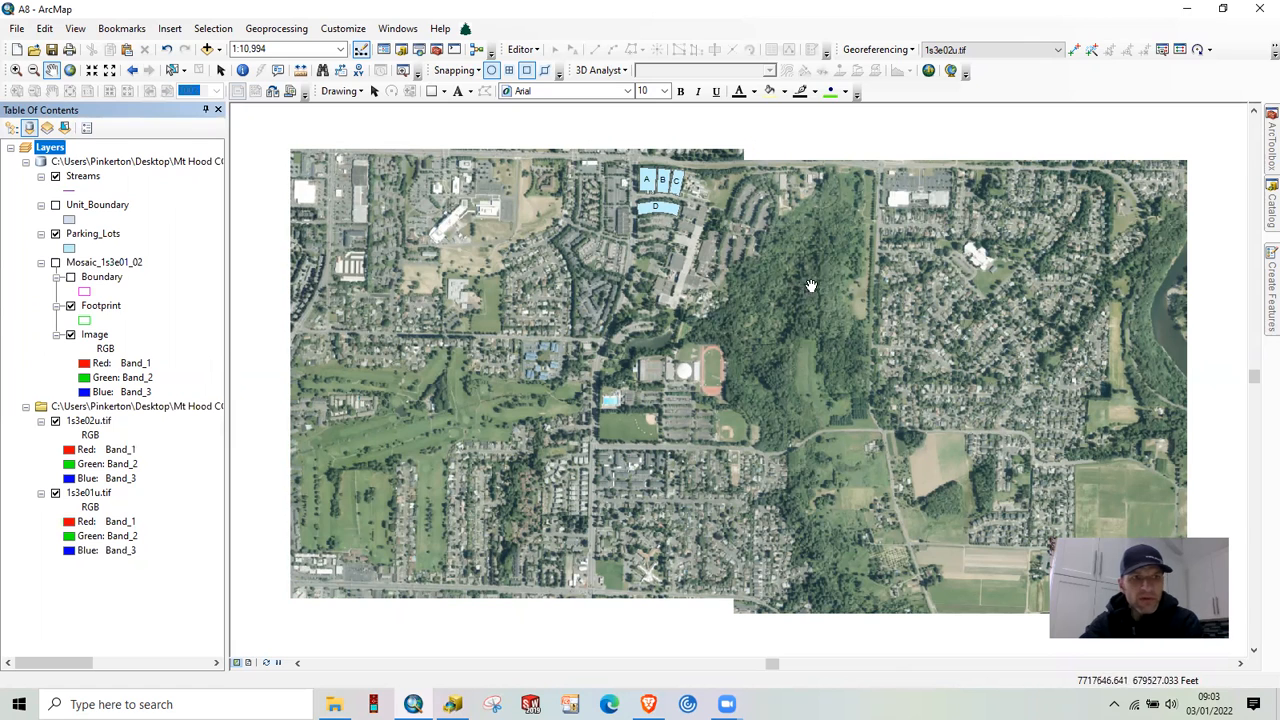
Start a new polygon feature class named Parking_Lots_2 in the MHCC_Ownership.gdb geodatabase
mouse_move(1258, 213)
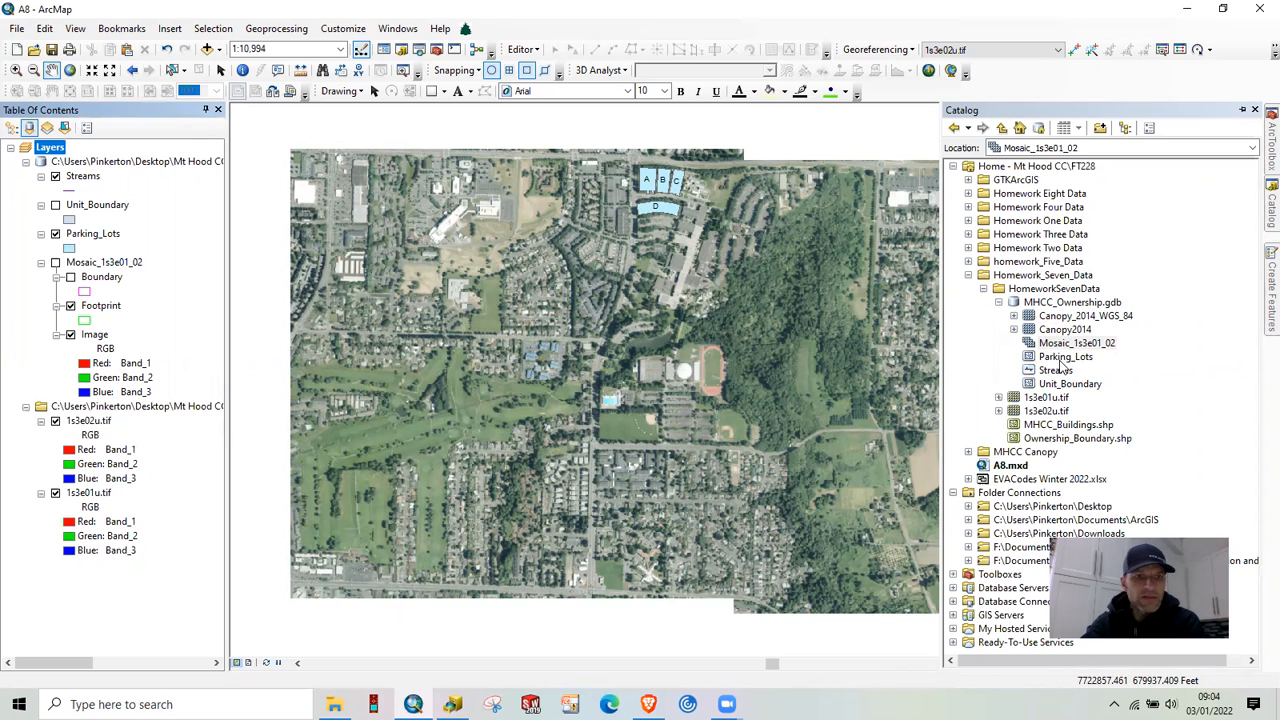
left_click(1062, 310)
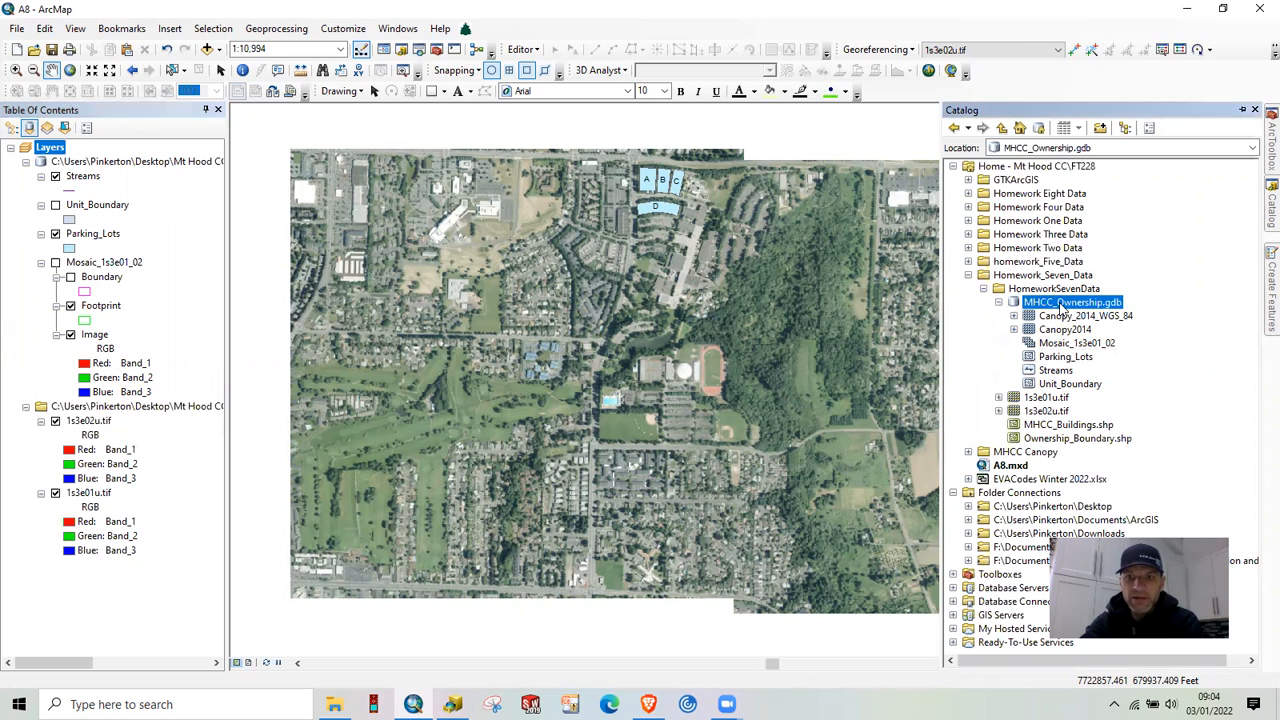
right_click(1060, 309)
mouse_move(1107, 468)
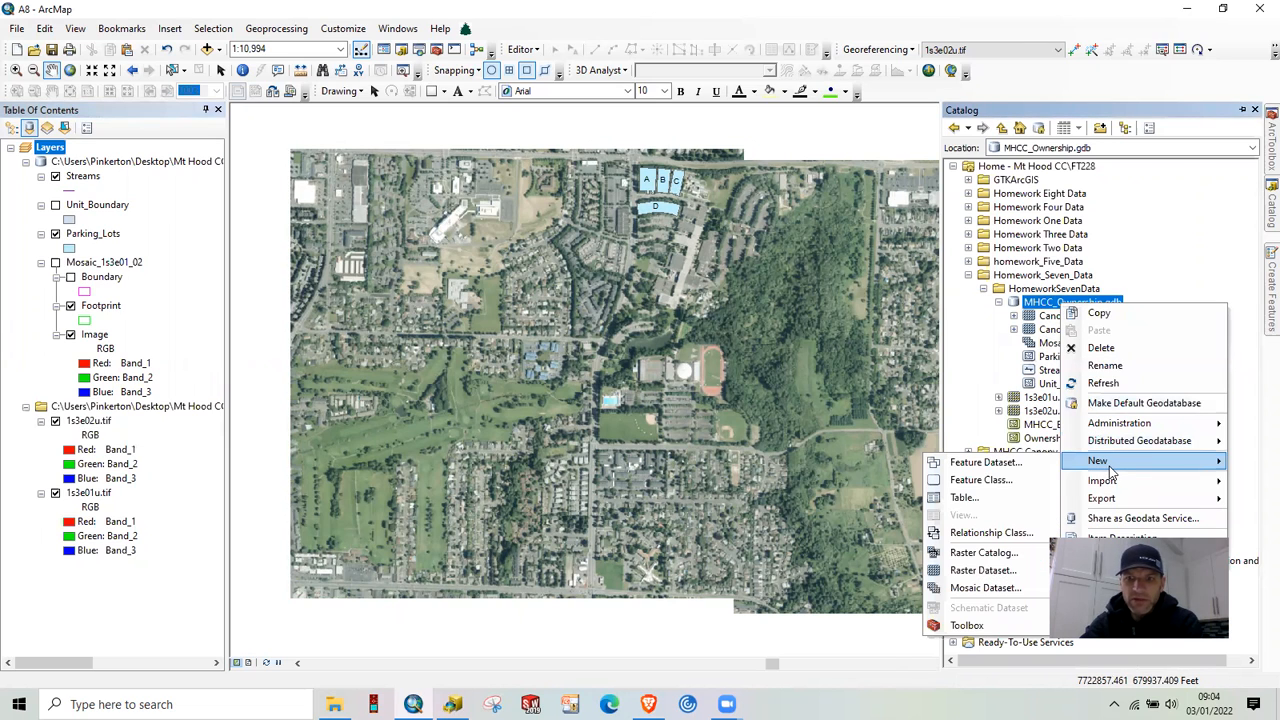
left_click(1018, 483)
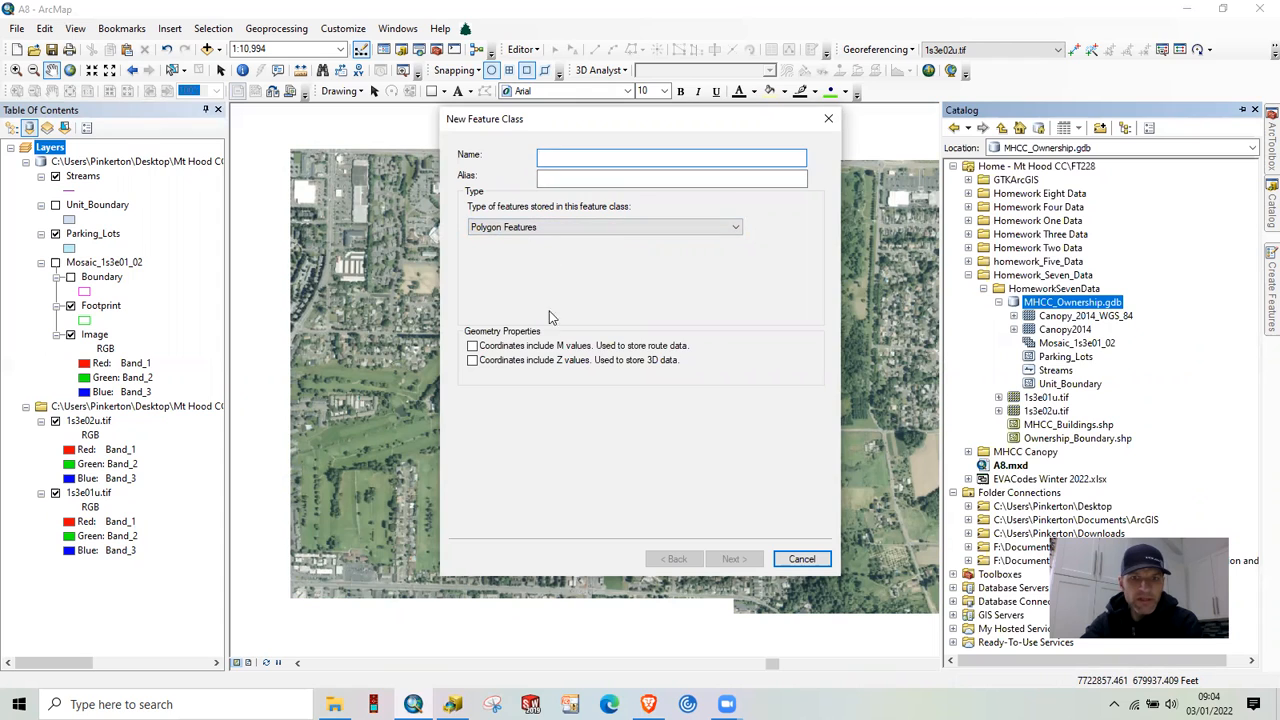
type("Parking_Lo")
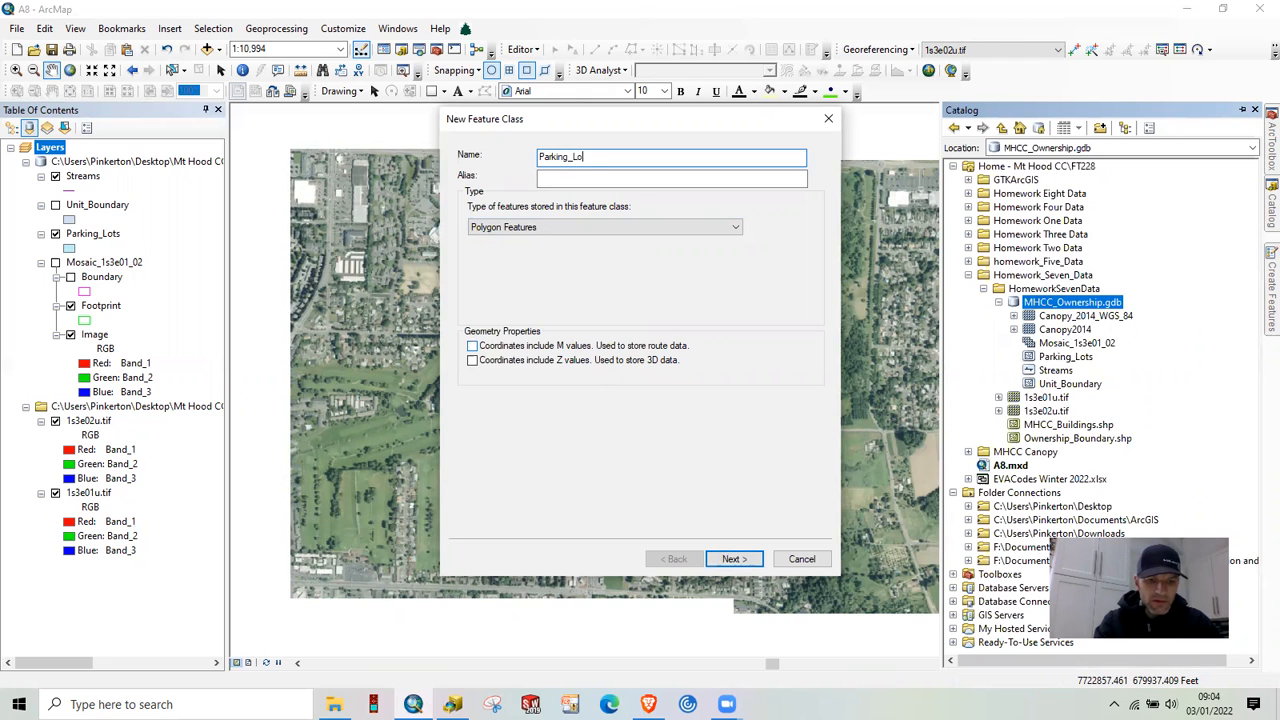
type("ts_2")
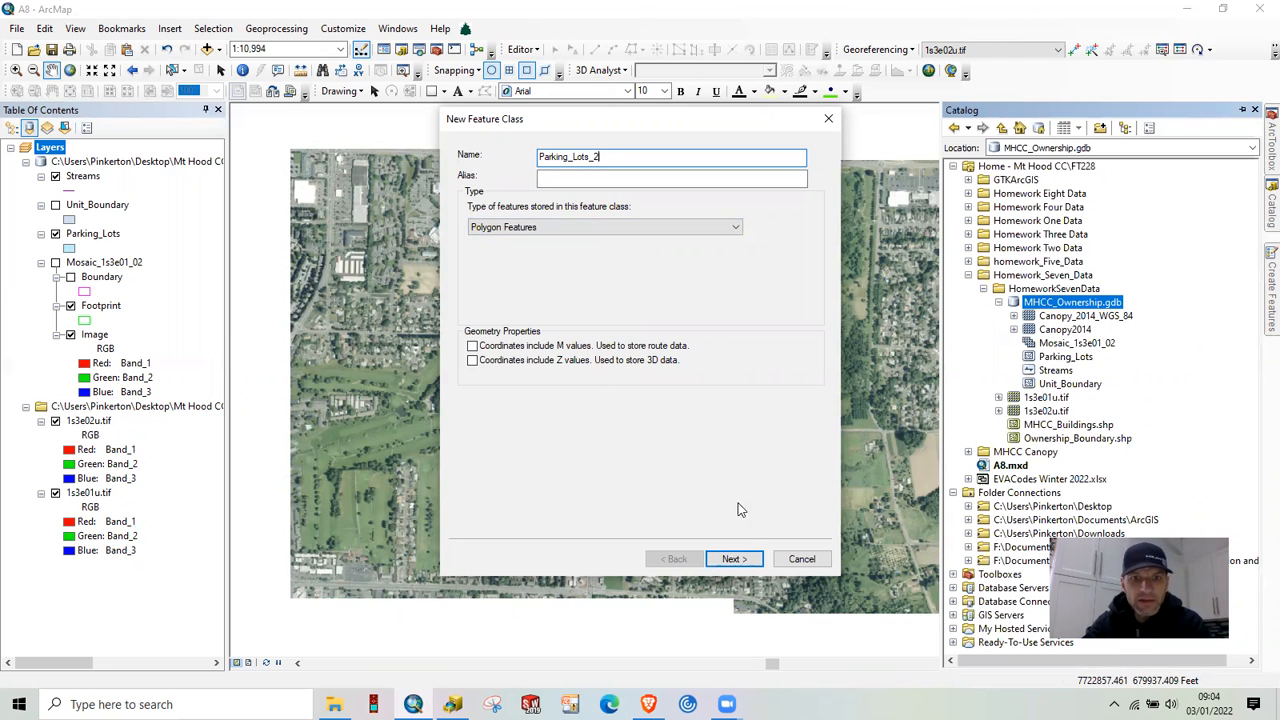
left_click(735, 560)
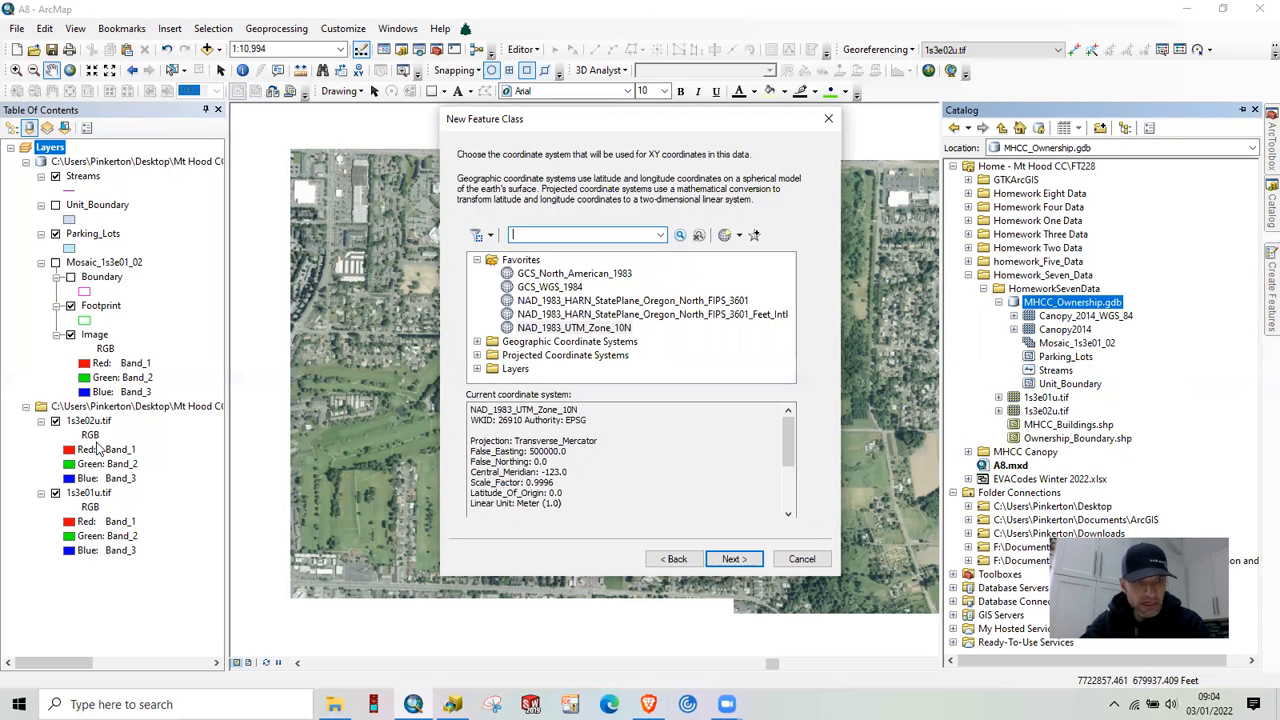
Import the new feature class's coordinate system from 1s3e01u.tif in the HomeworkSevenData folder
left_click(478, 369)
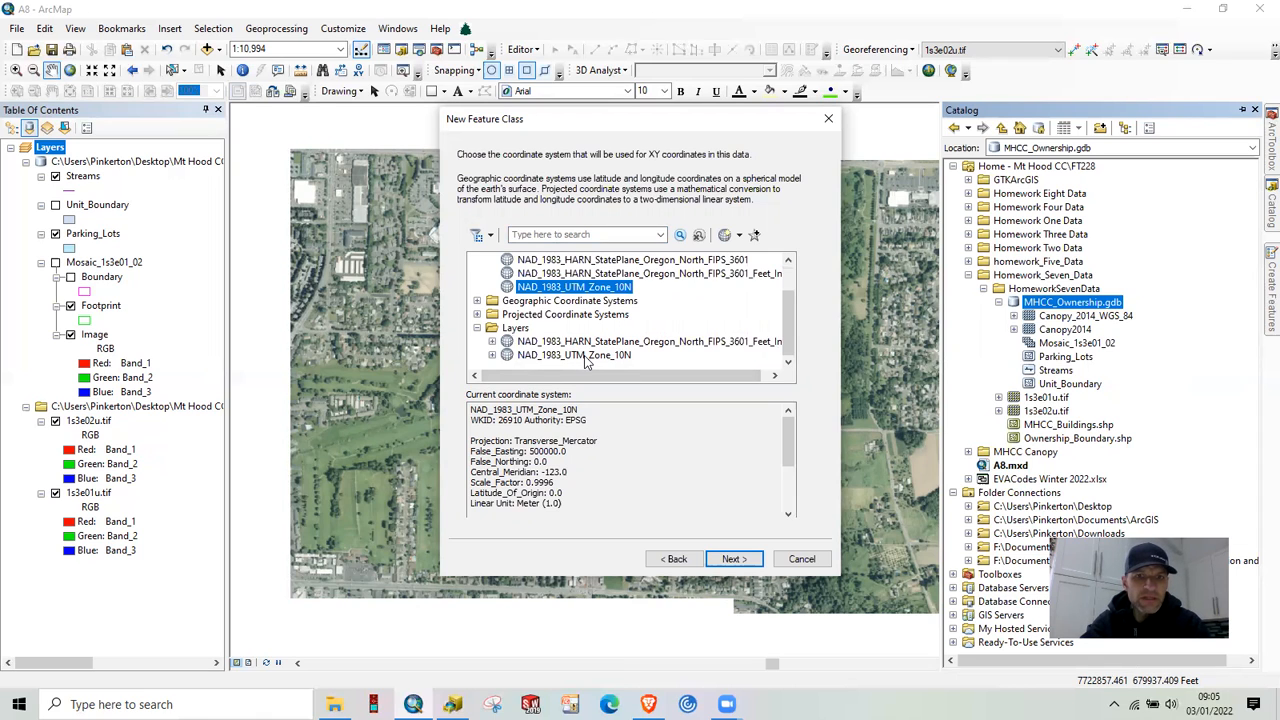
left_click(479, 331)
left_click(739, 235)
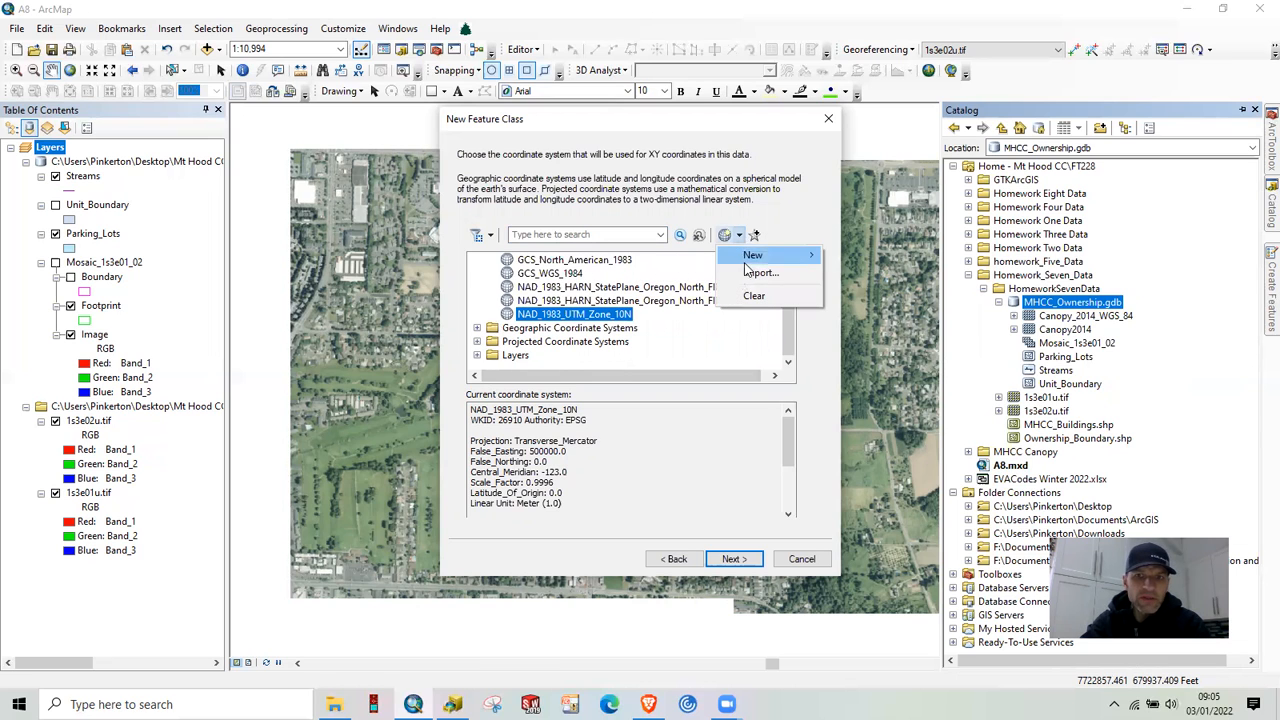
left_click(755, 272)
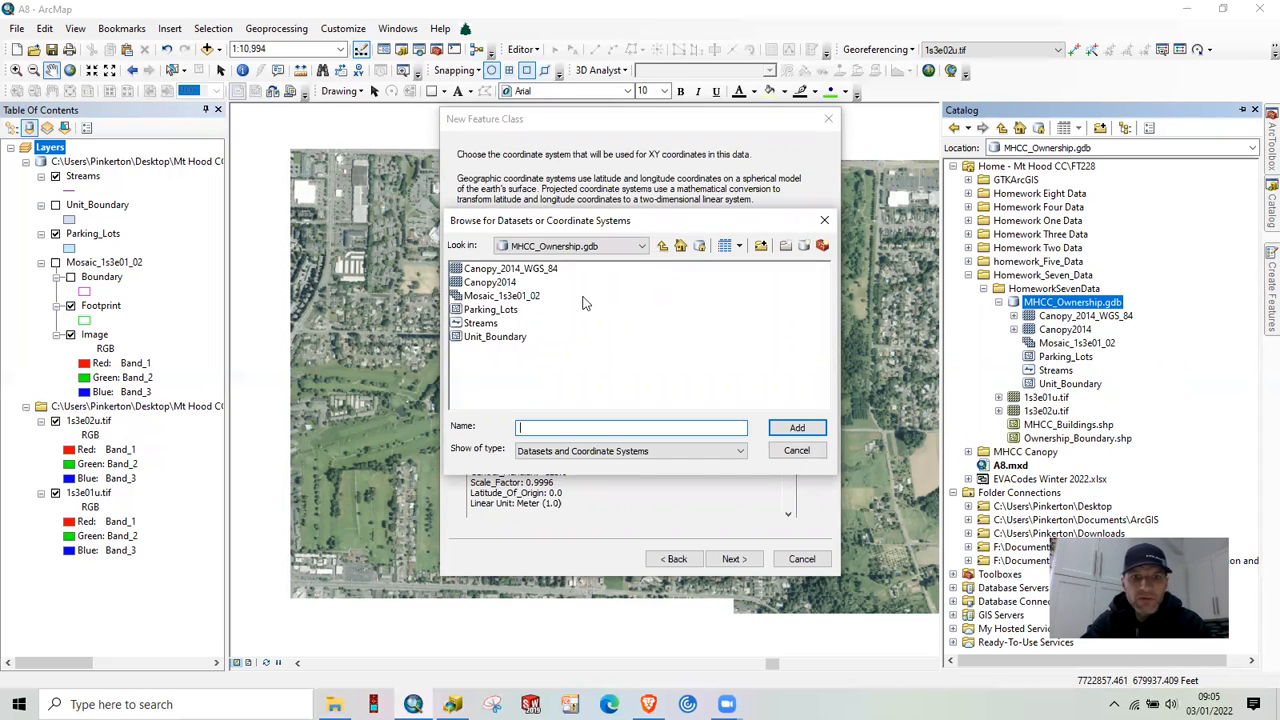
left_click(642, 250)
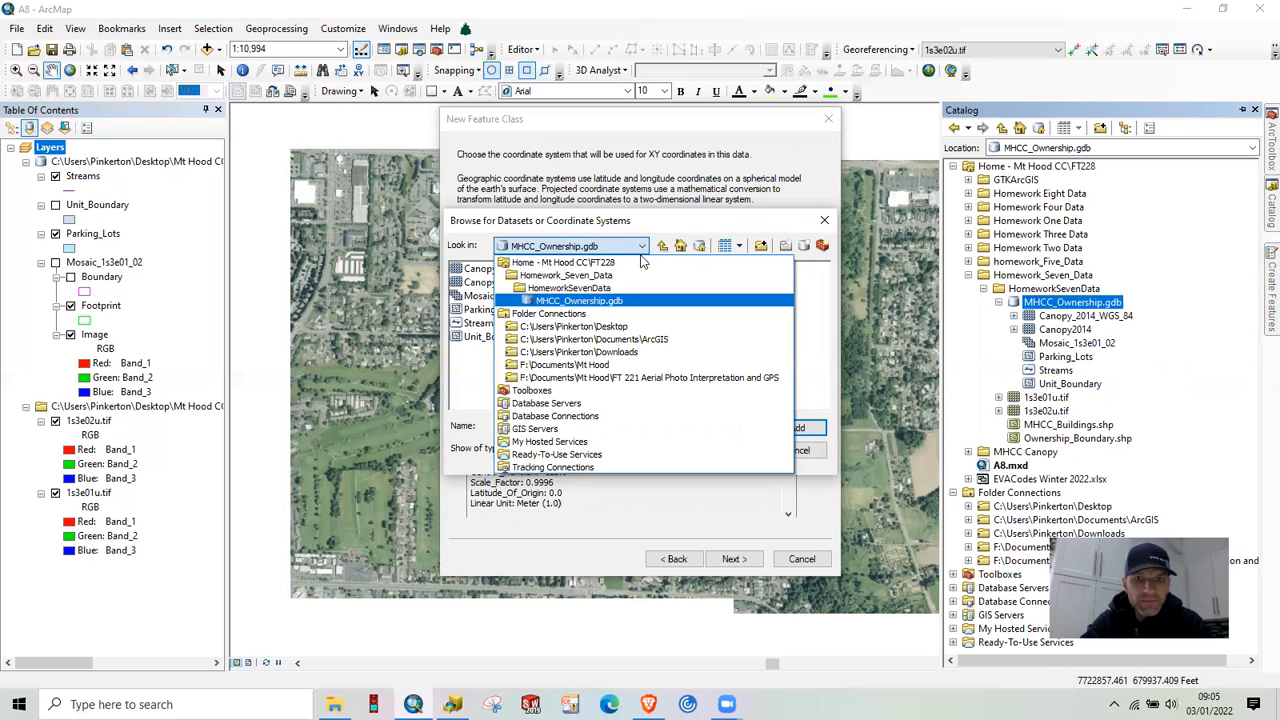
left_click(569, 288)
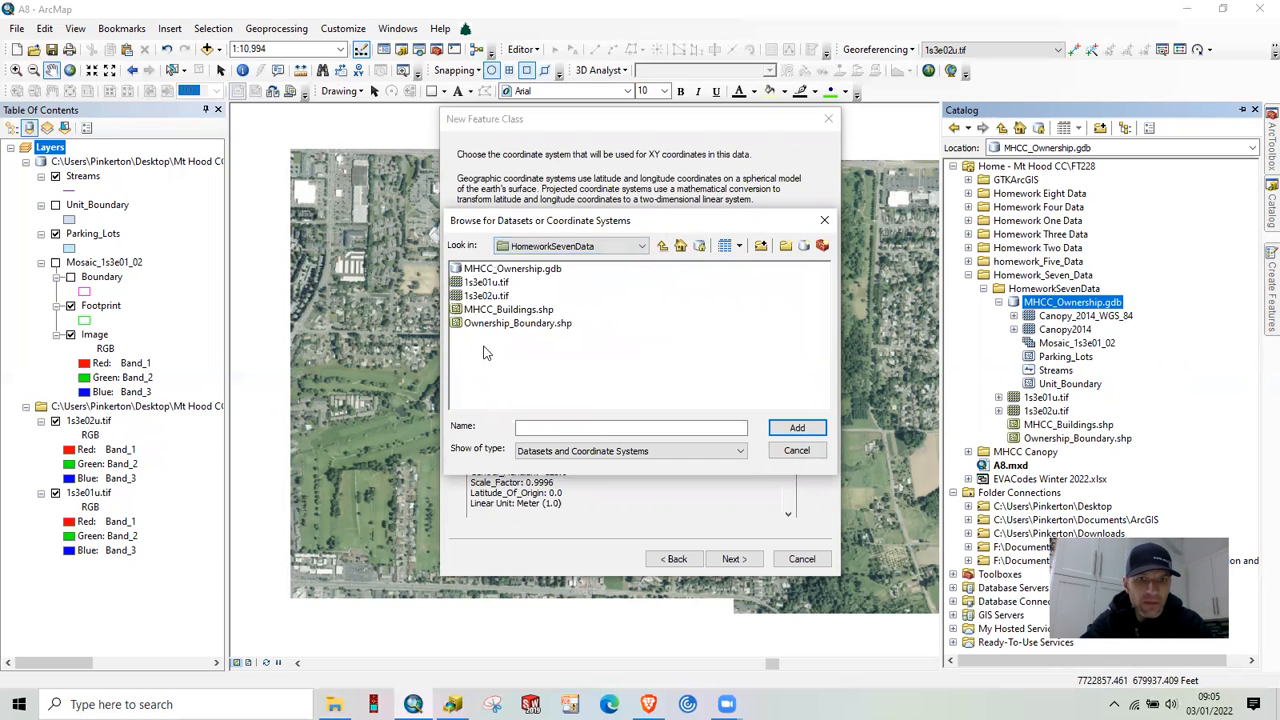
left_click(487, 282)
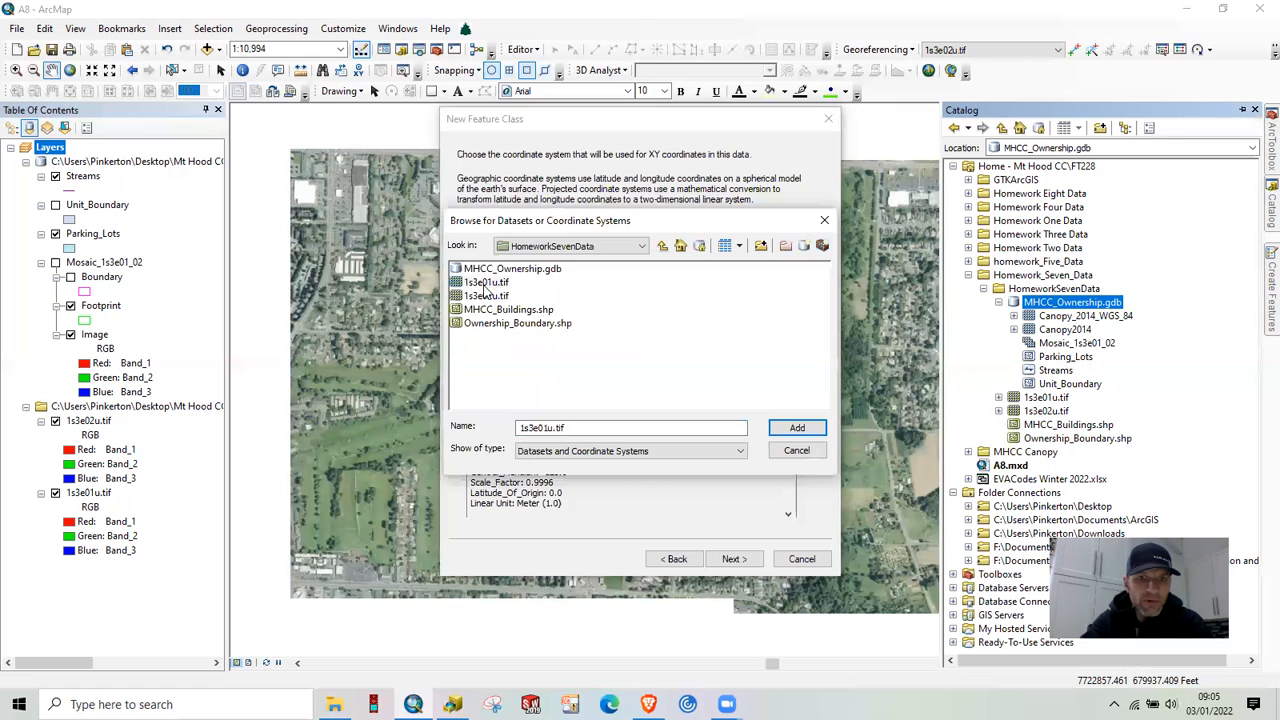
left_click(798, 429)
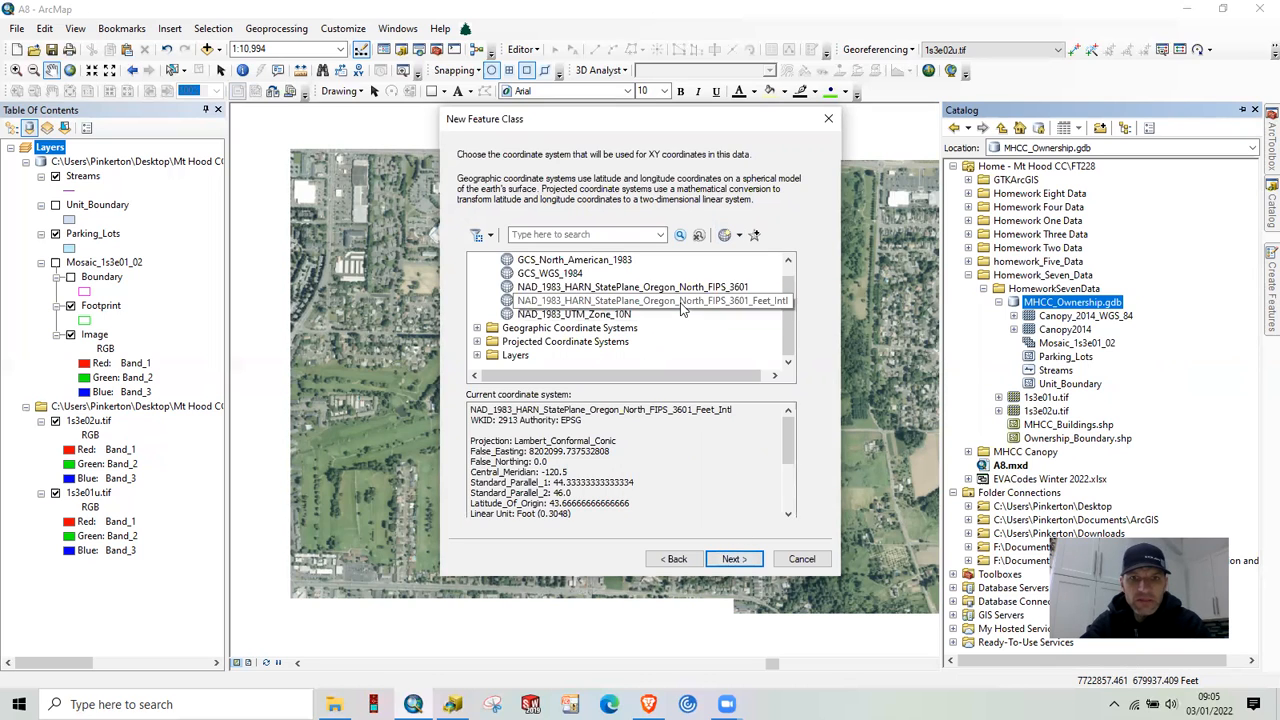
Accept the default XY tolerance and the default storage configuration for the new feature class
left_click(752, 563)
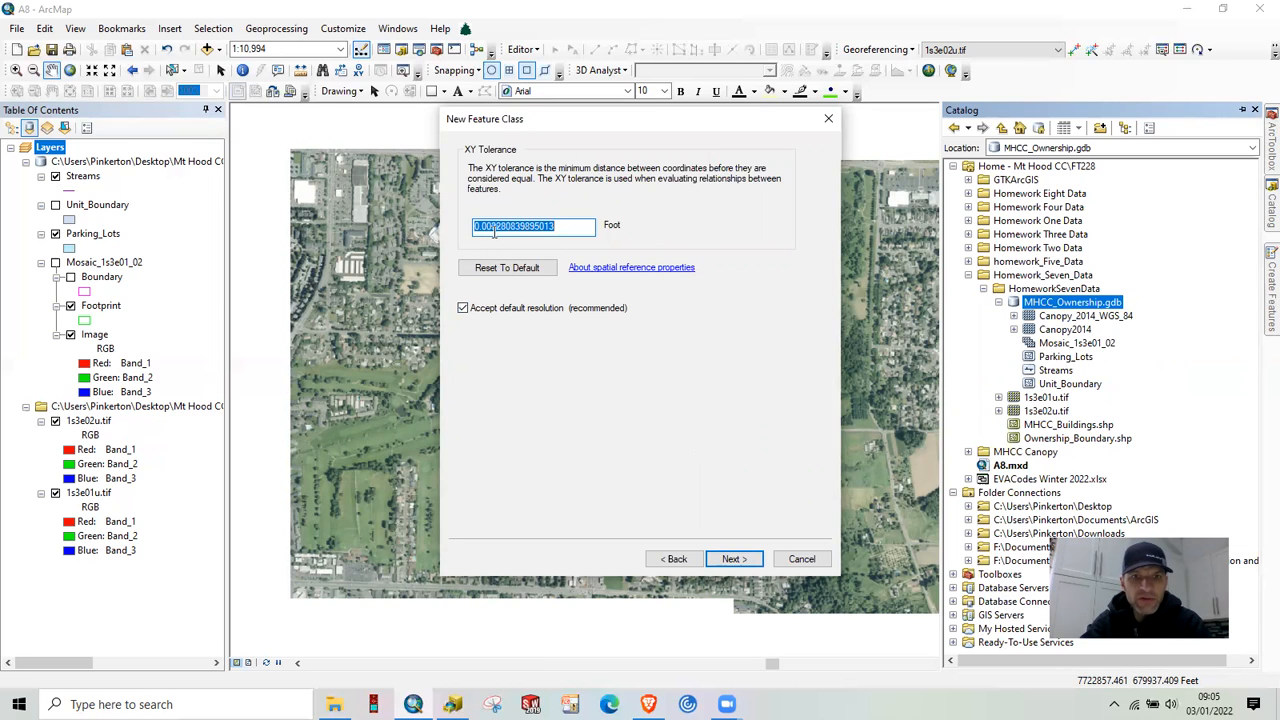
left_click(733, 559)
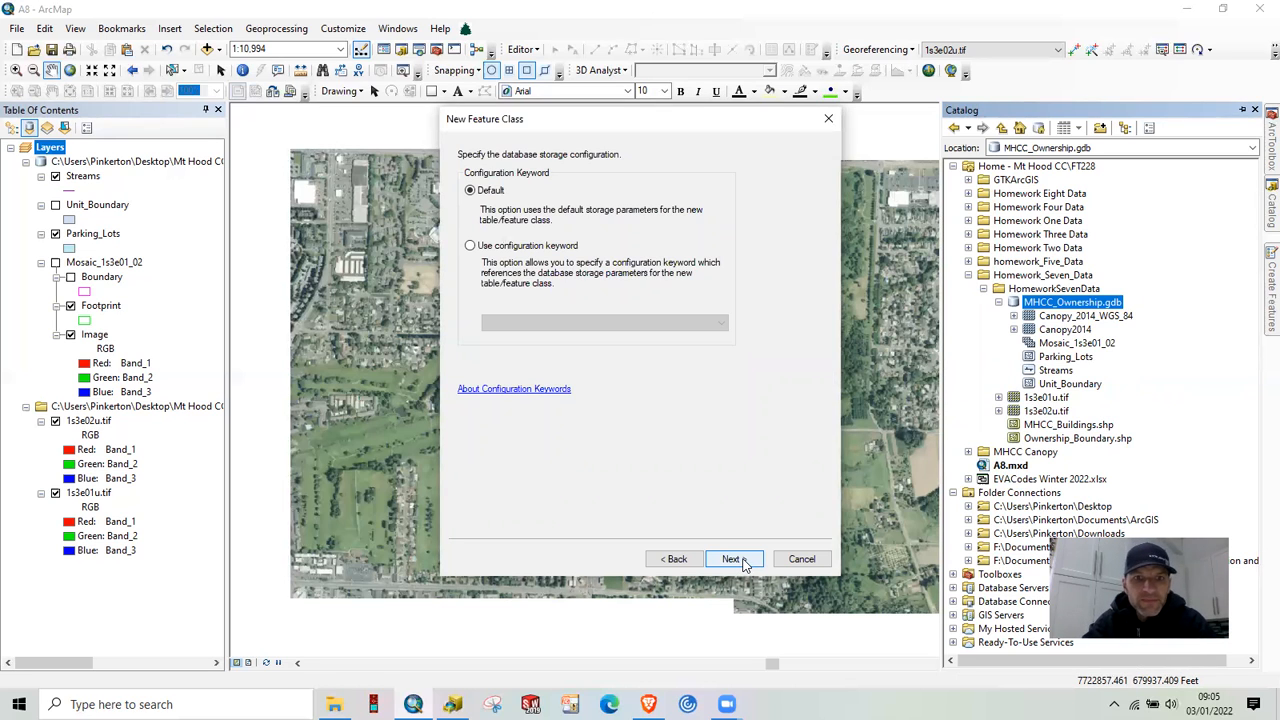
left_click(733, 559)
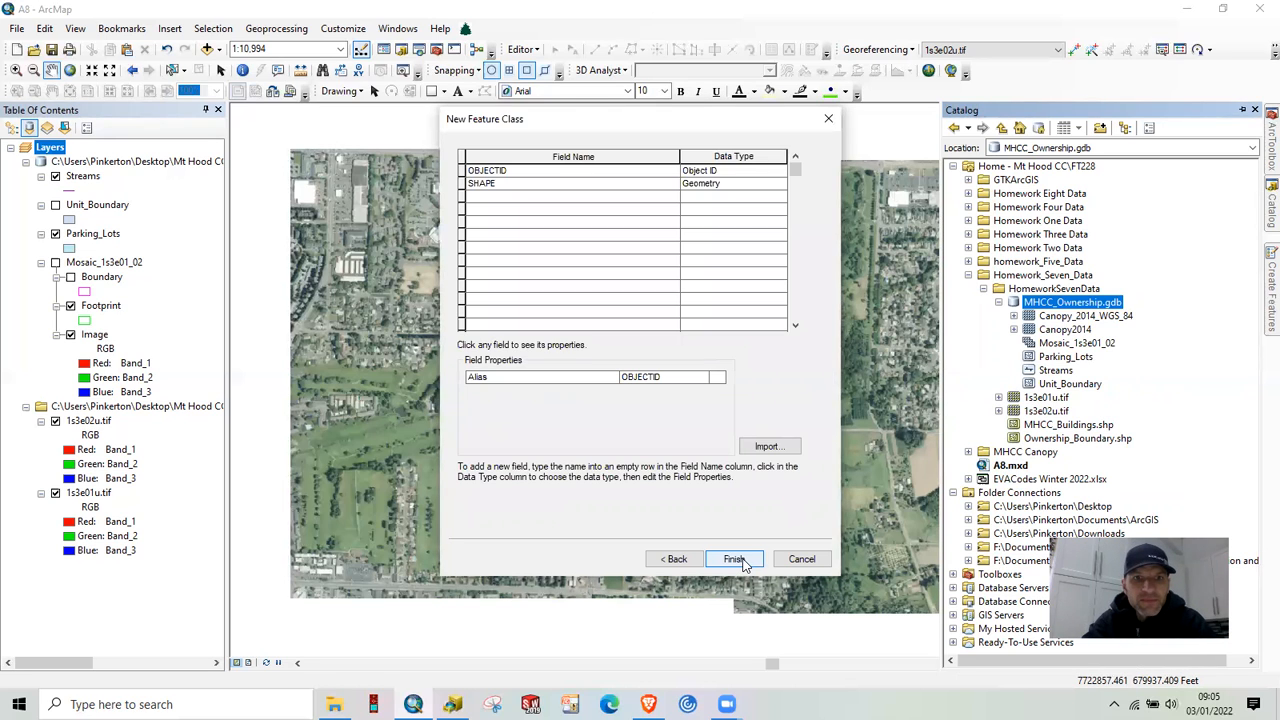
Add a field named Parking_Number with the Text data type to the new feature class
left_click(489, 199)
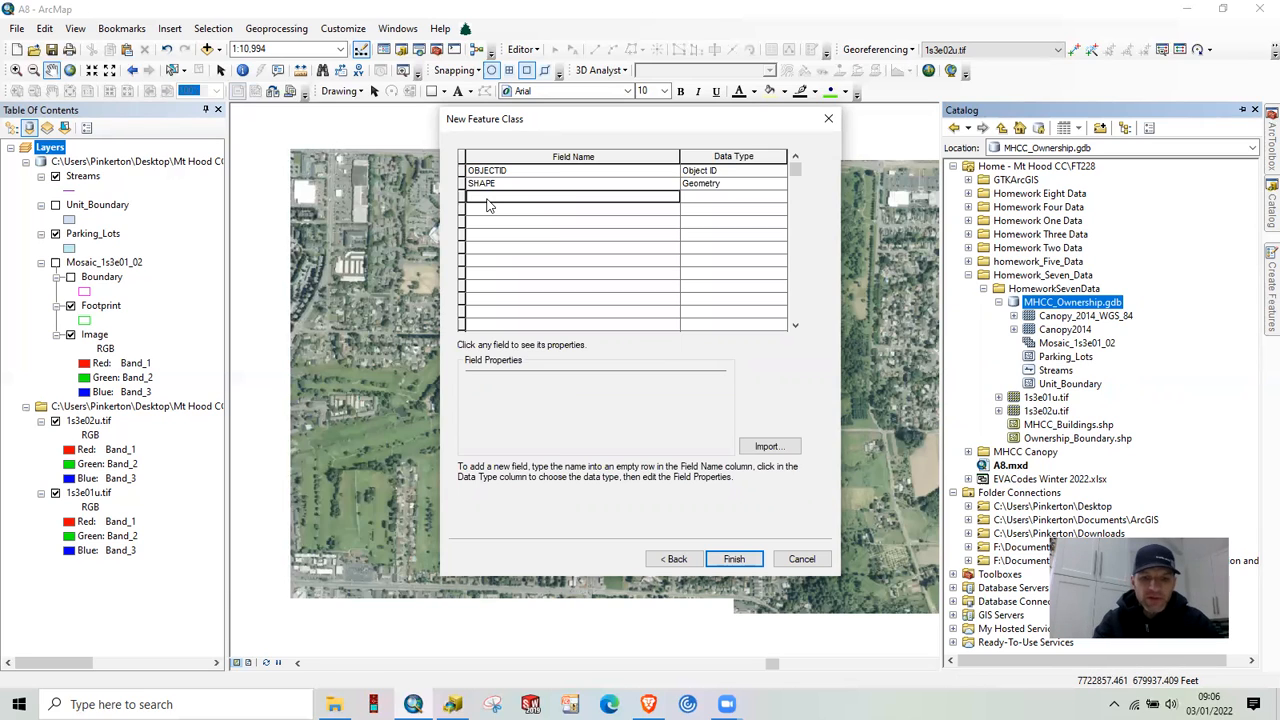
type("Parking_")
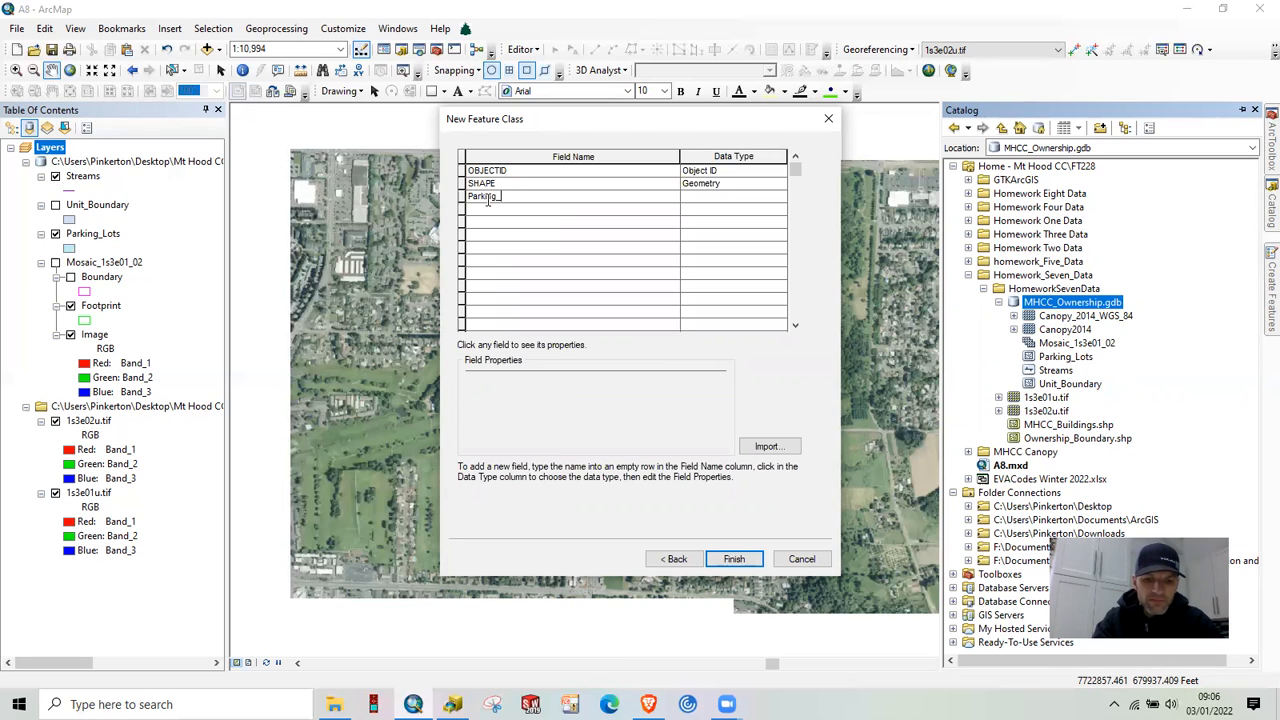
type("r")
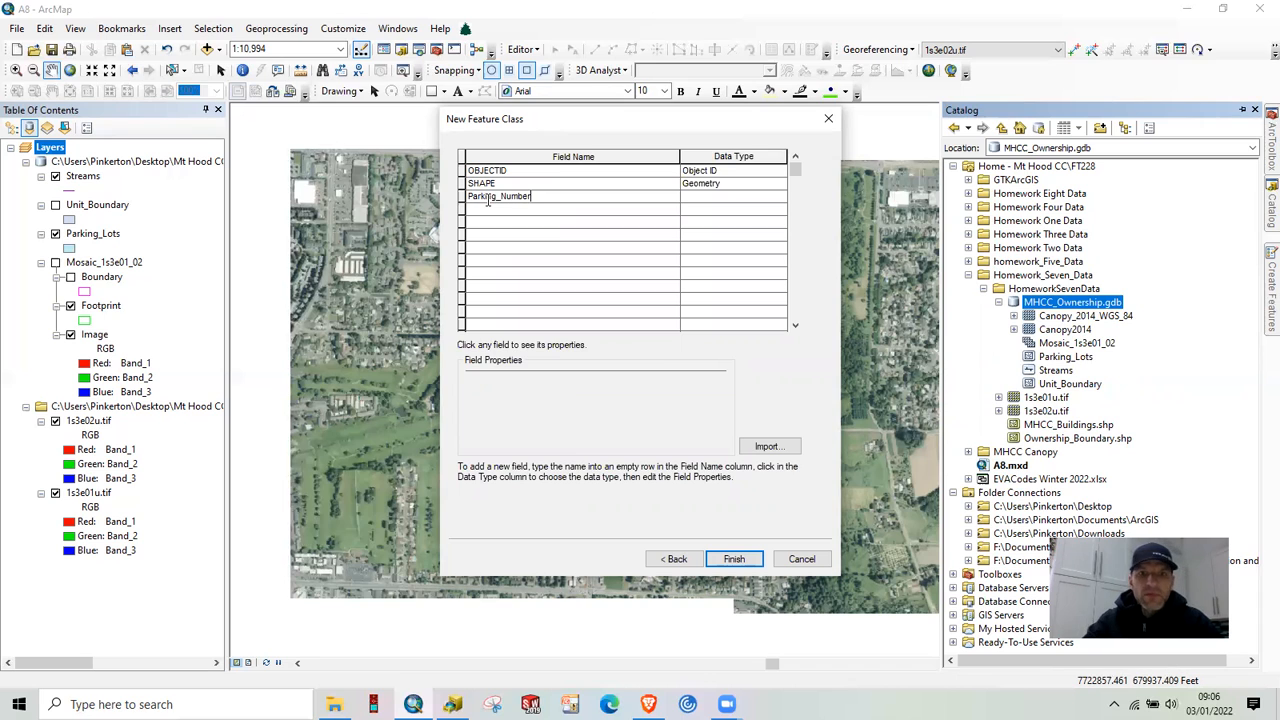
left_click(712, 200)
left_click(712, 200)
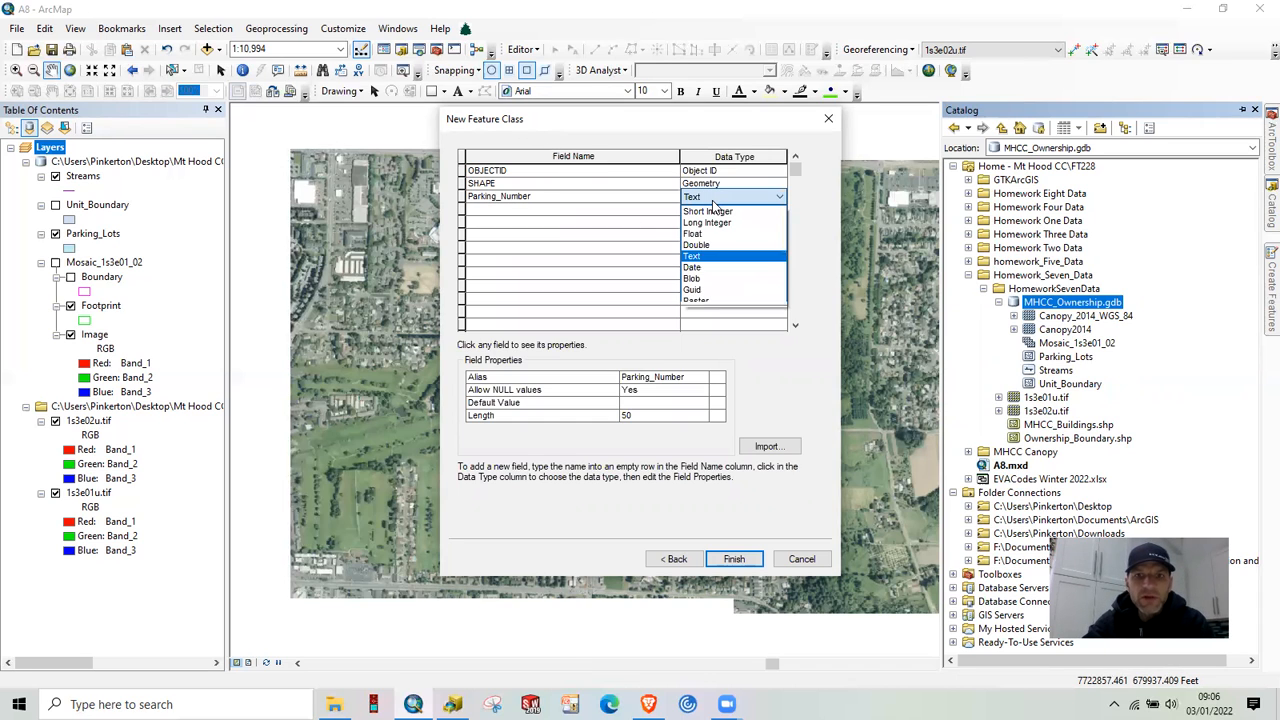
left_click(691, 257)
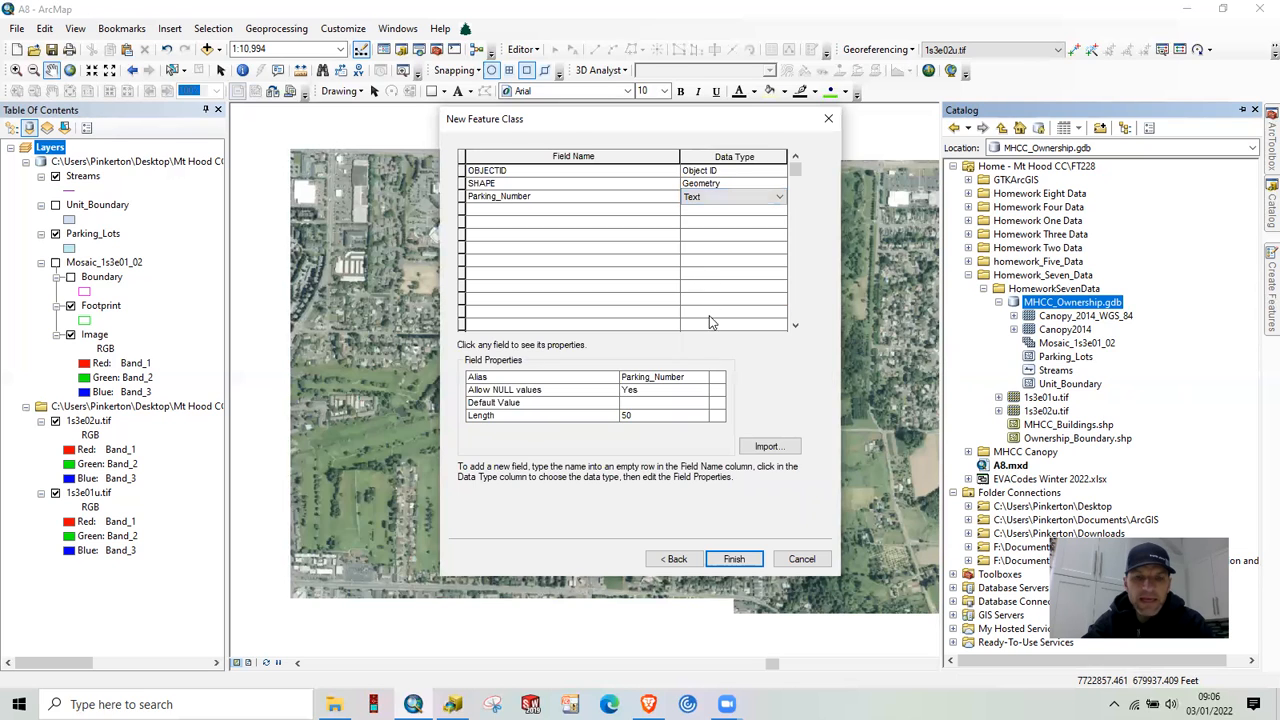
Set the Parking_Number field's length to 10 and finish creating the Parking_Lots_2 feature class
left_click(642, 418)
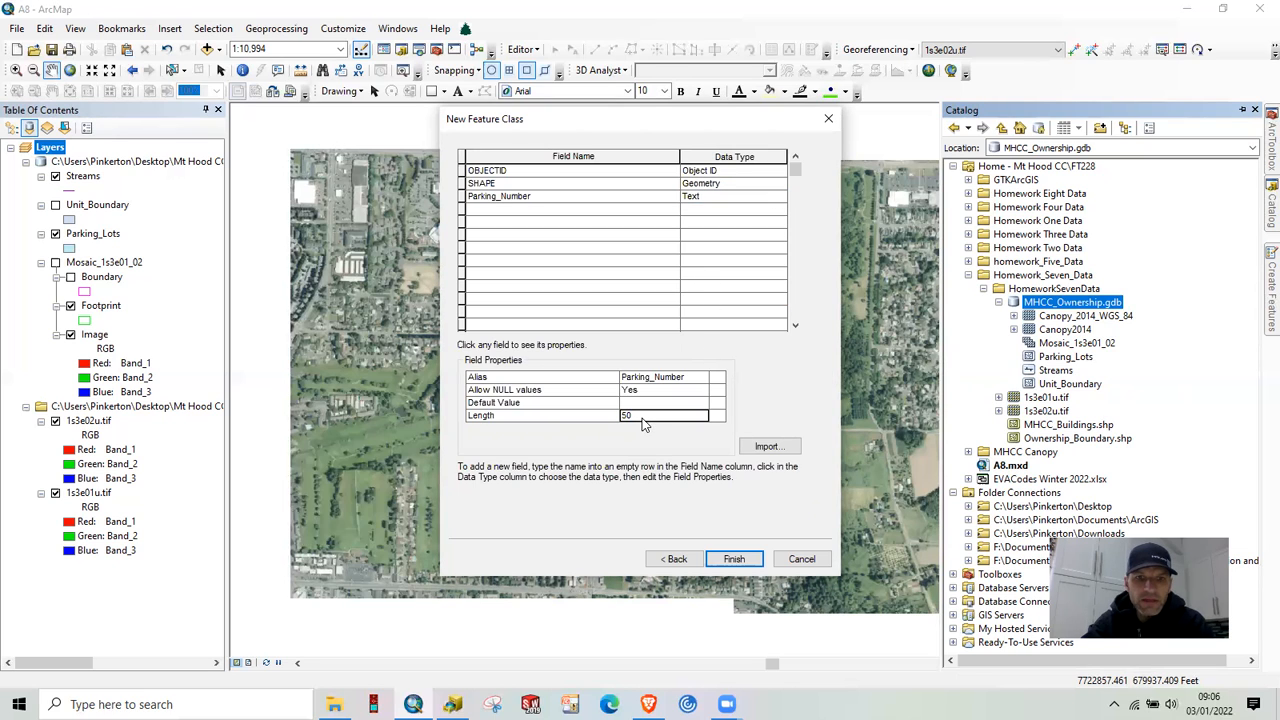
left_click_drag(643, 418, 631, 418)
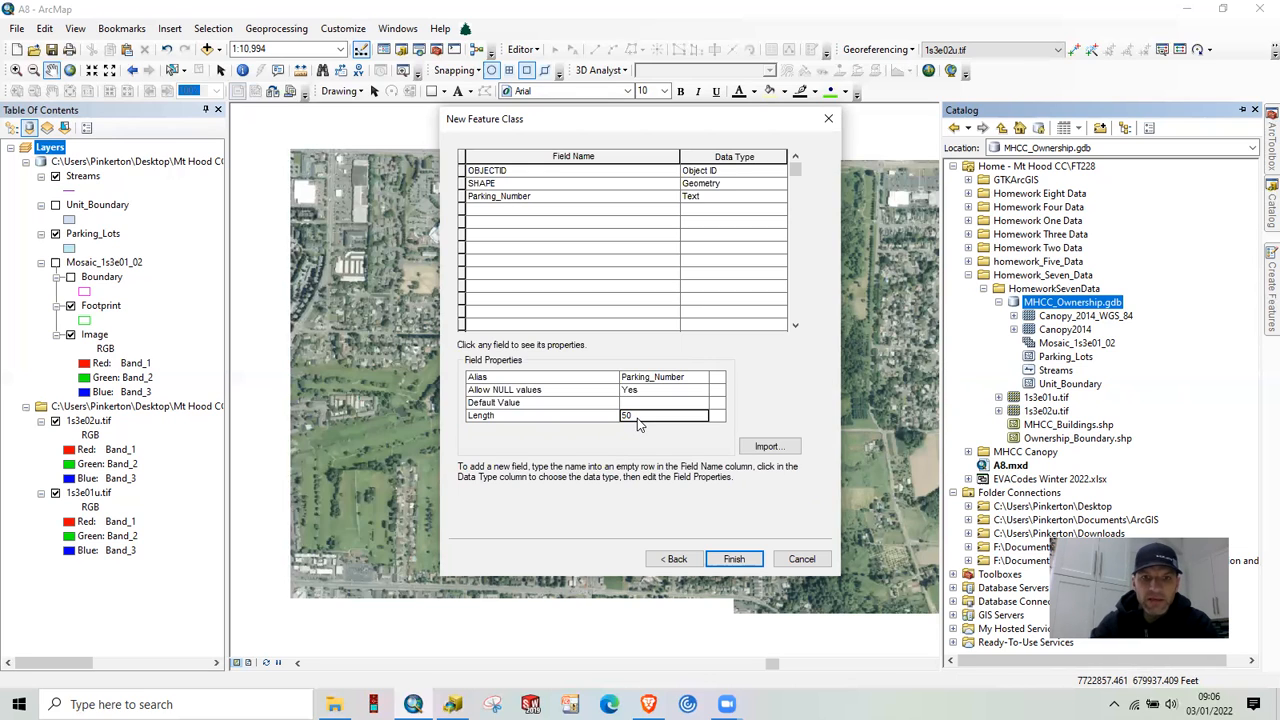
left_click(637, 418)
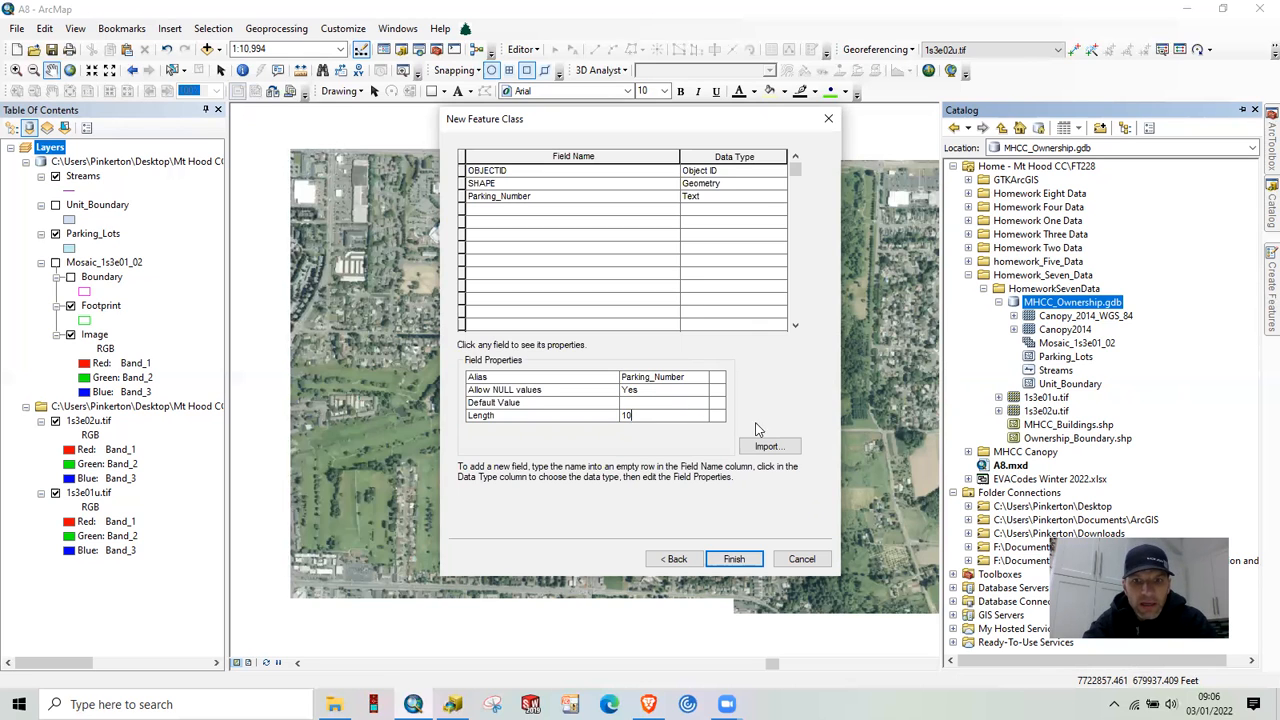
left_click(737, 560)
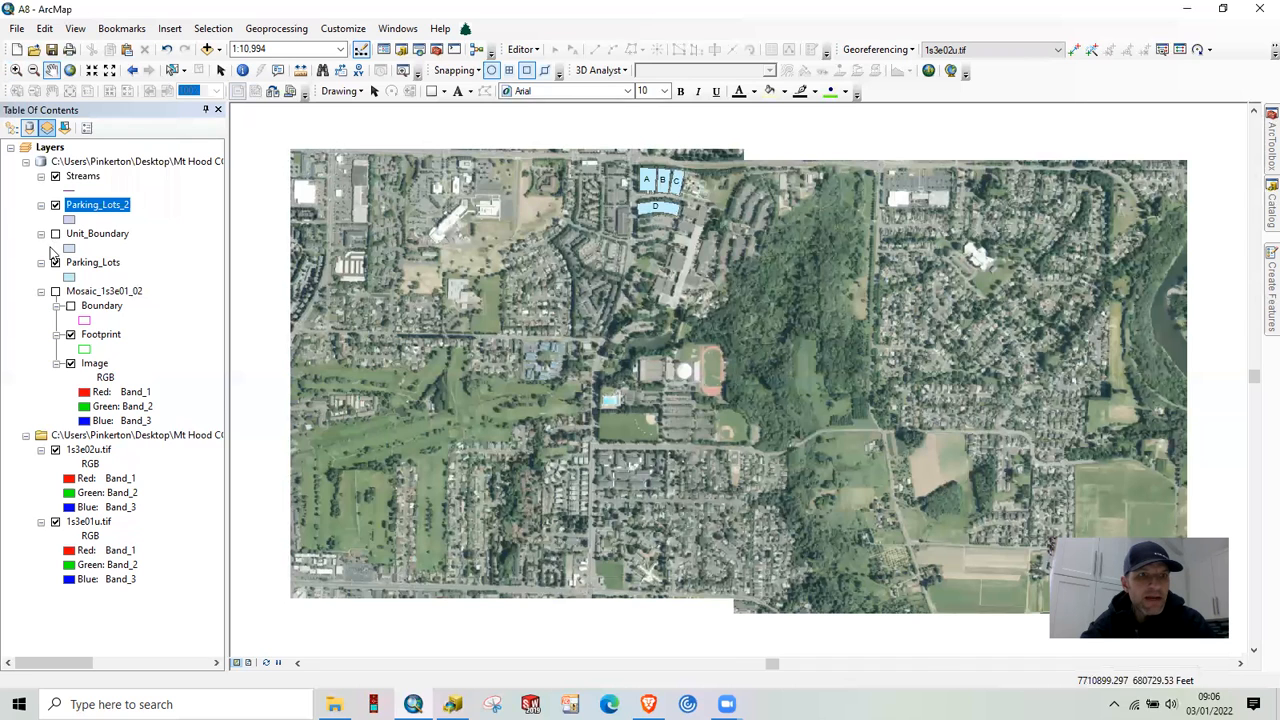
Start an edit session for the parking area south of lot D, continuing past the layer warnings
left_click(85, 265, "ctrl")
right_click(85, 265)
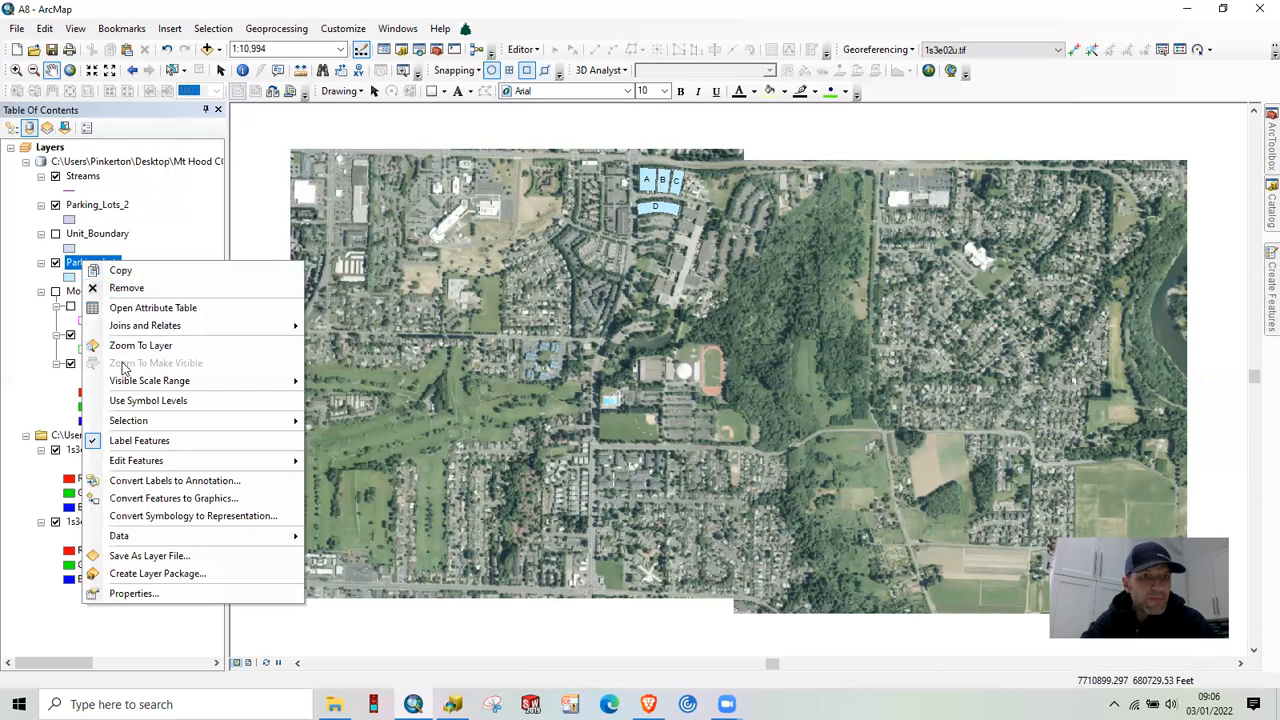
left_click(128, 346)
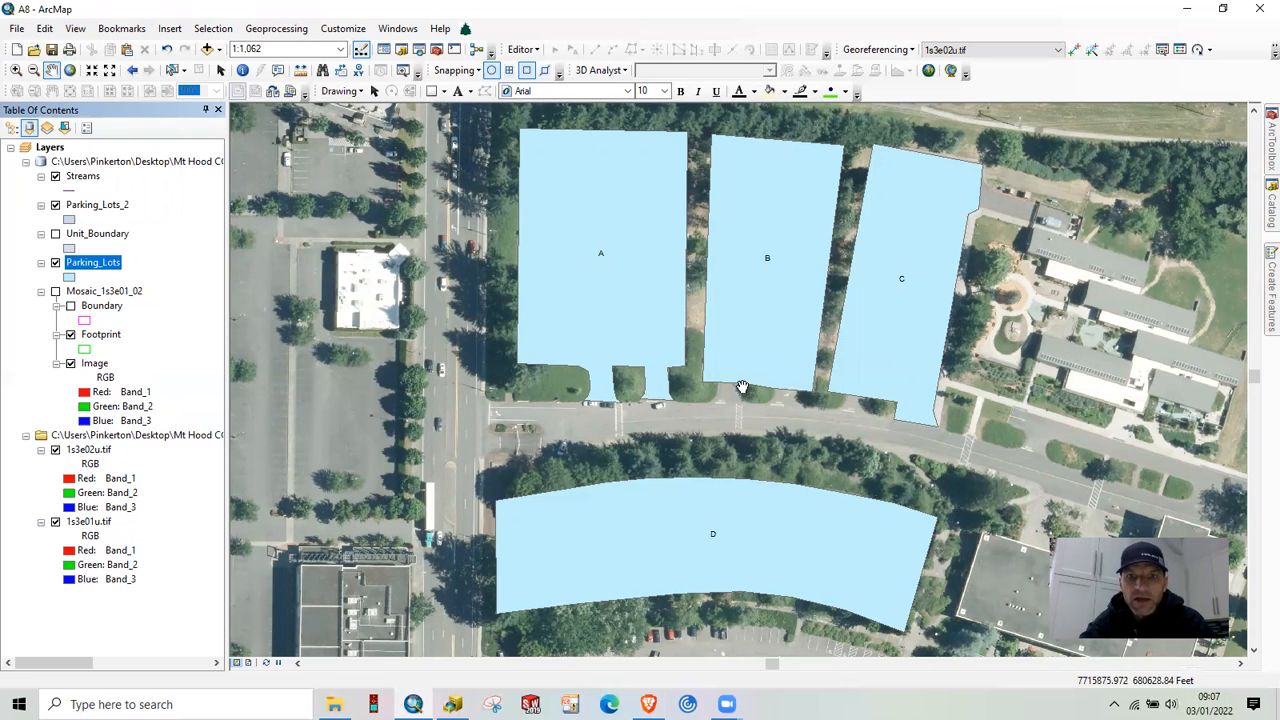
left_click_drag(744, 333, 724, 60)
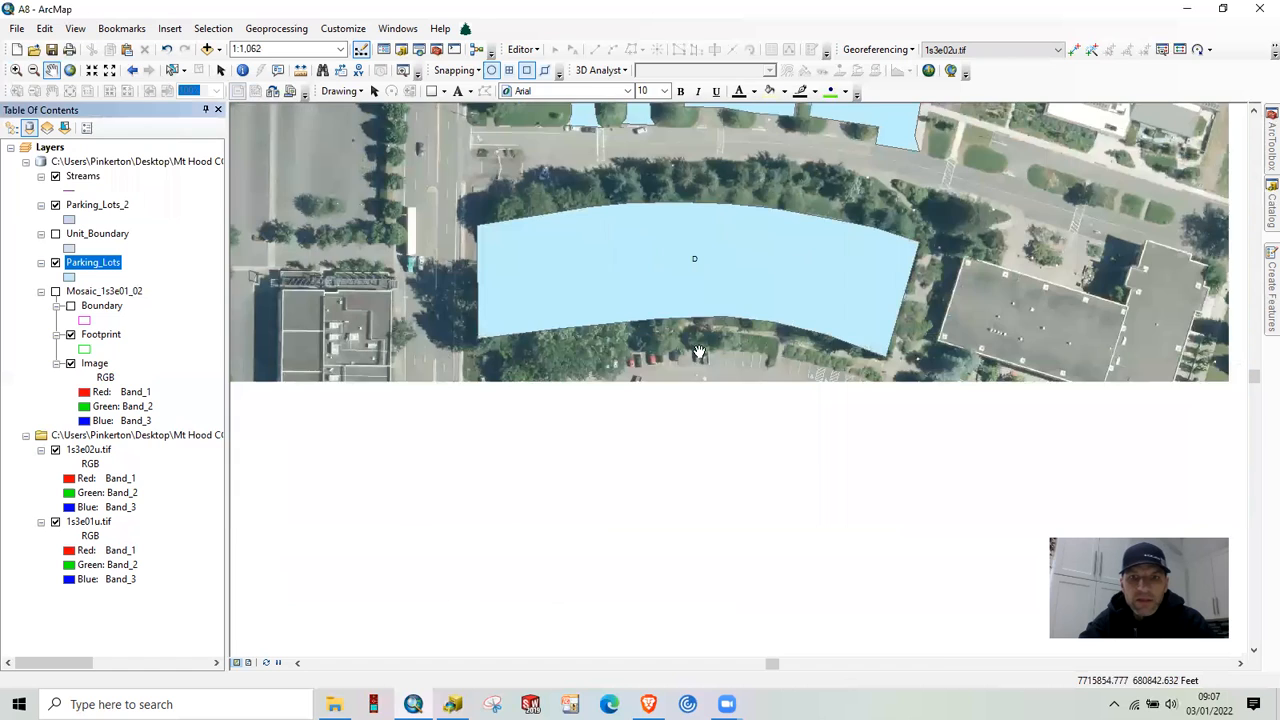
left_click_drag(466, 465, 520, 265)
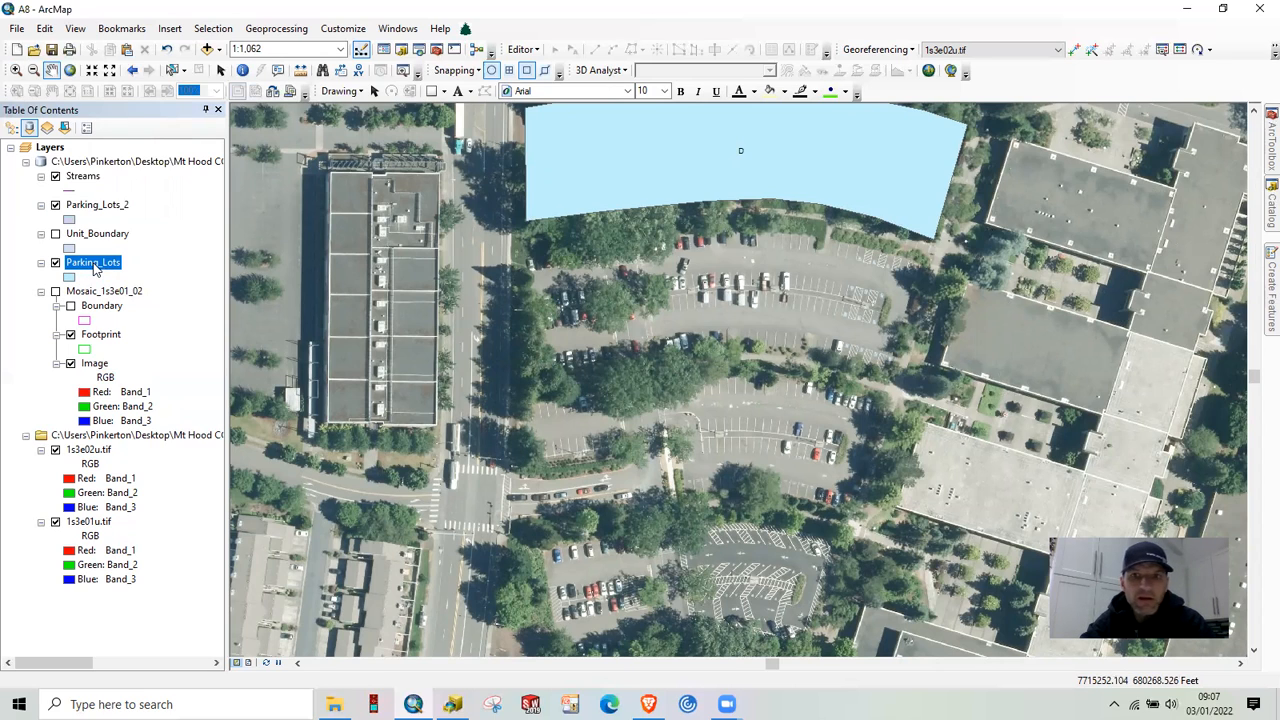
left_click(522, 50)
left_click(533, 66)
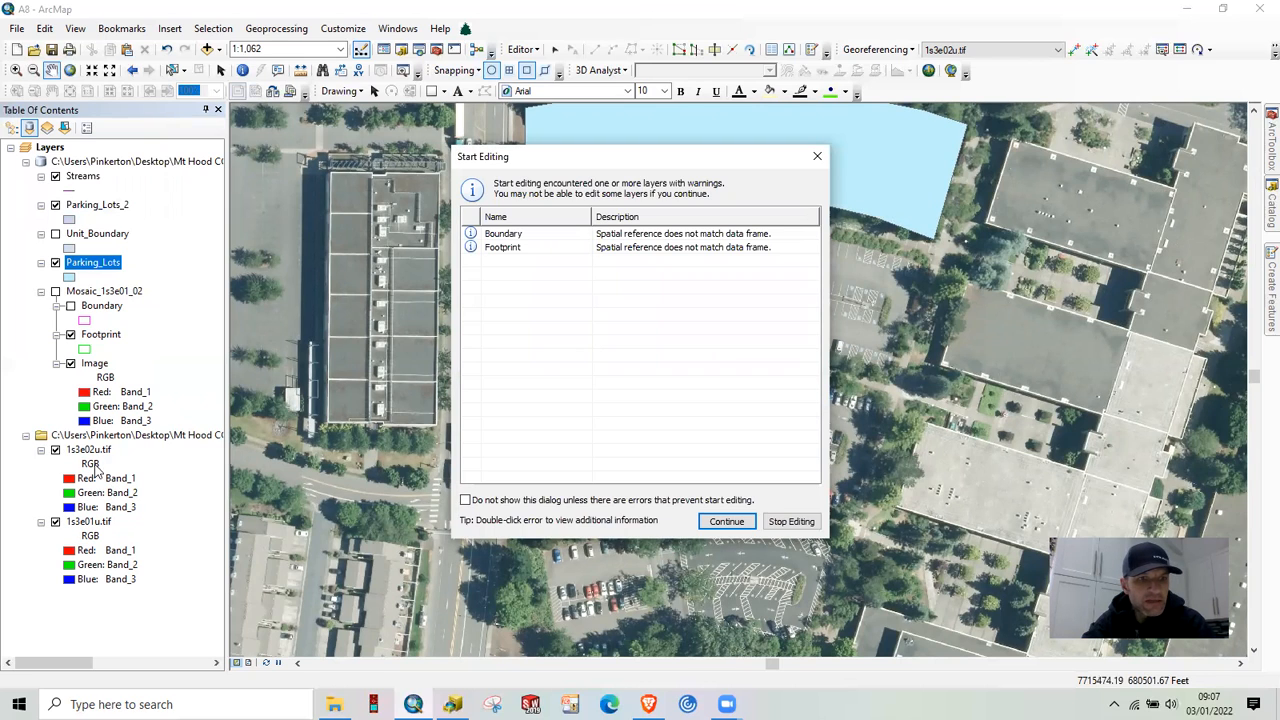
left_click(727, 522)
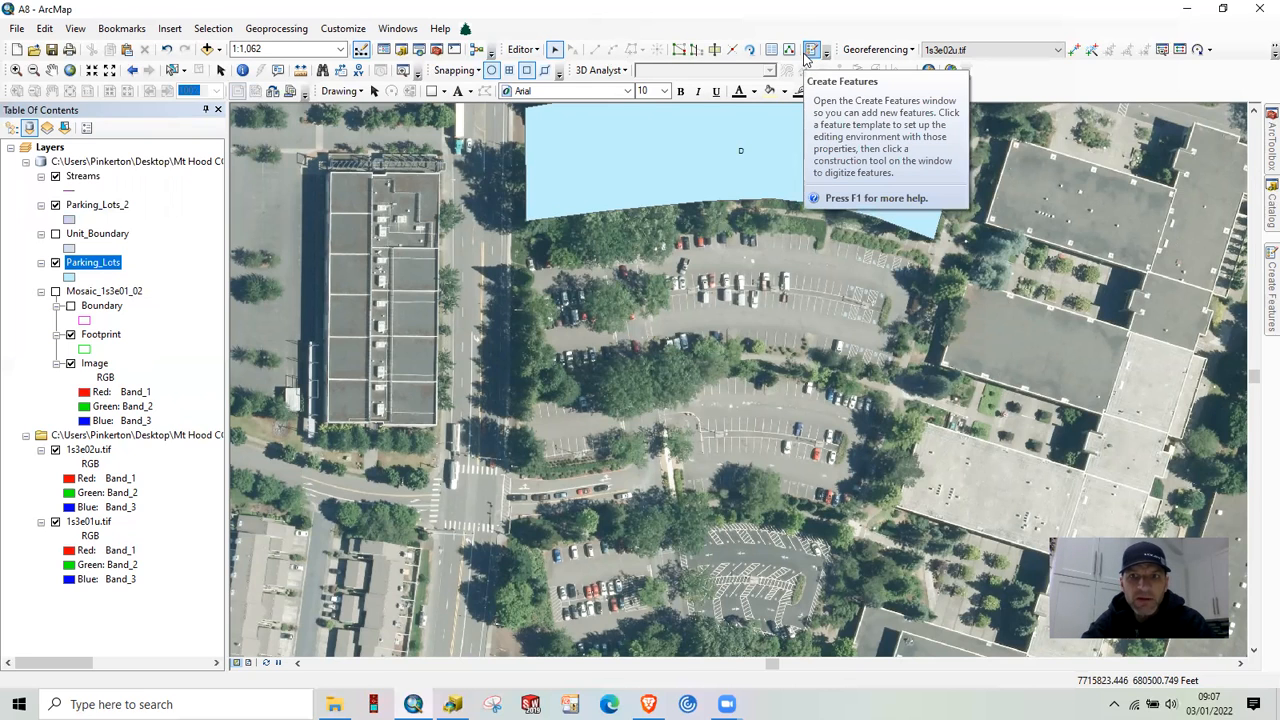
Choose the Parking_Lots feature template with the Polygon construction tool and straight segments
left_click(1257, 296)
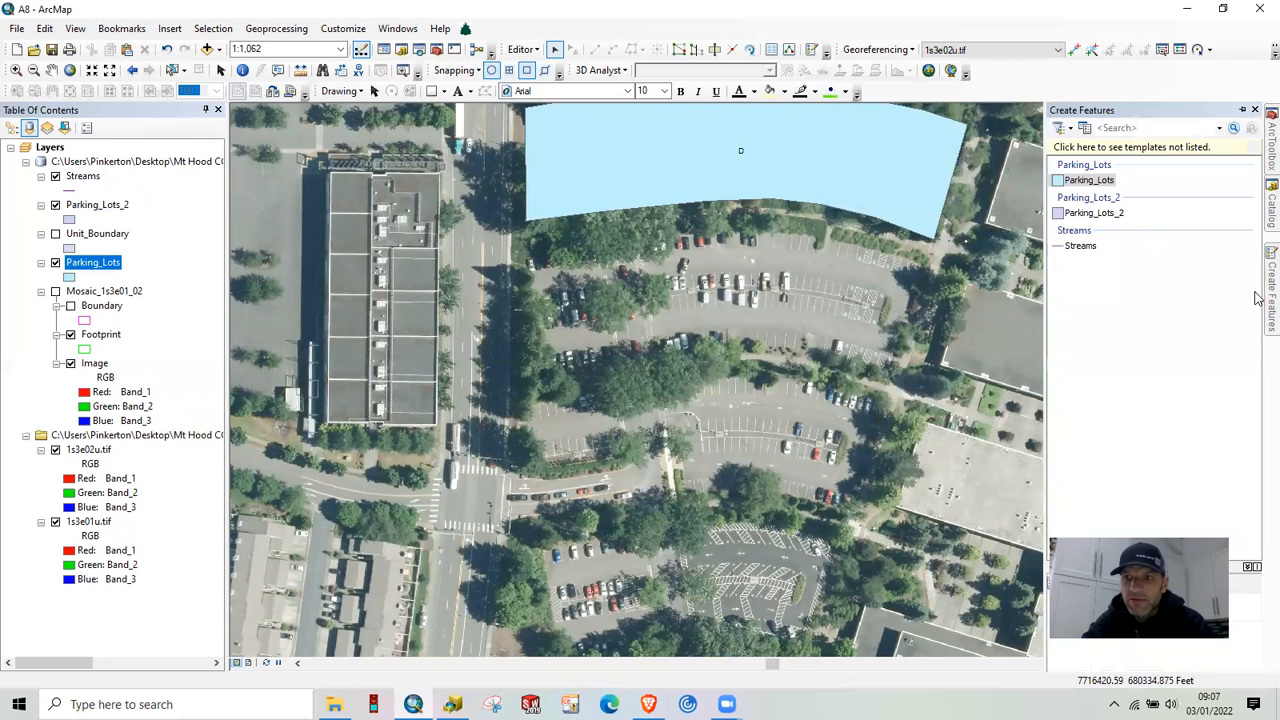
left_click(1088, 180)
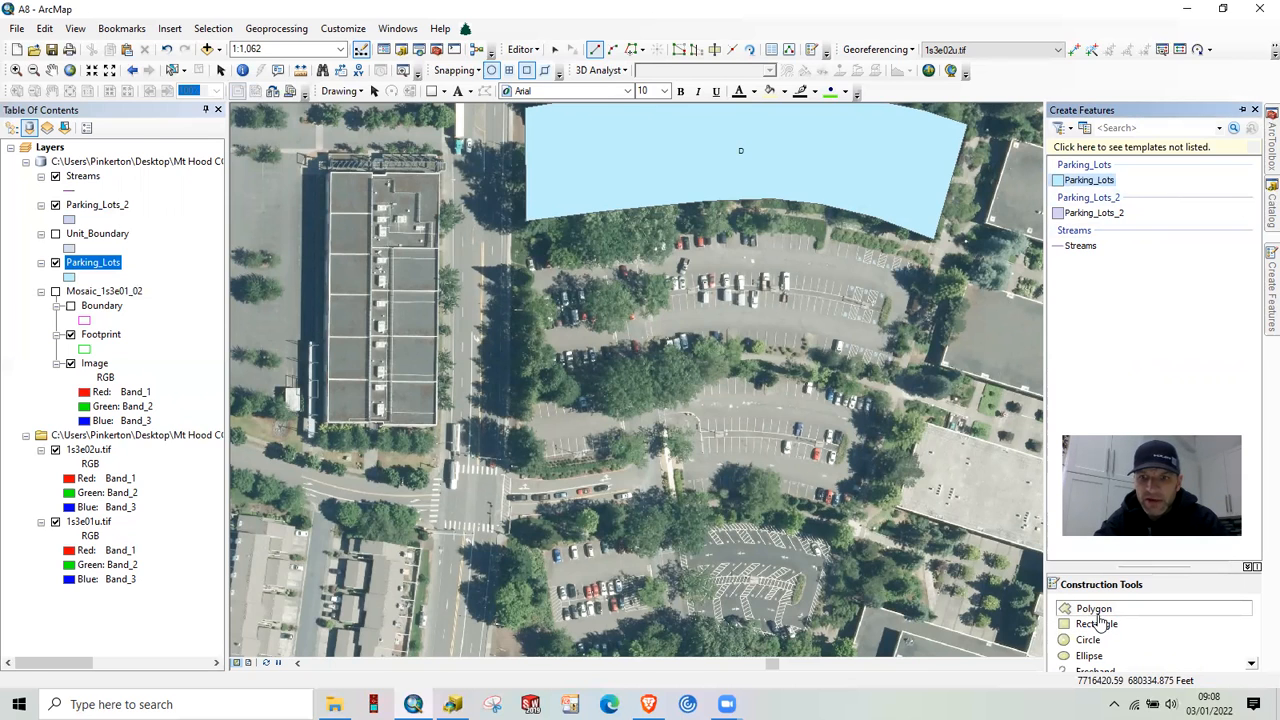
left_click(1100, 611)
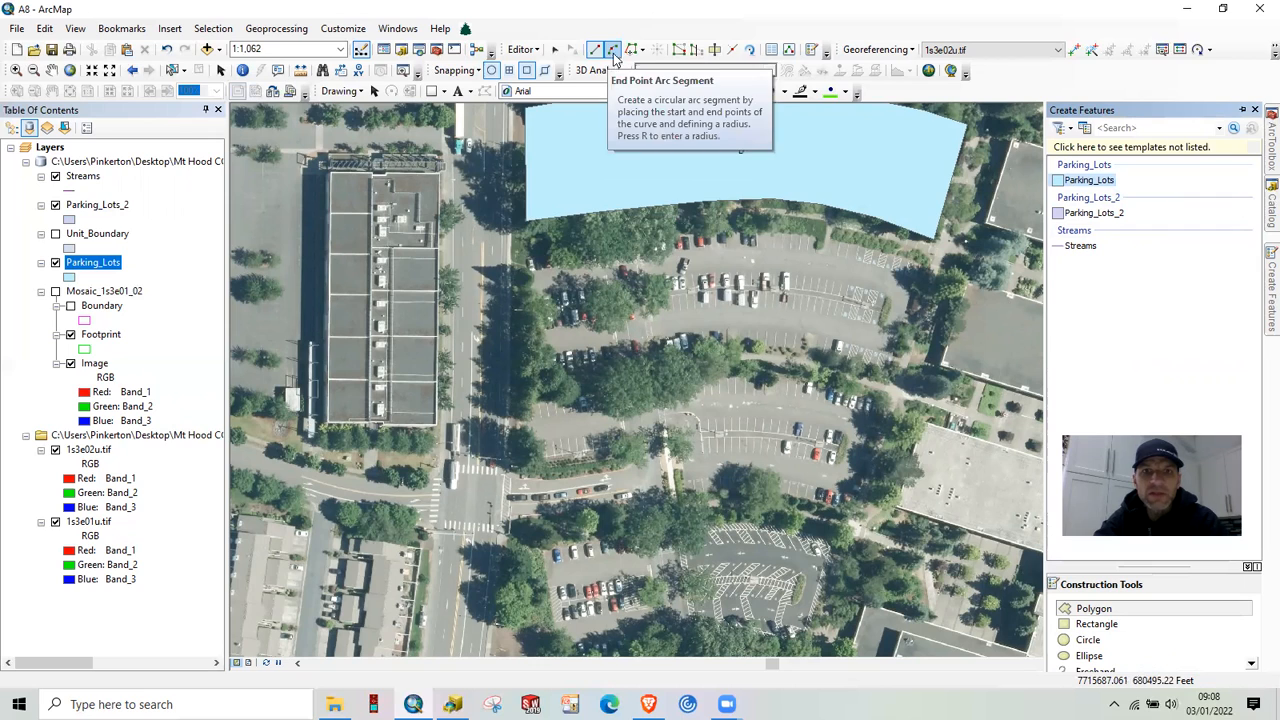
left_click(643, 50)
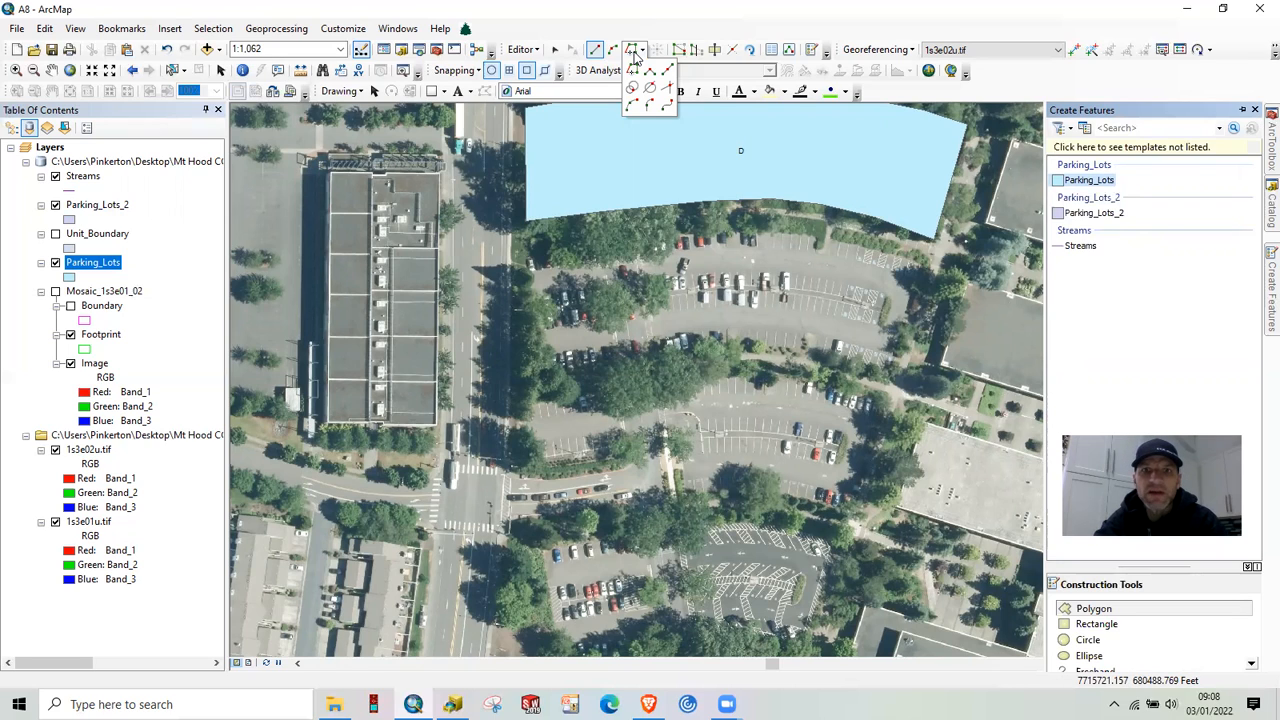
left_click(594, 52)
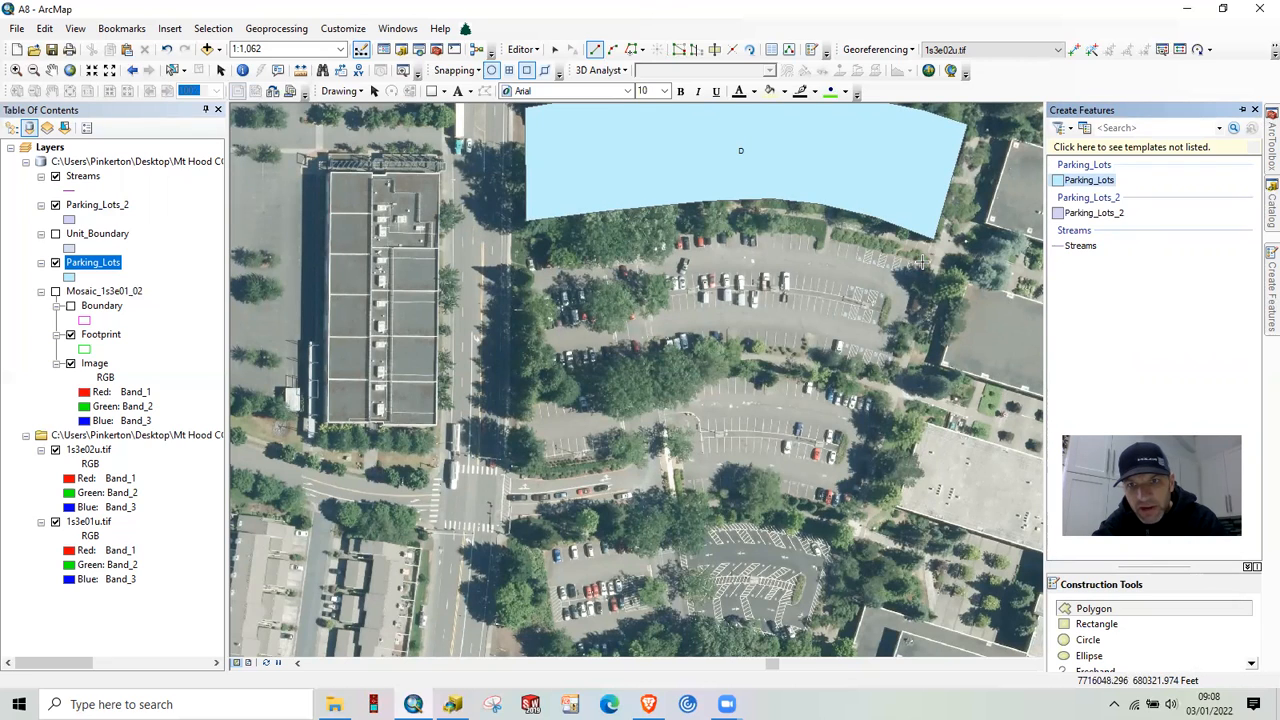
Trace the east side and curved southern edge of the parking lot directly below lot D, ending at its southwest corner
left_click(921, 263)
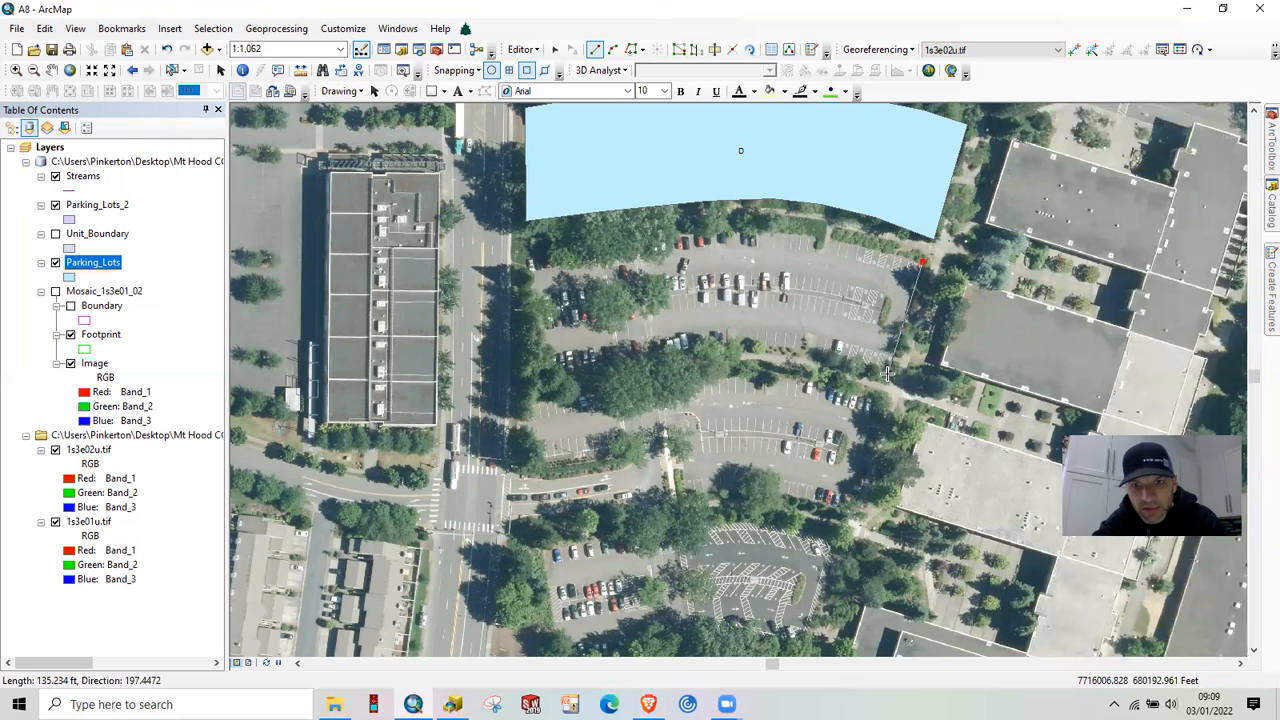
left_click(887, 376)
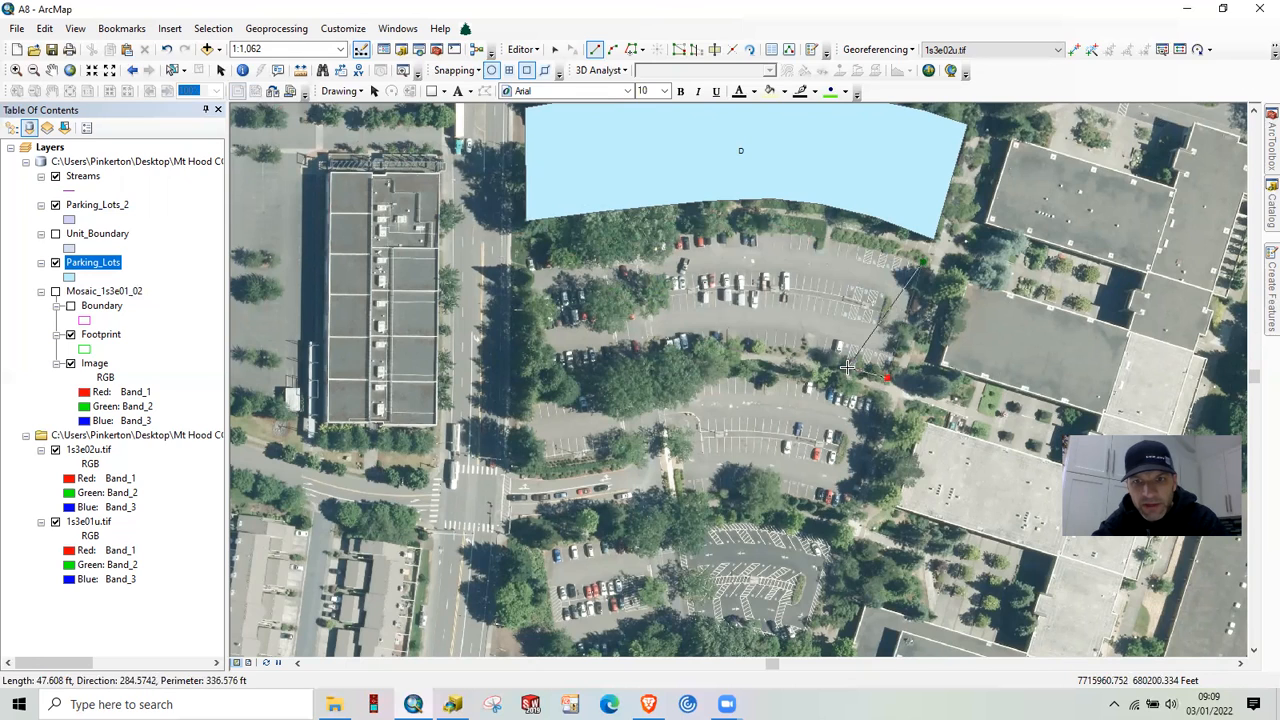
left_click(847, 368)
left_click(813, 360)
left_click(790, 355)
left_click(768, 352)
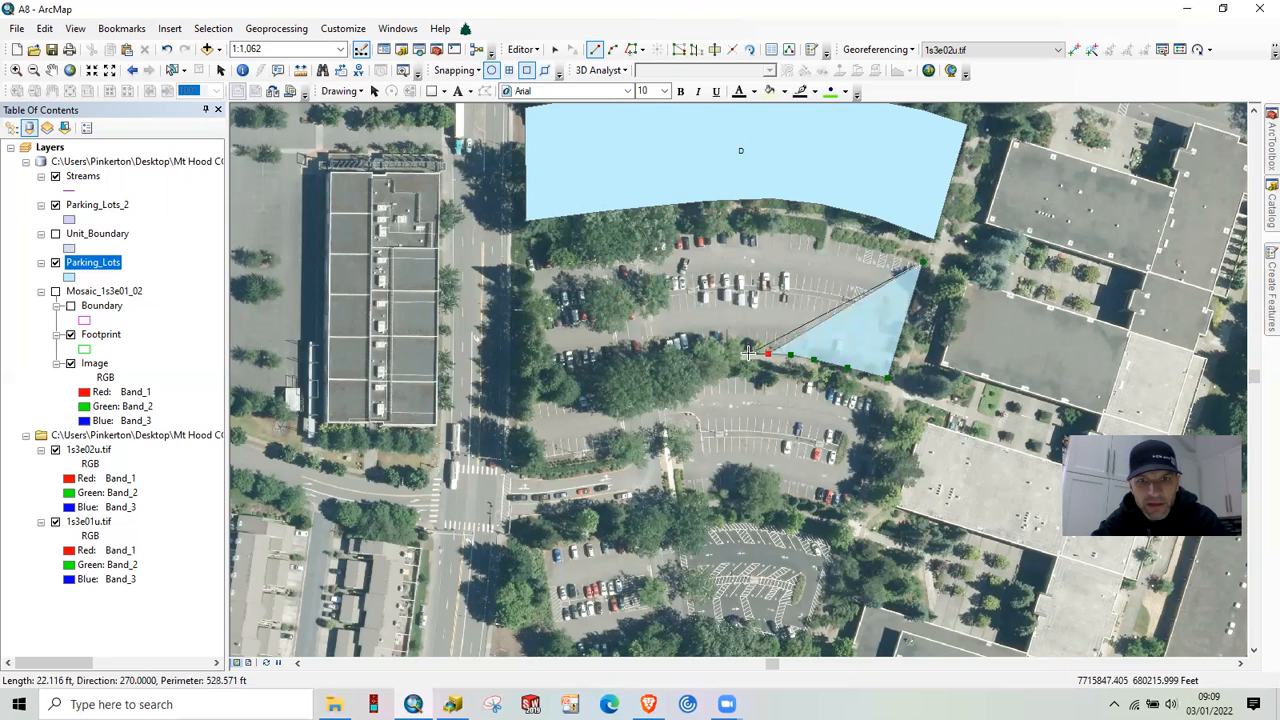
left_click(746, 354)
left_click(727, 355)
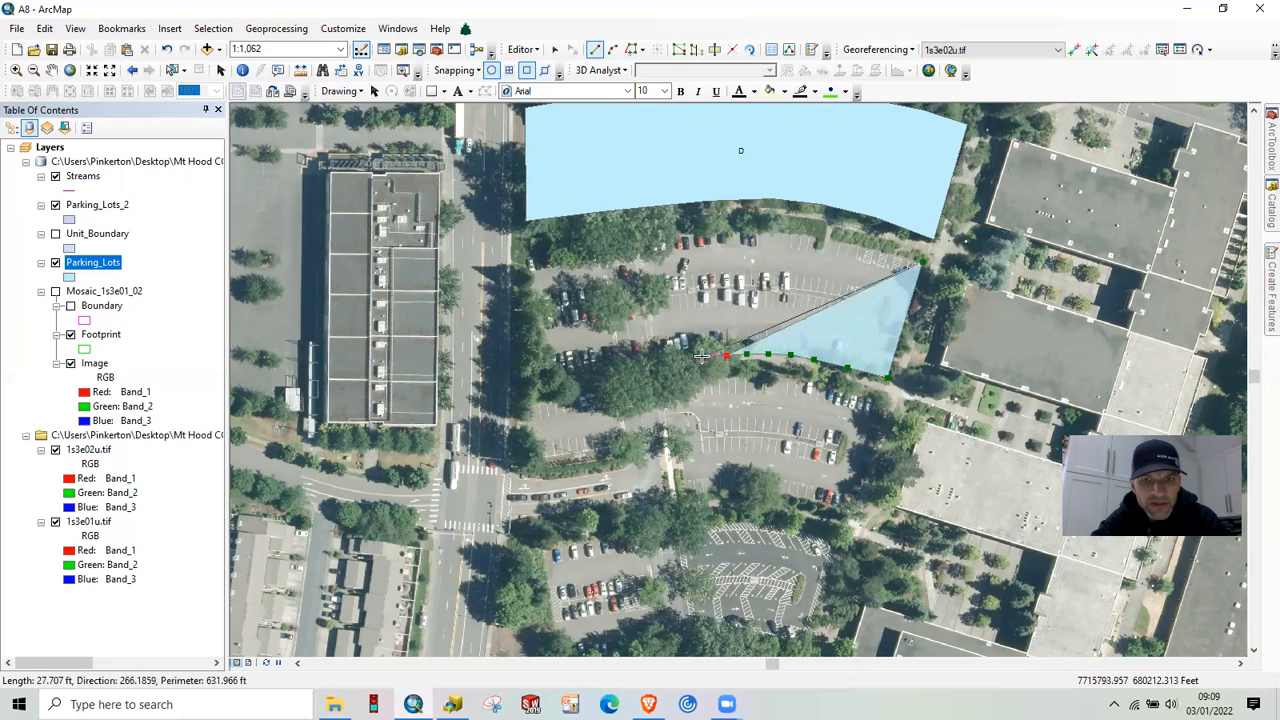
left_click(703, 358)
left_click(668, 364)
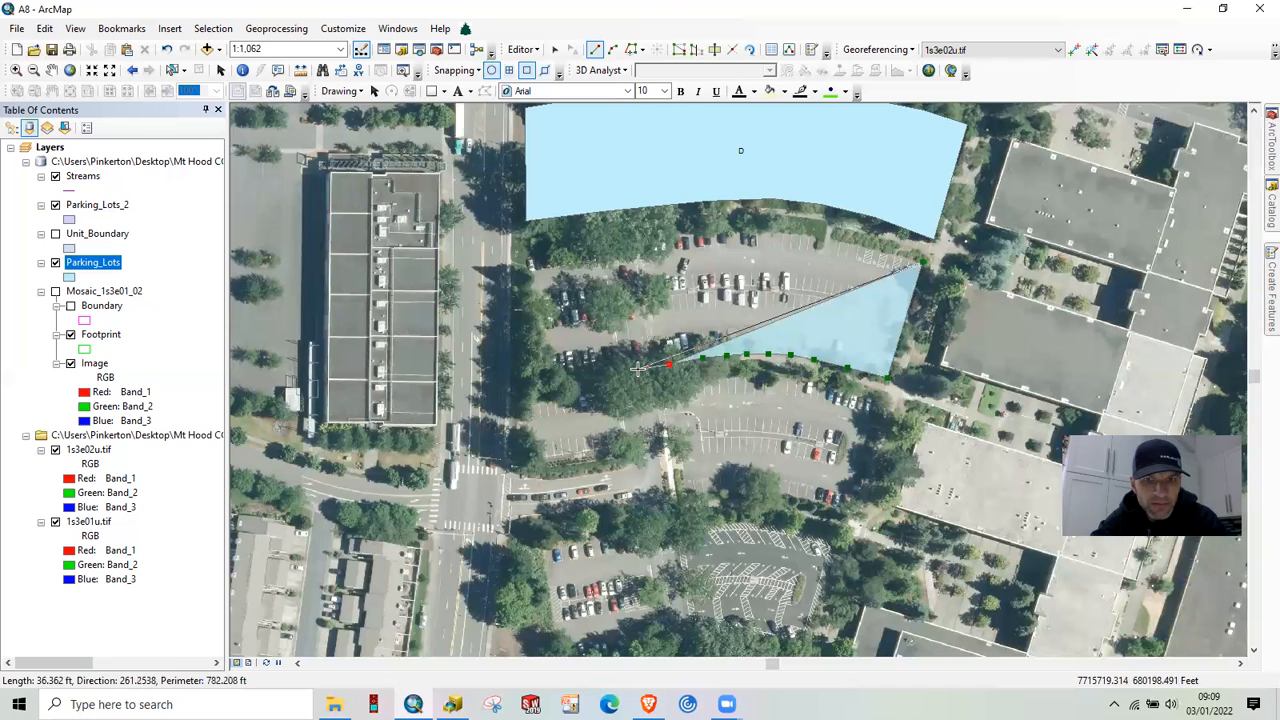
left_click(637, 368)
left_click(610, 372)
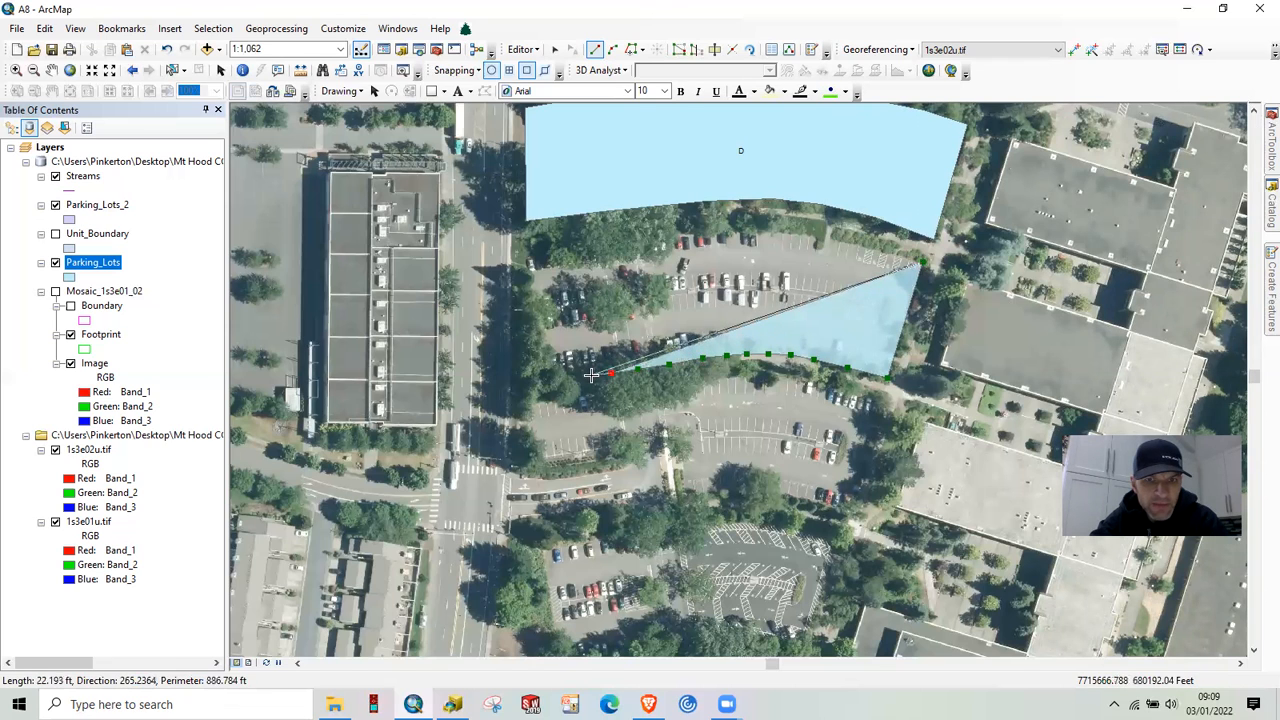
left_click(588, 376)
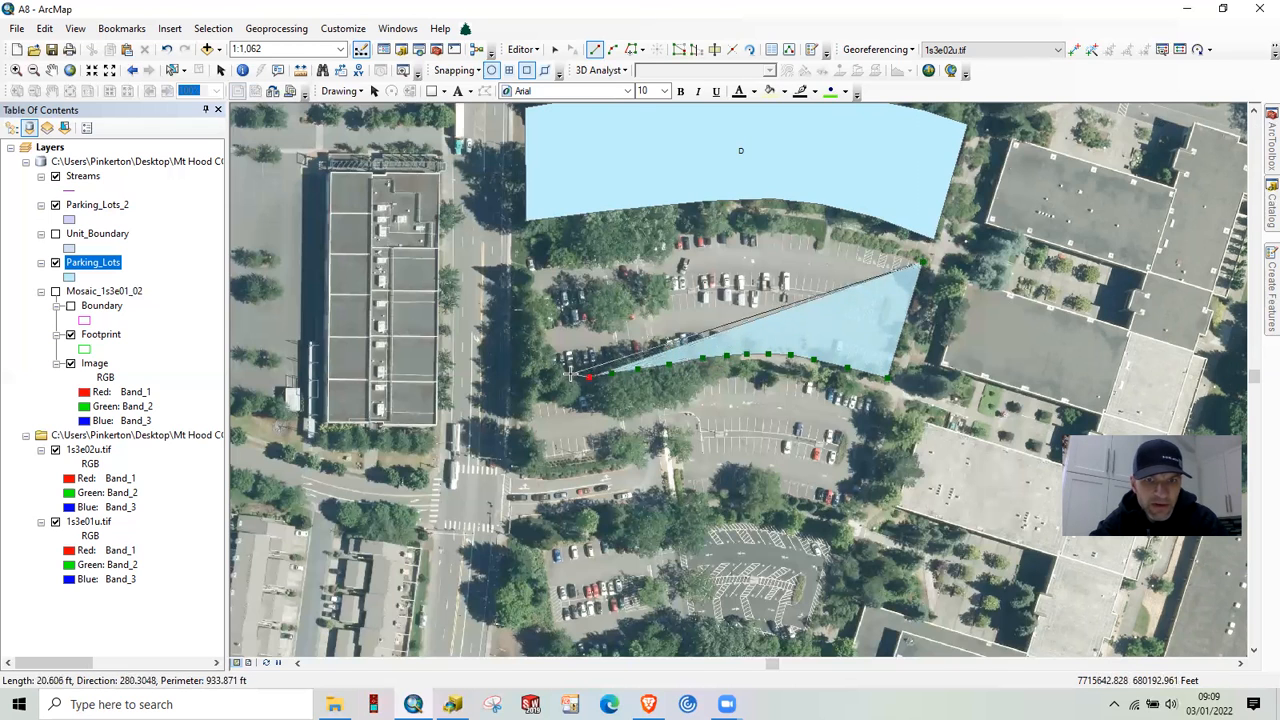
left_click(556, 381)
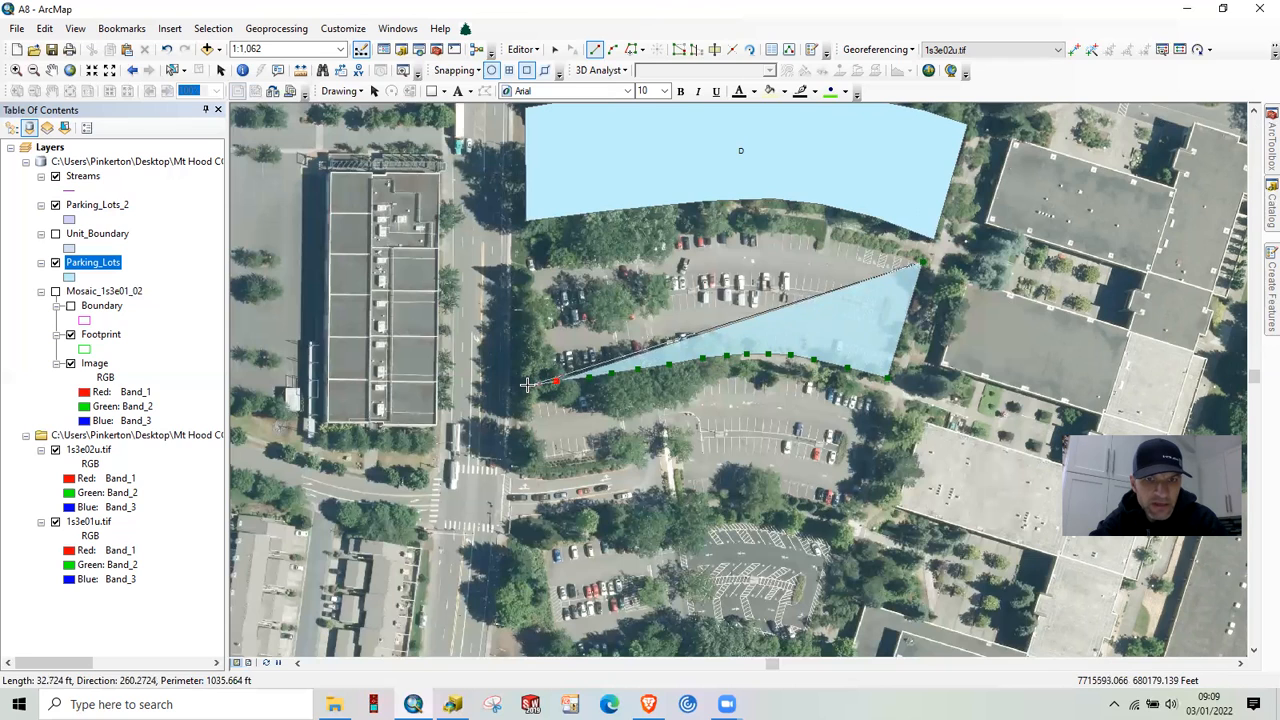
left_click(525, 385)
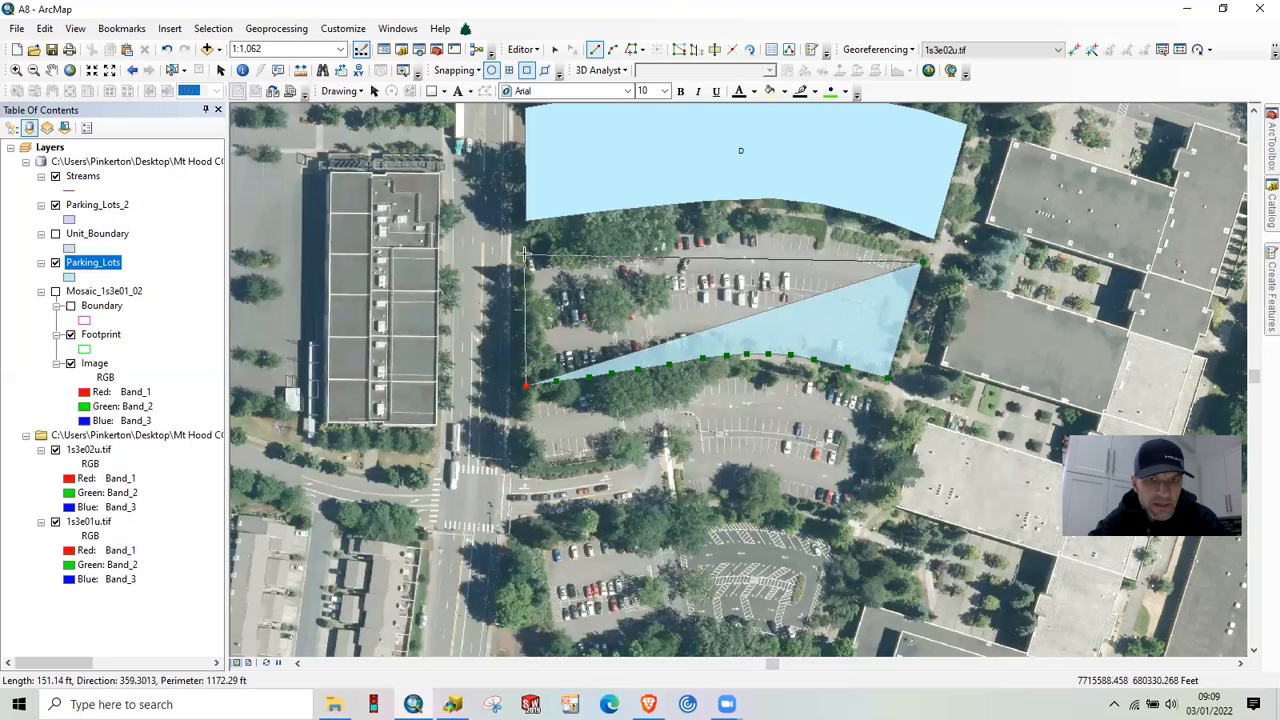
Trace the west side and curved northern edge of the parking lot below lot D and finish the polygon
left_click(527, 256)
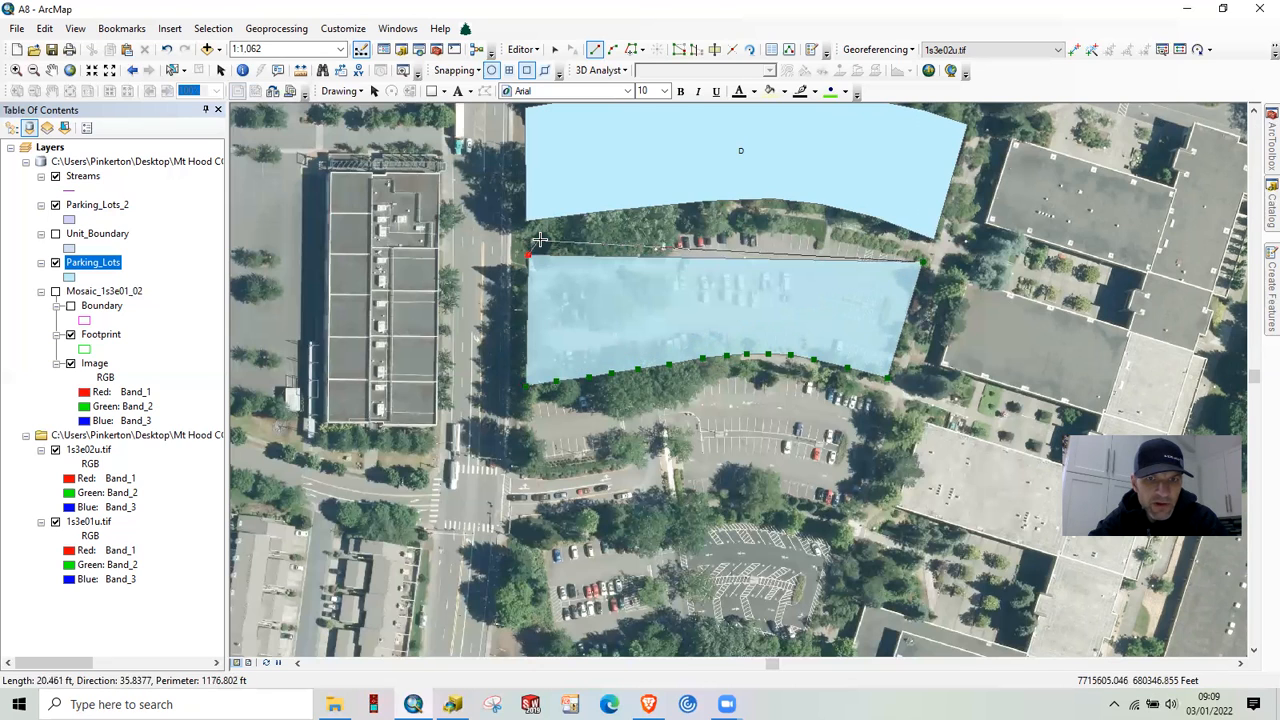
left_click(567, 246)
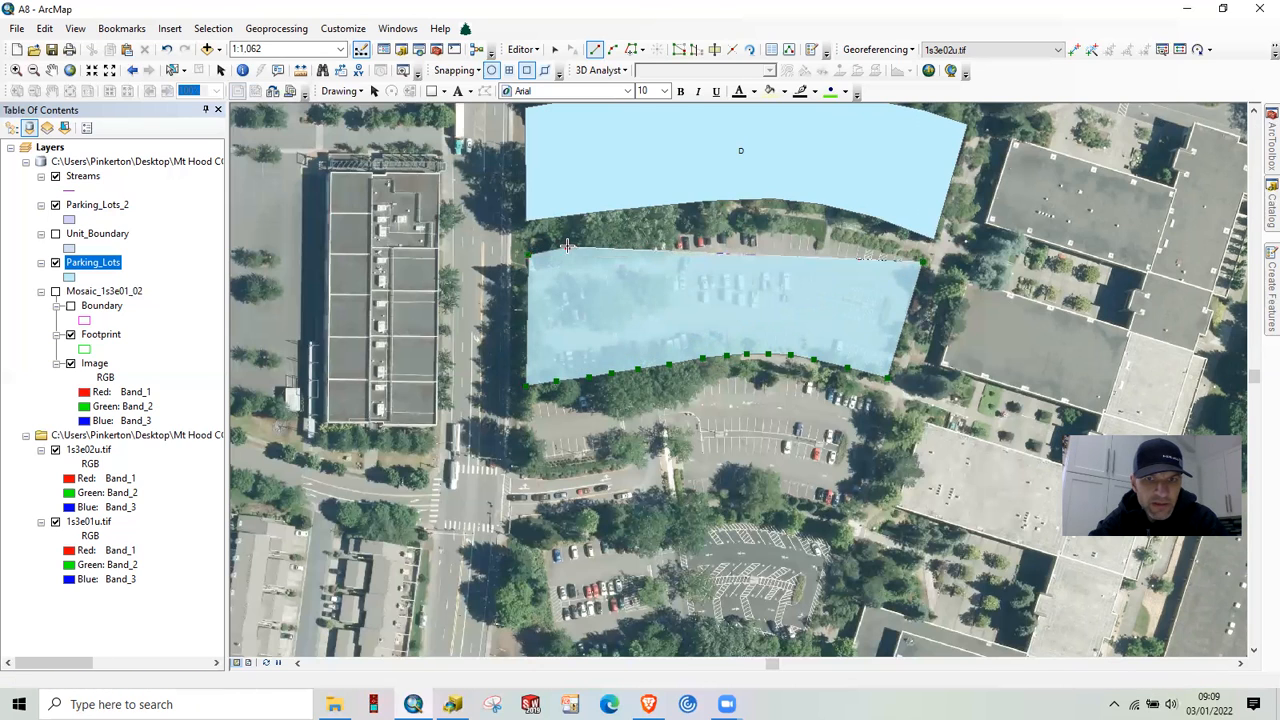
left_click(611, 239)
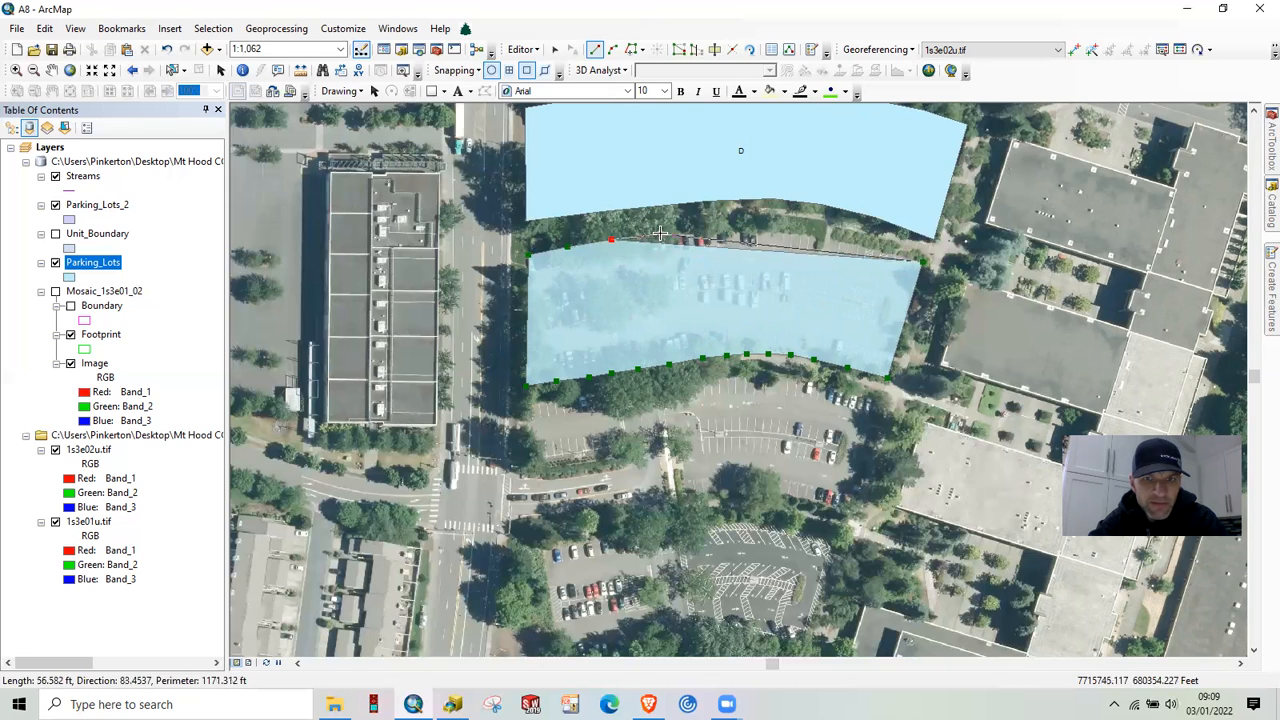
left_click(660, 234)
left_click(703, 232)
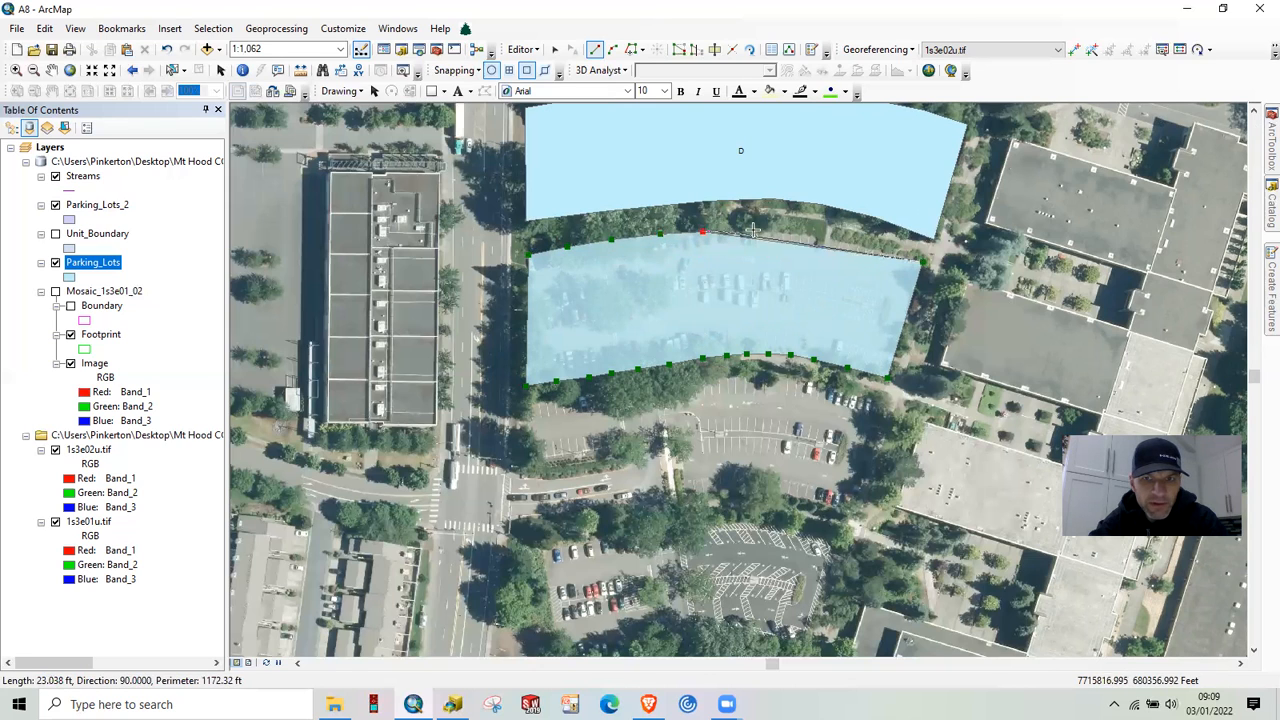
left_click(744, 232)
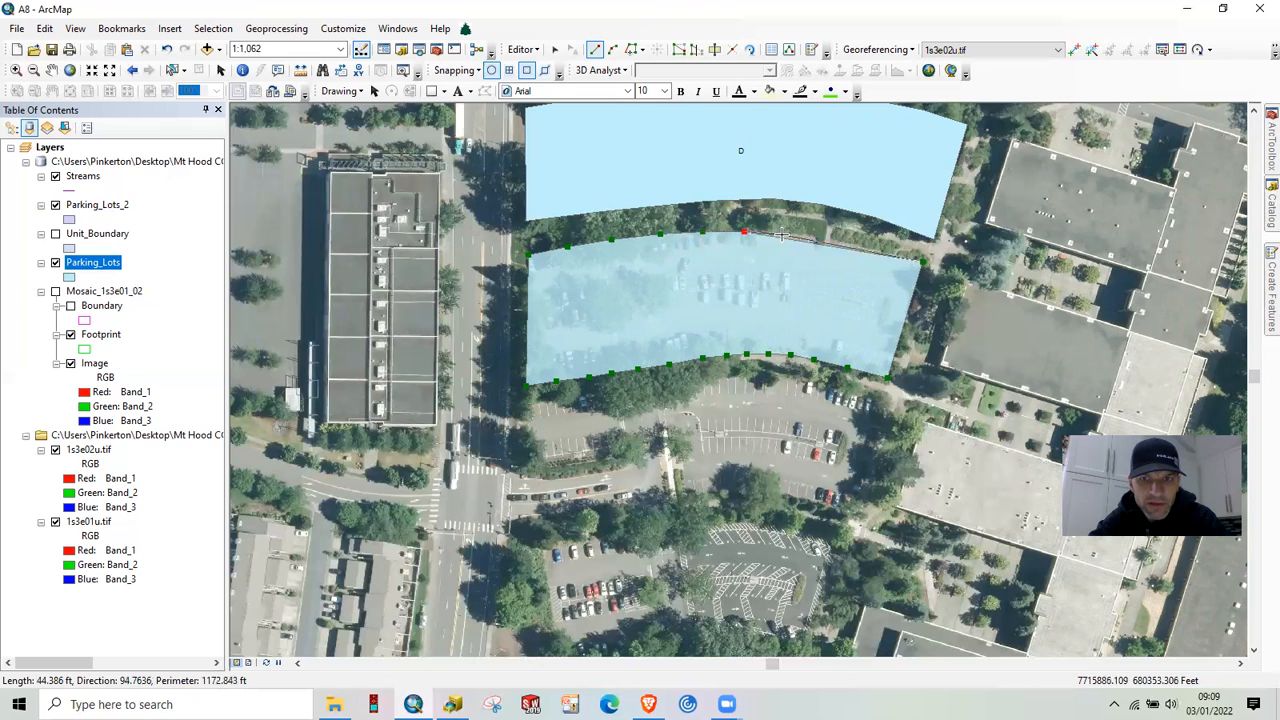
left_click(782, 232)
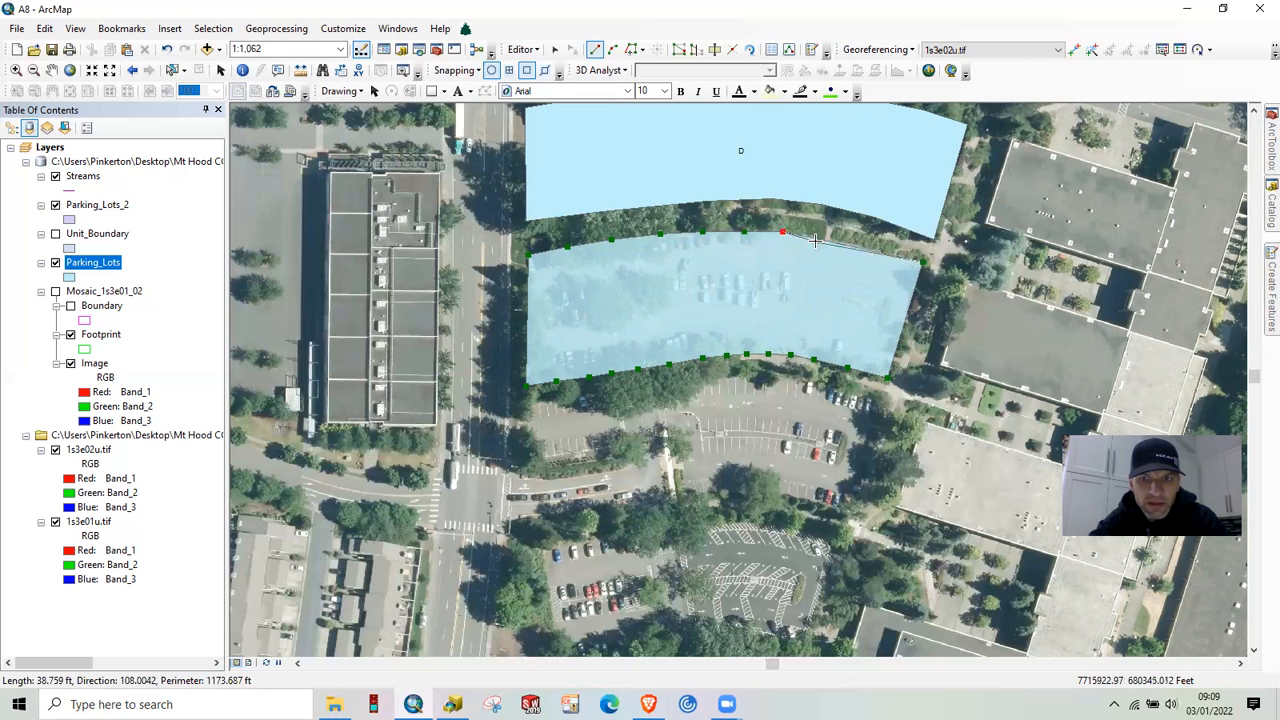
left_click(820, 237)
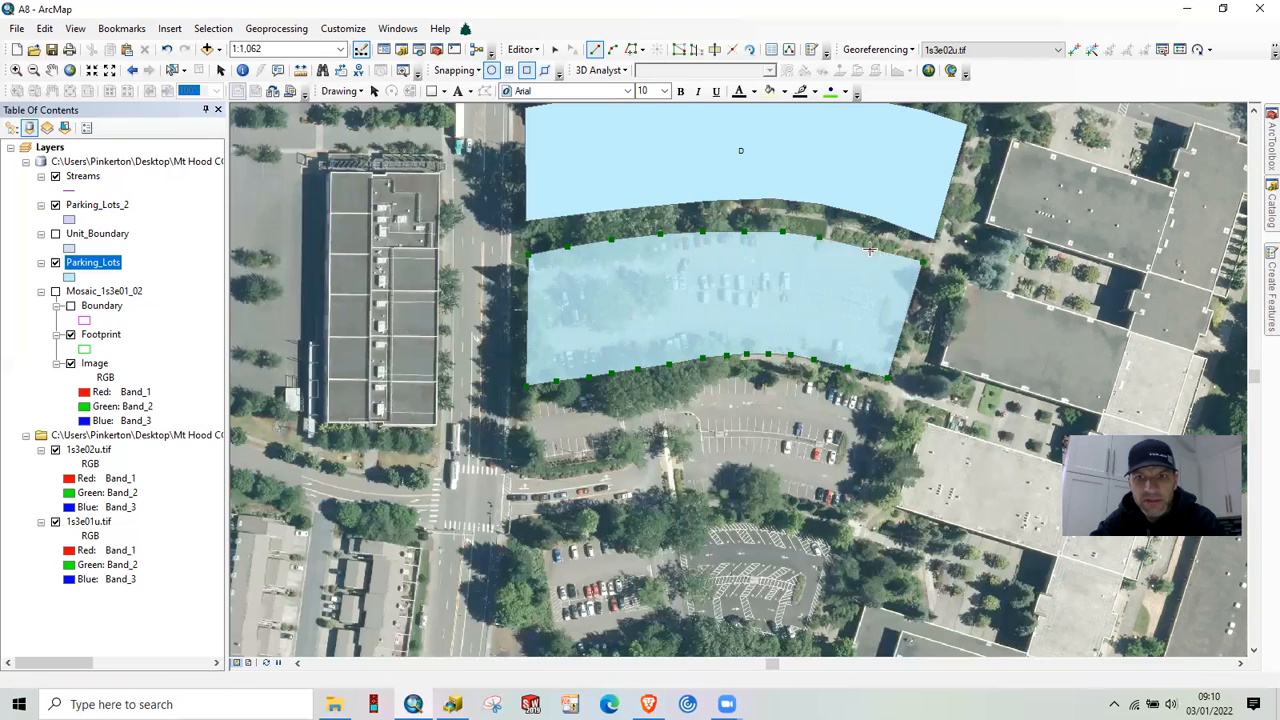
double_click(869, 250)
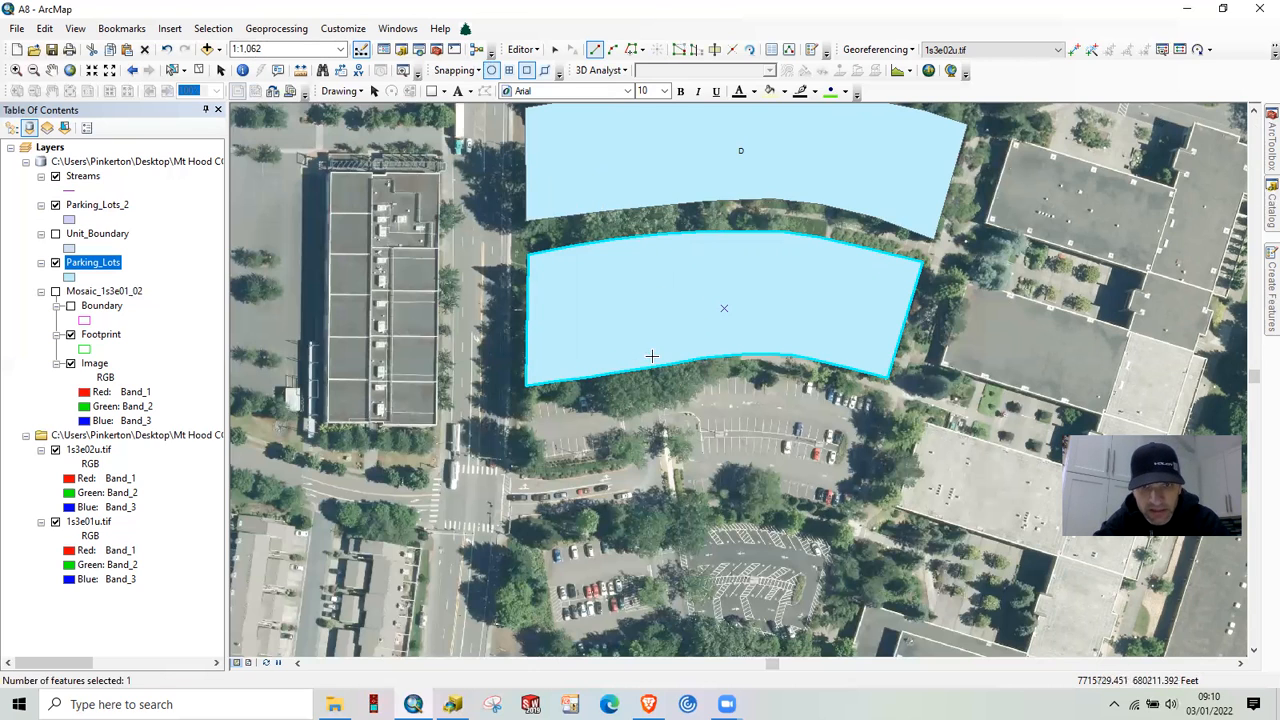
Edit the new polygon's vertices, moving those along the western part of its southern edge slightly north
left_click(557, 51)
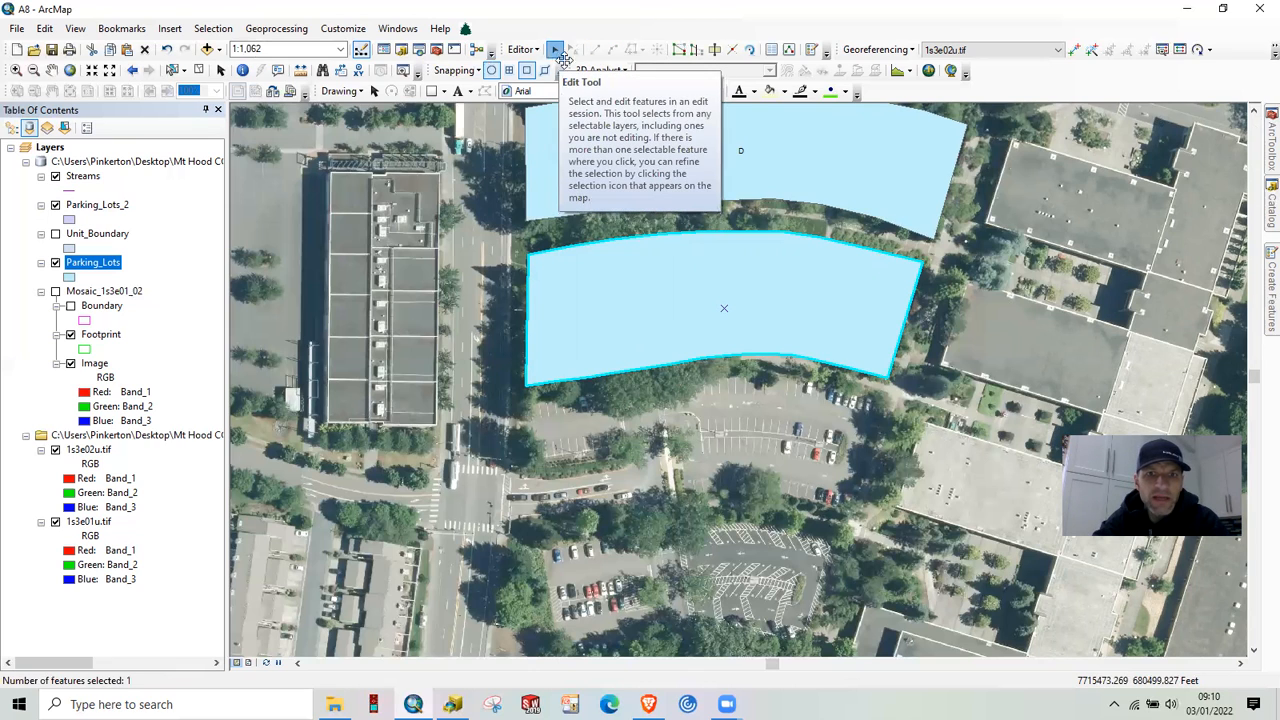
double_click(776, 356)
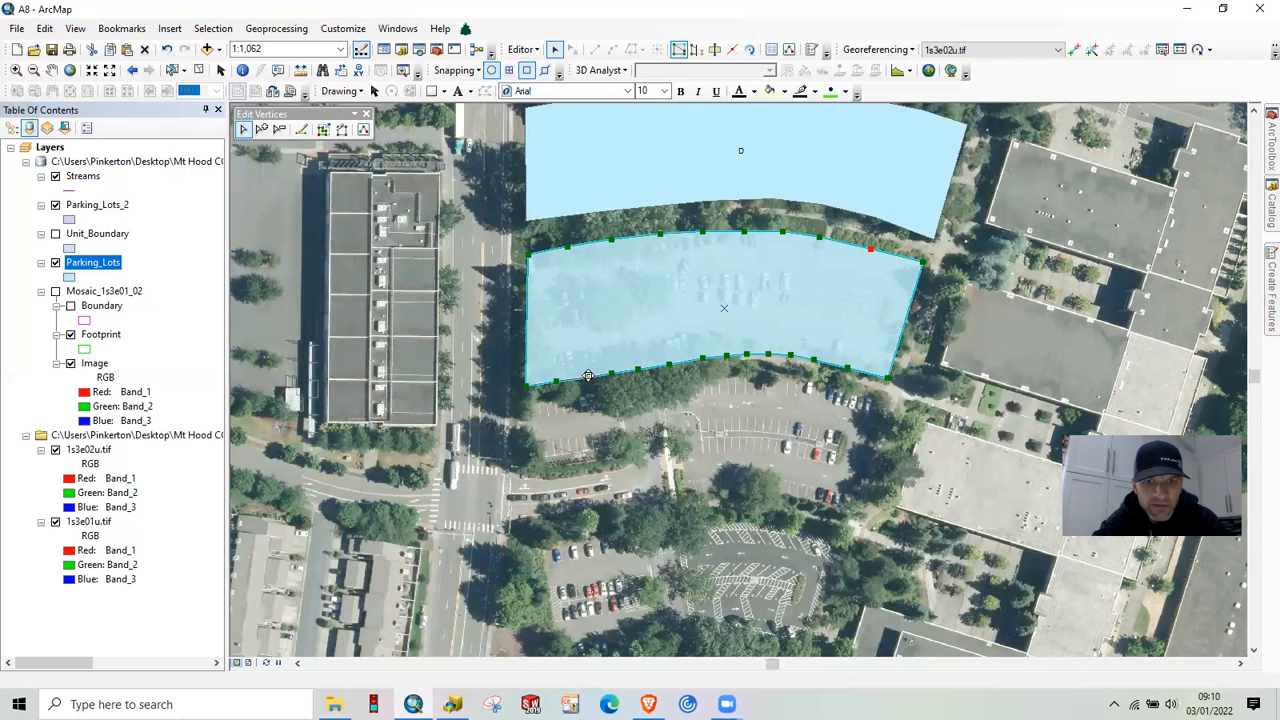
left_click_drag(588, 376, 588, 344)
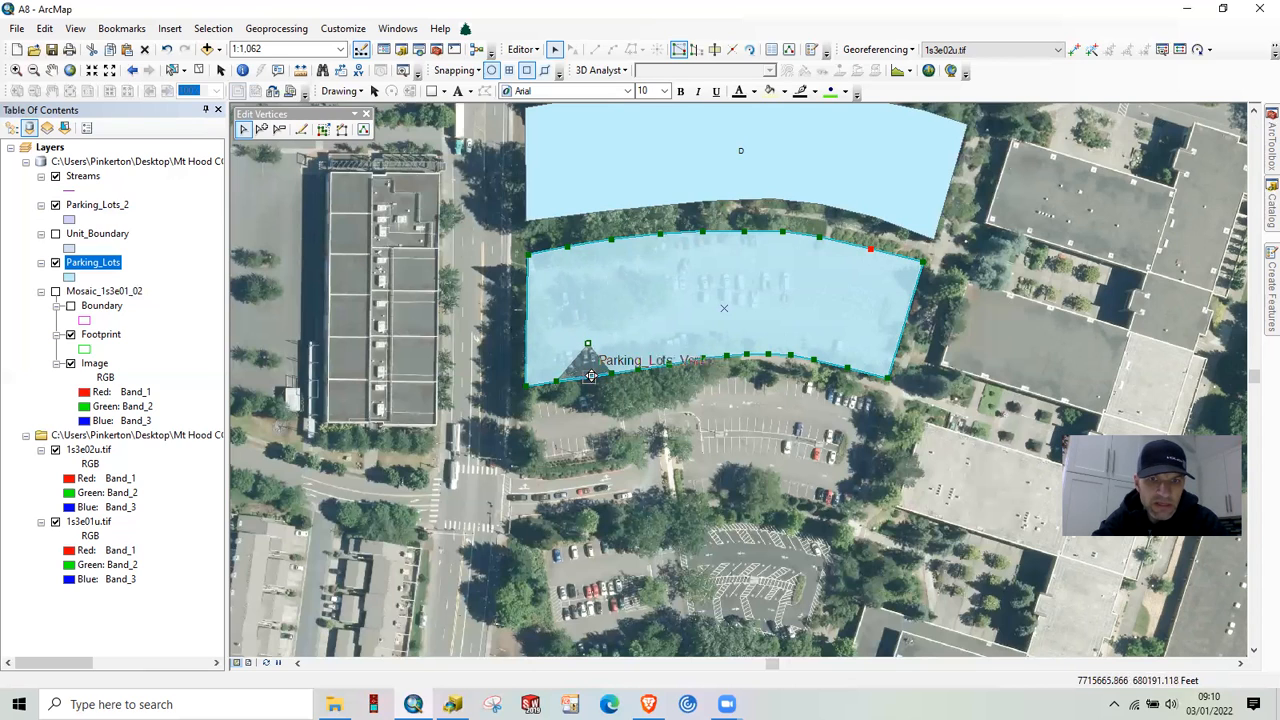
left_click_drag(588, 368, 588, 368)
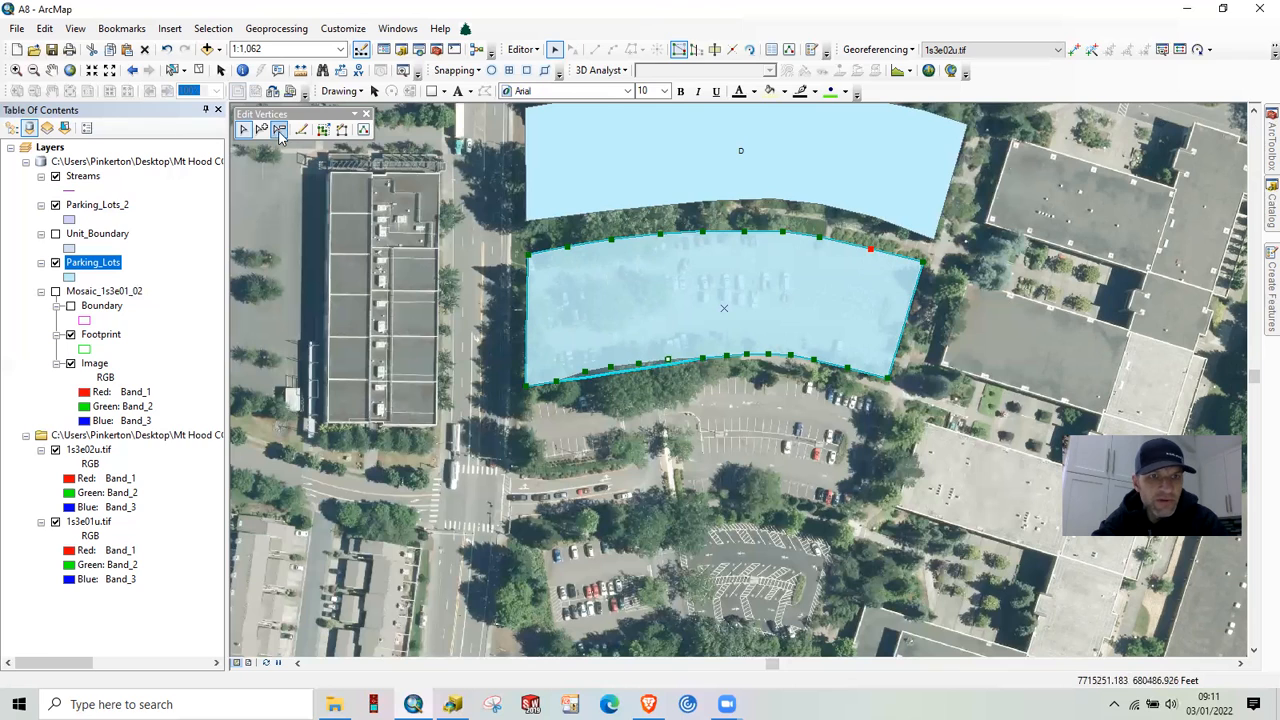
Delete four neighbouring vertices from the middle of the new polygon's southern edge
key("d")
left_click(703, 359)
left_click(728, 358)
left_click(746, 356)
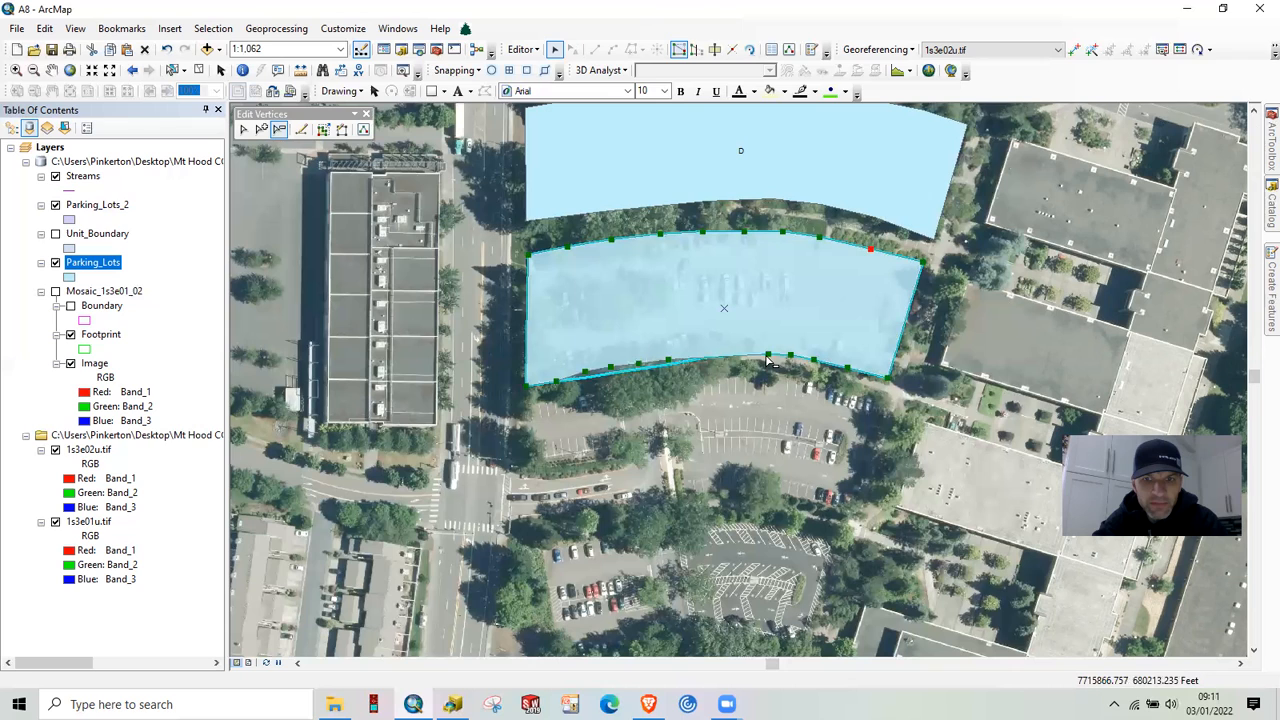
left_click(767, 356)
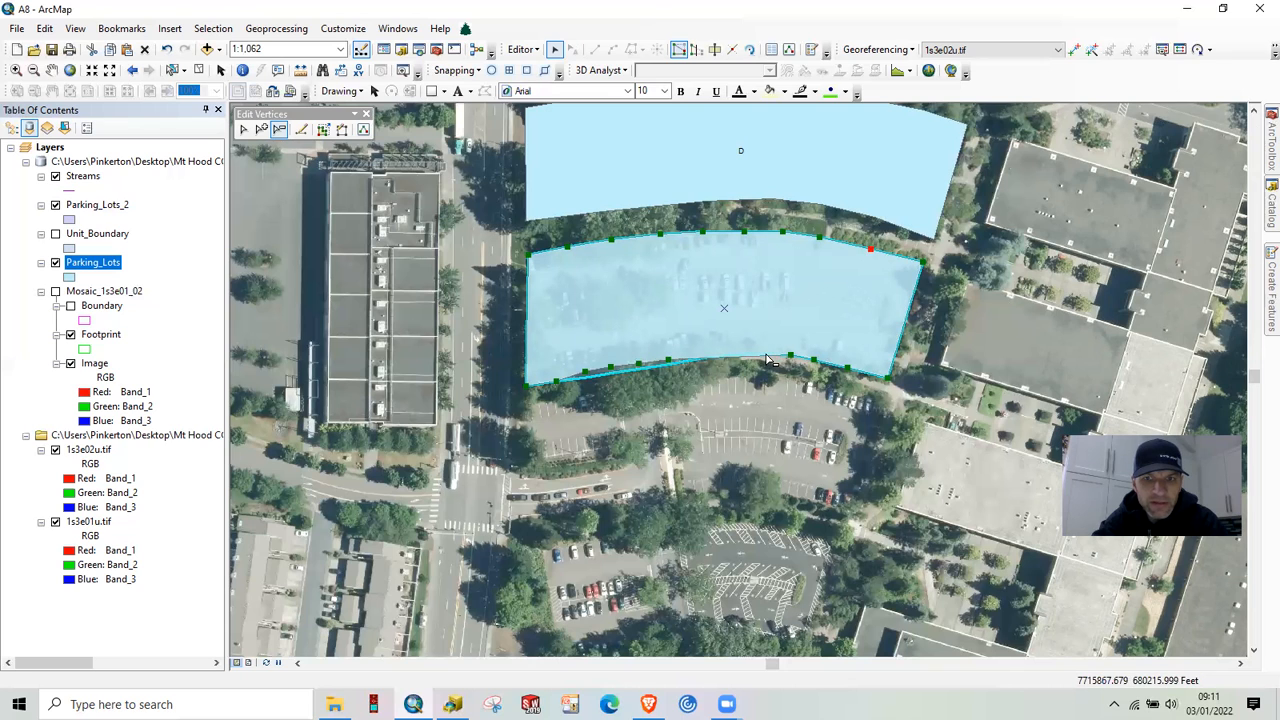
Add three evenly spaced vertices along the middle of the new polygon's southern edge
left_click(262, 133)
left_click(701, 359)
left_click(764, 356)
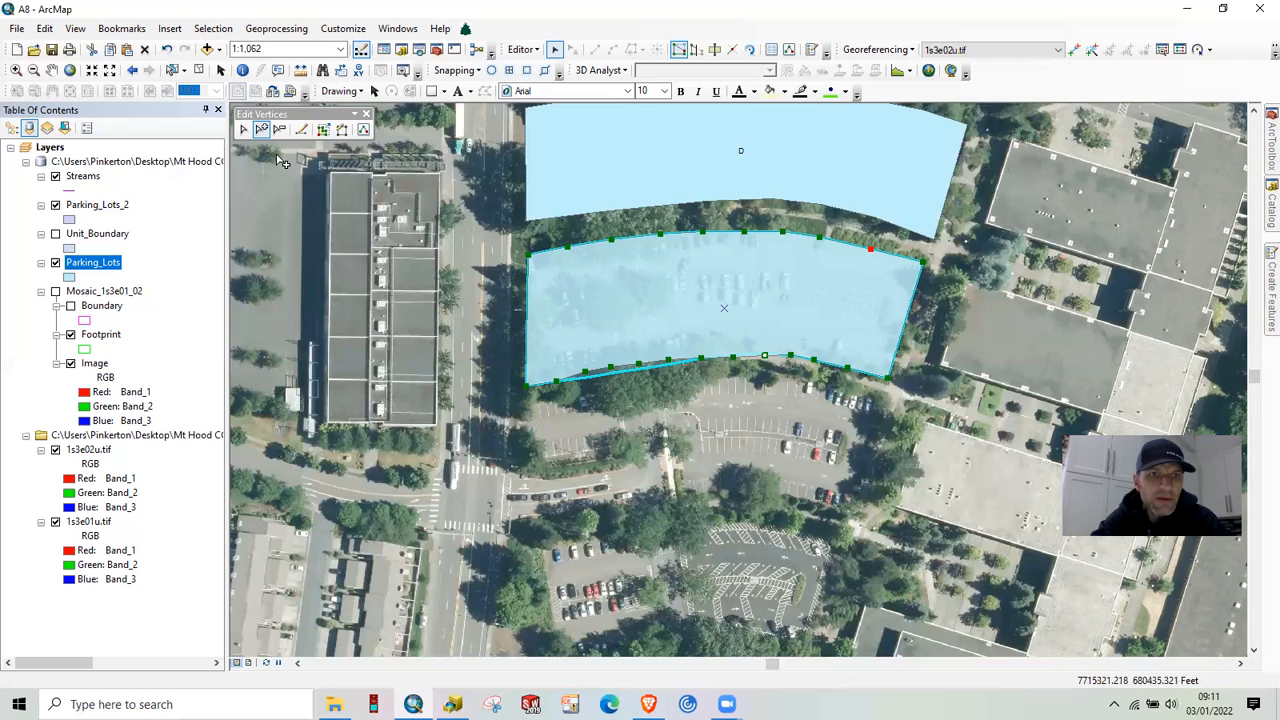
Move the southern edge's vertices slightly north, from the middle westward to the southwest corner, and save the edits
left_click(792, 356)
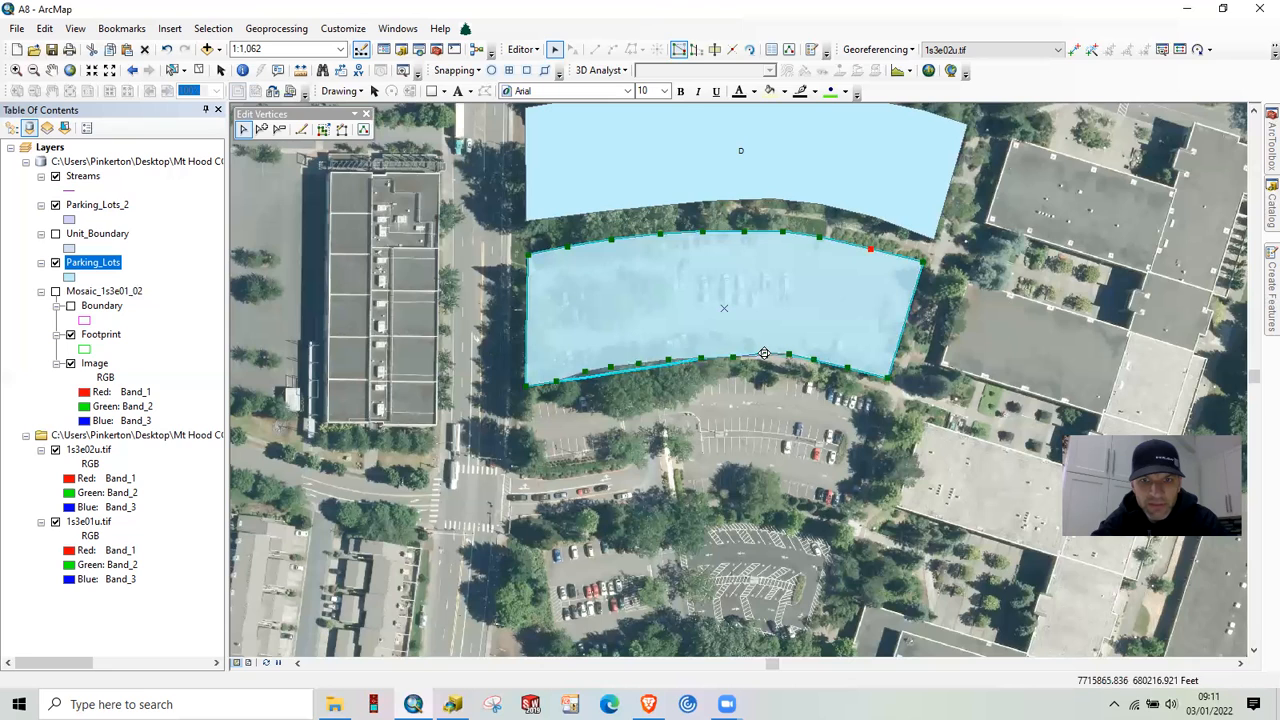
left_click(762, 353)
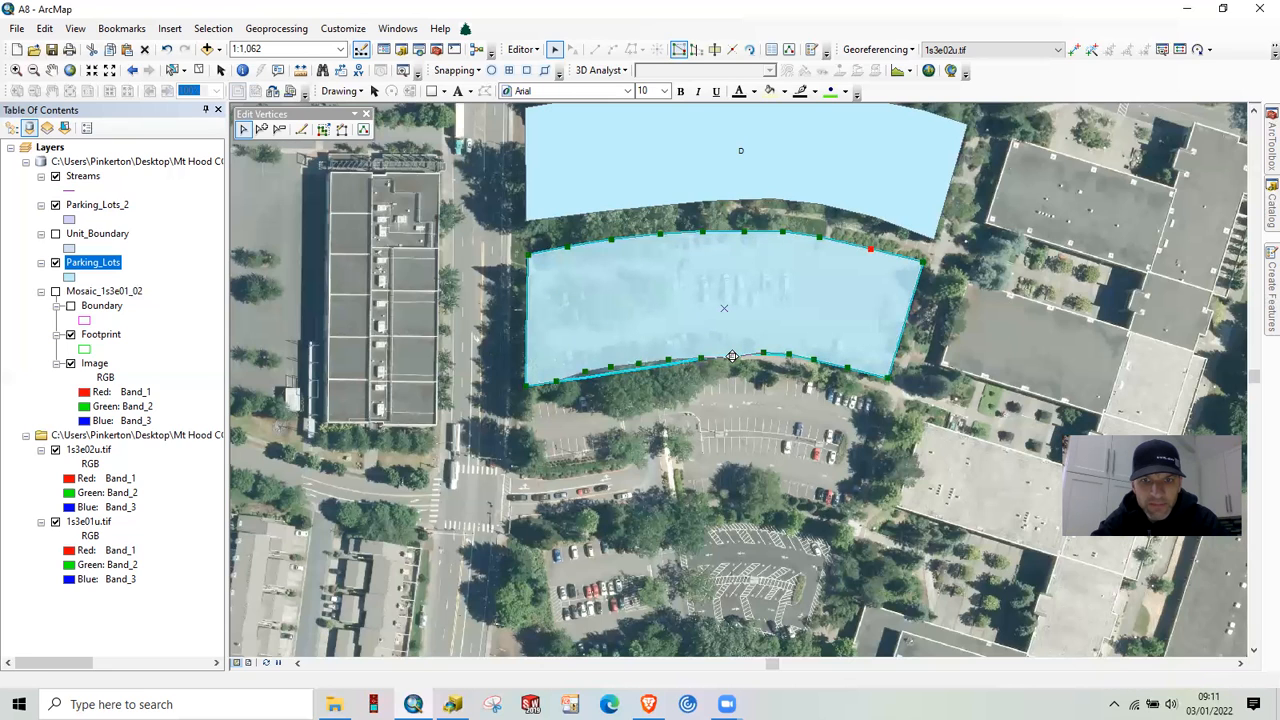
left_click(698, 356)
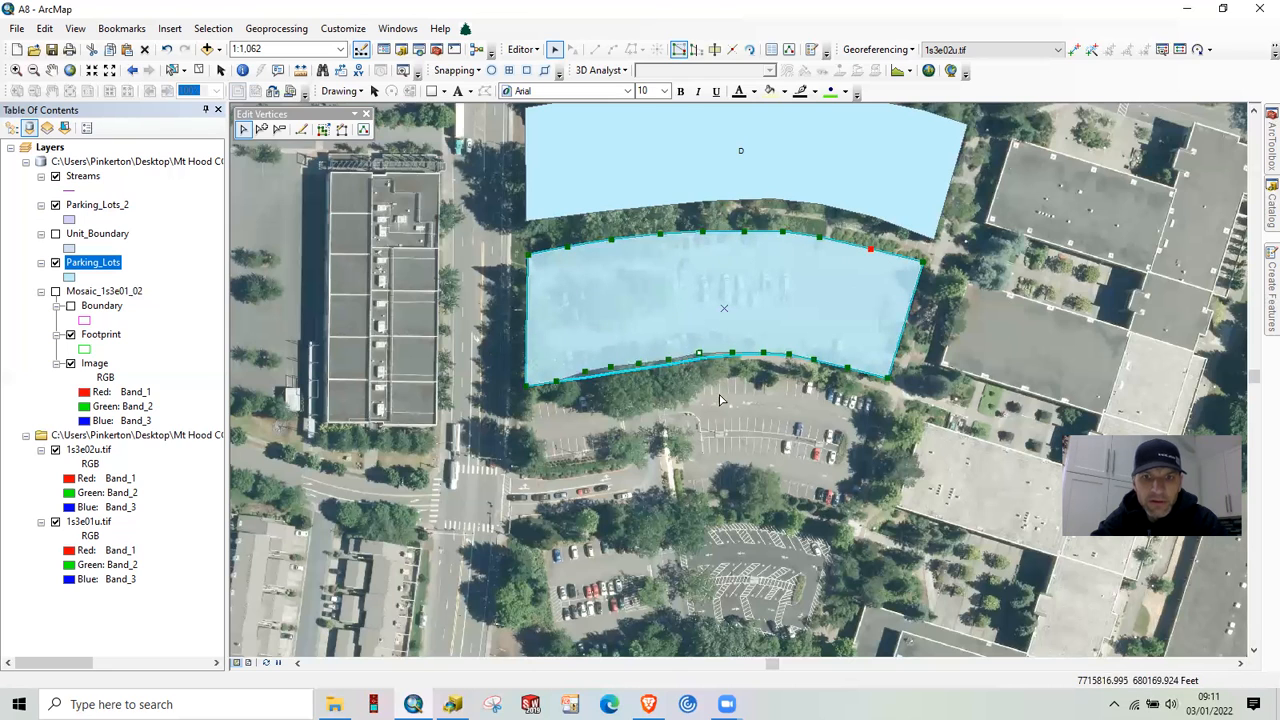
left_click(668, 360)
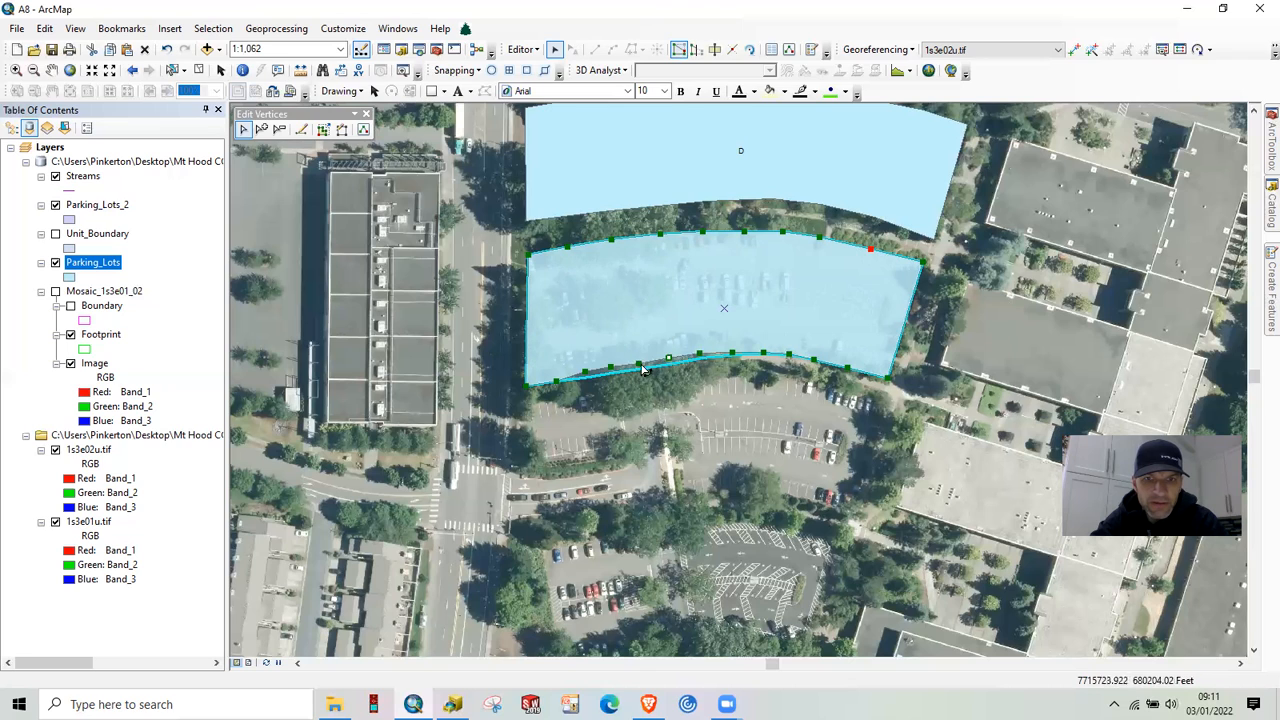
left_click(554, 378)
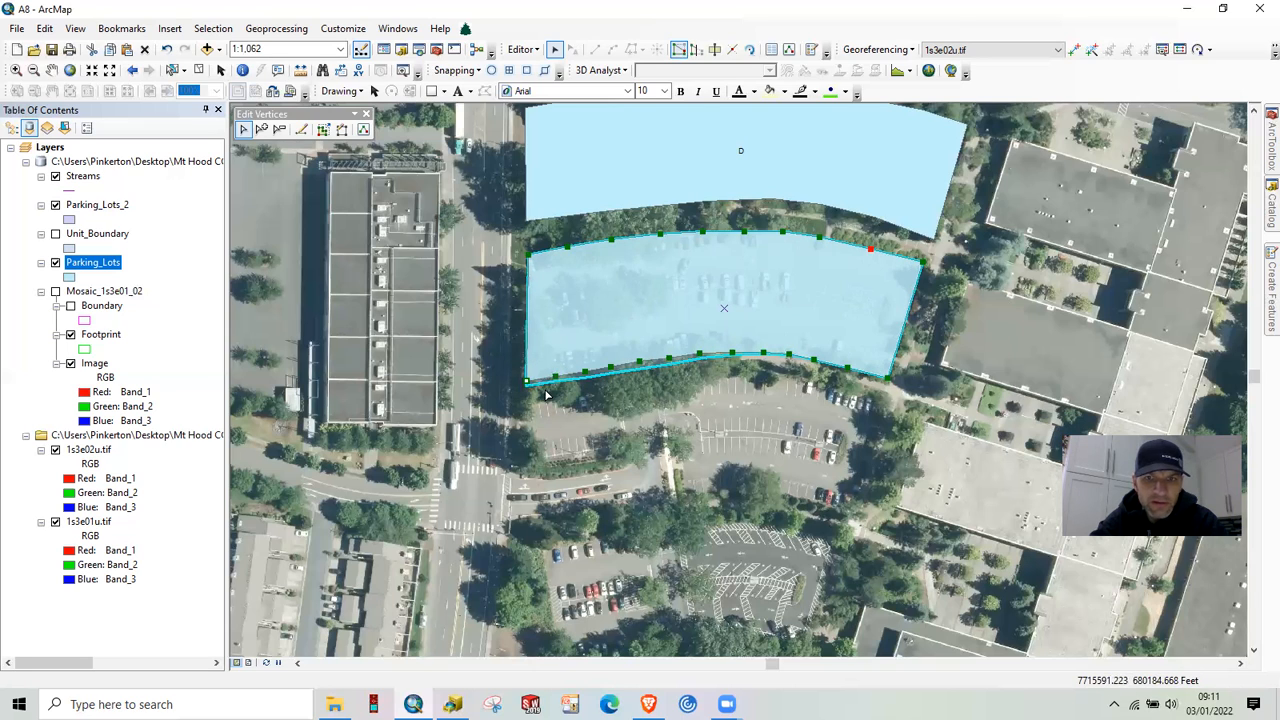
left_click(522, 49)
left_click(551, 106)
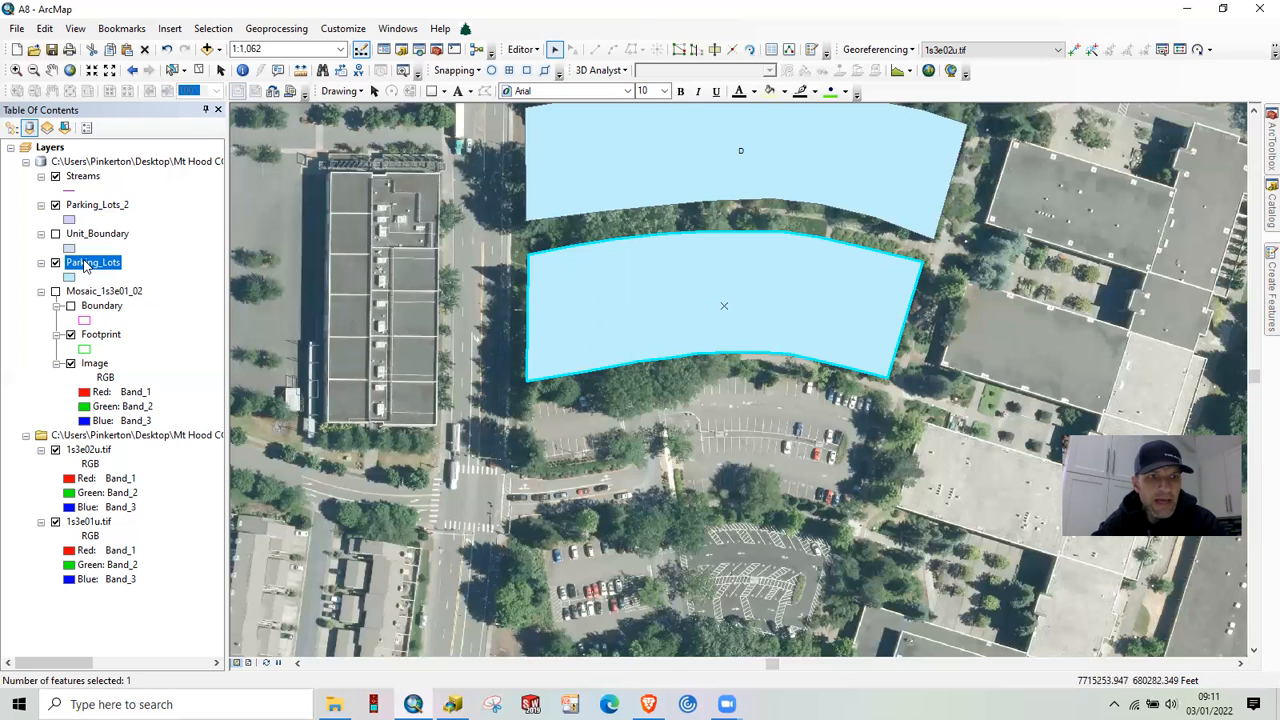
Open the Parking_Lots attribute table and set the new polygon's Lot_Letter to E
right_click(85, 263)
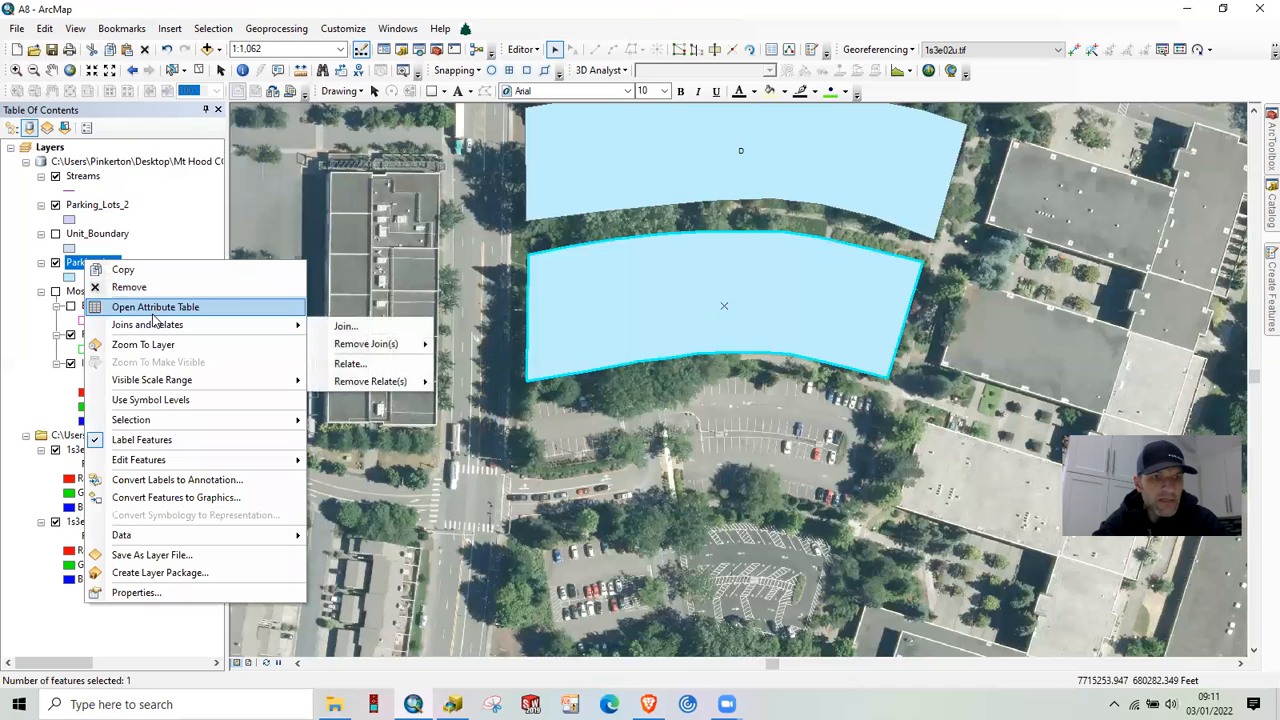
left_click(154, 312)
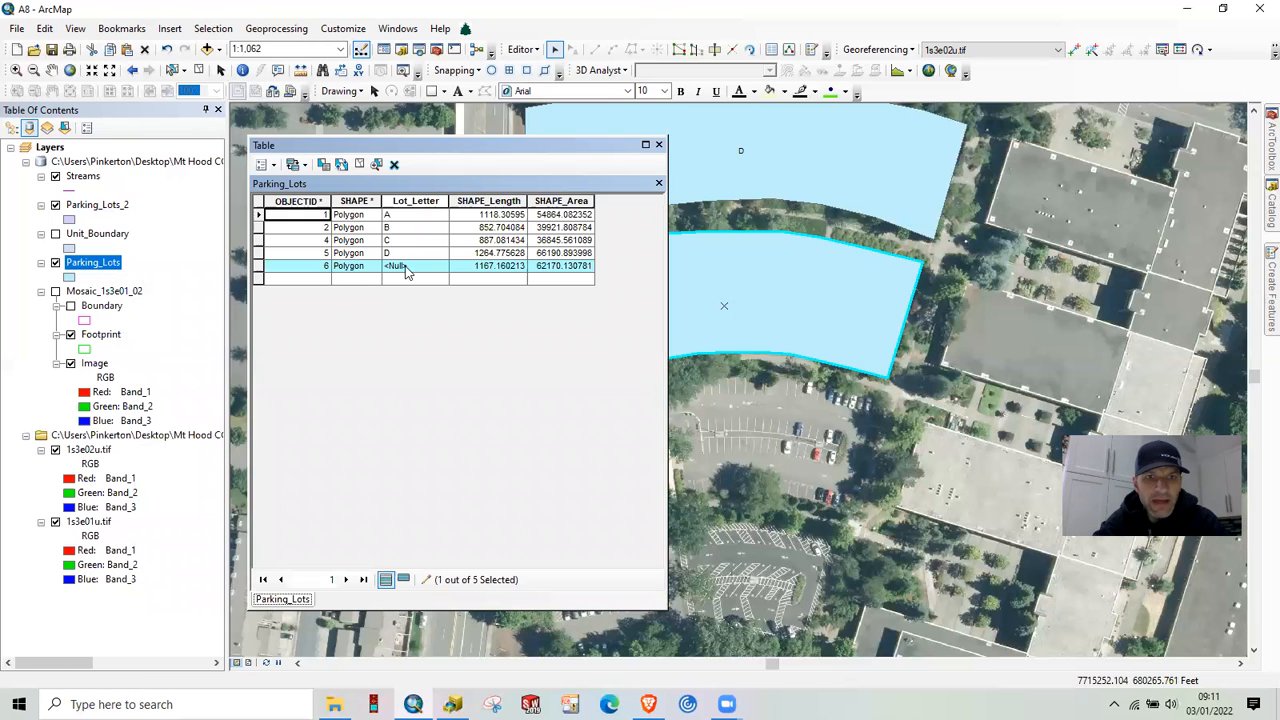
left_click(401, 268)
left_click(398, 281)
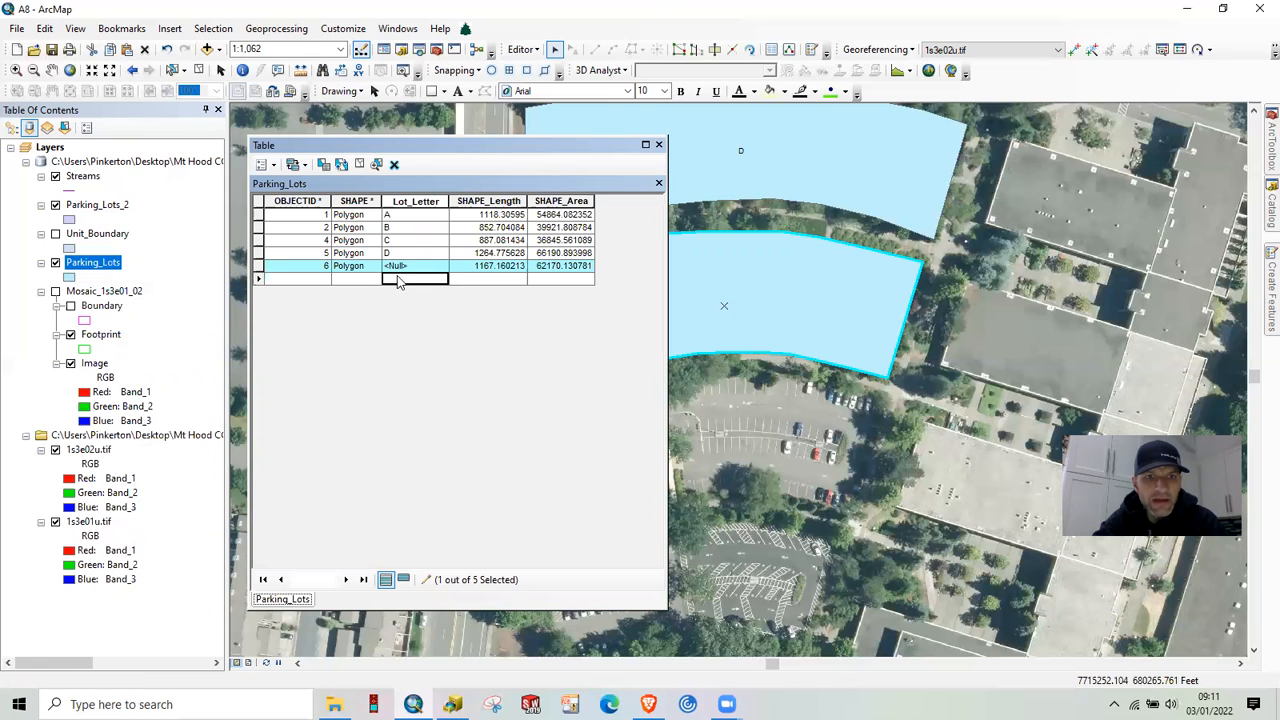
left_click(401, 267)
type("E")
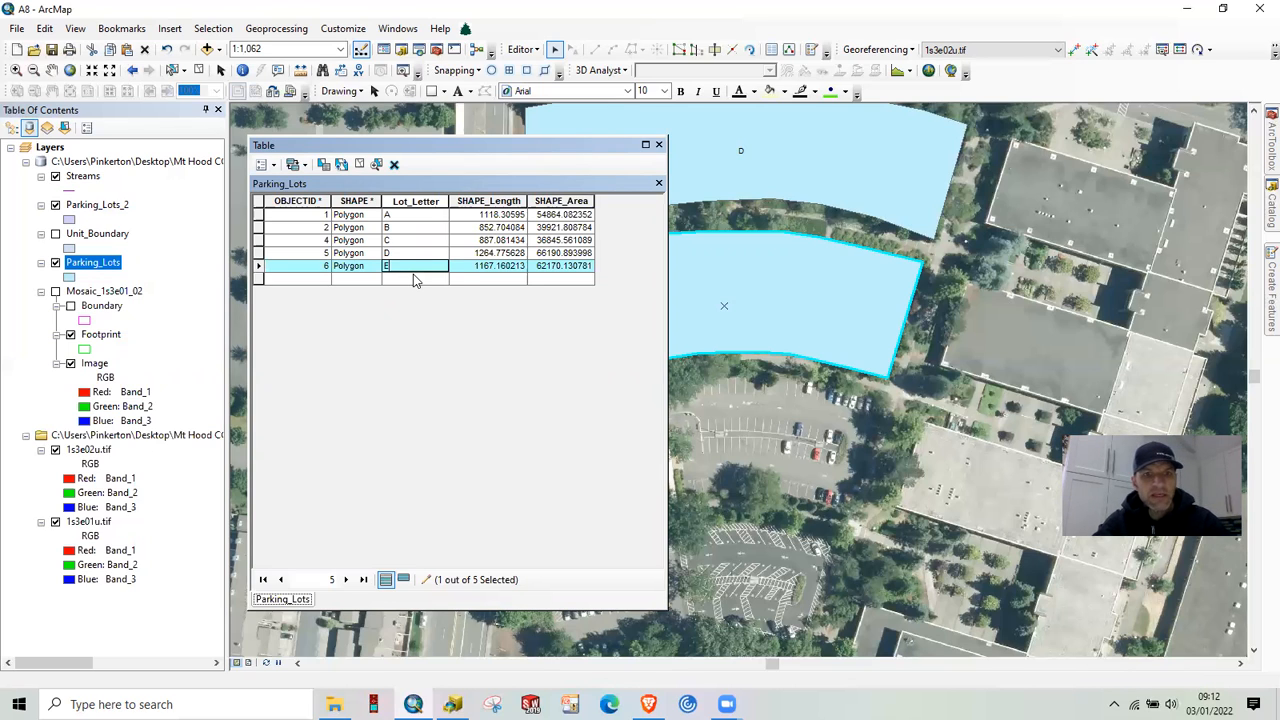
left_click(410, 284)
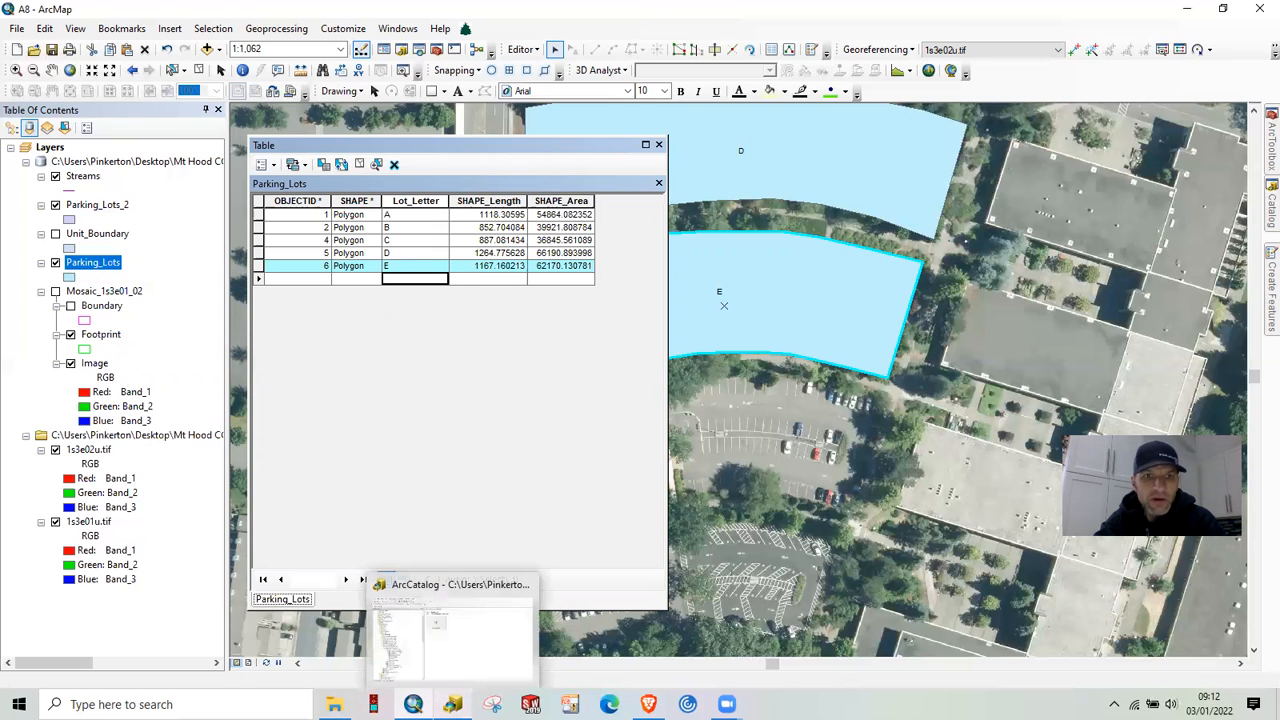
Stop the edit session on Parking_Lots and save the edits
left_click(518, 48)
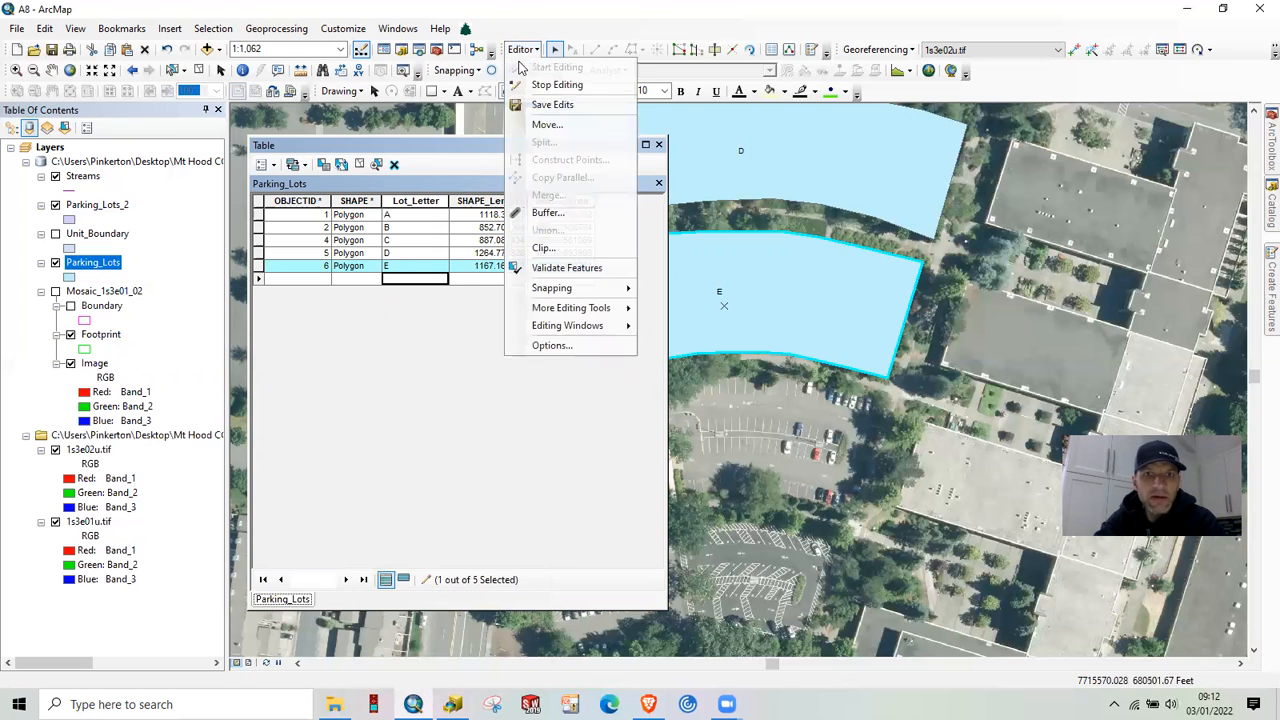
left_click(527, 90)
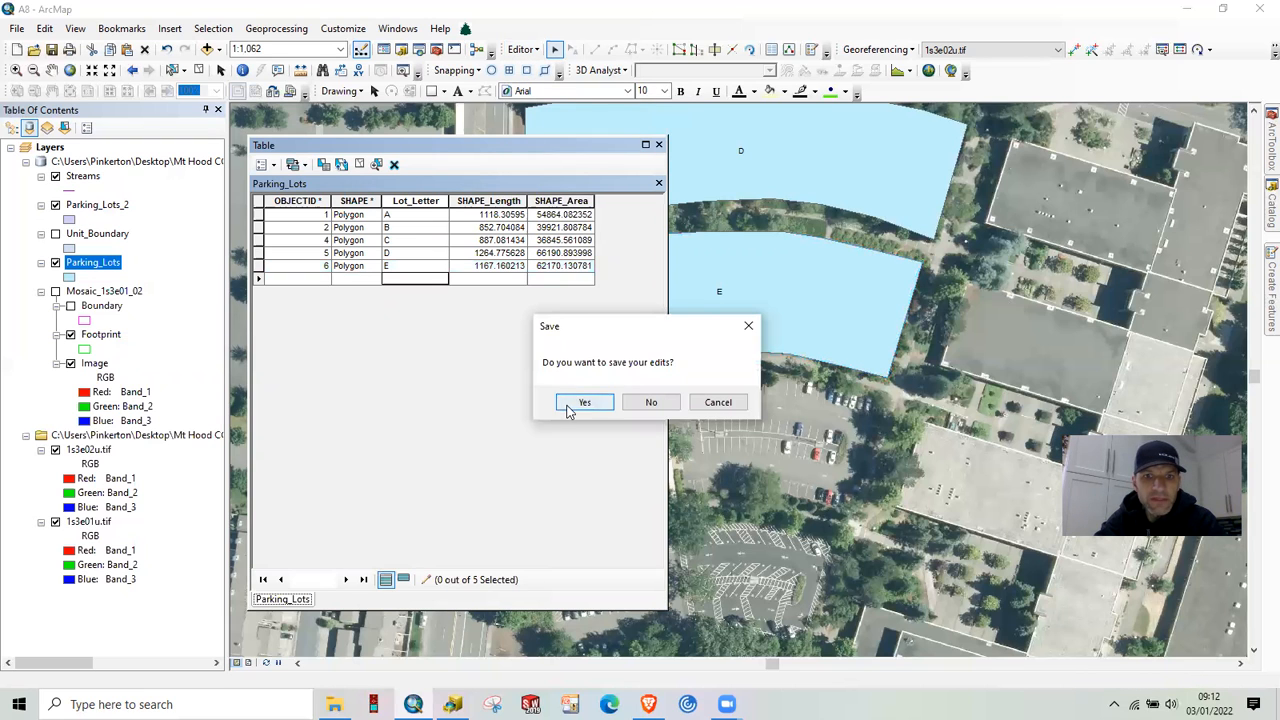
left_click(566, 405)
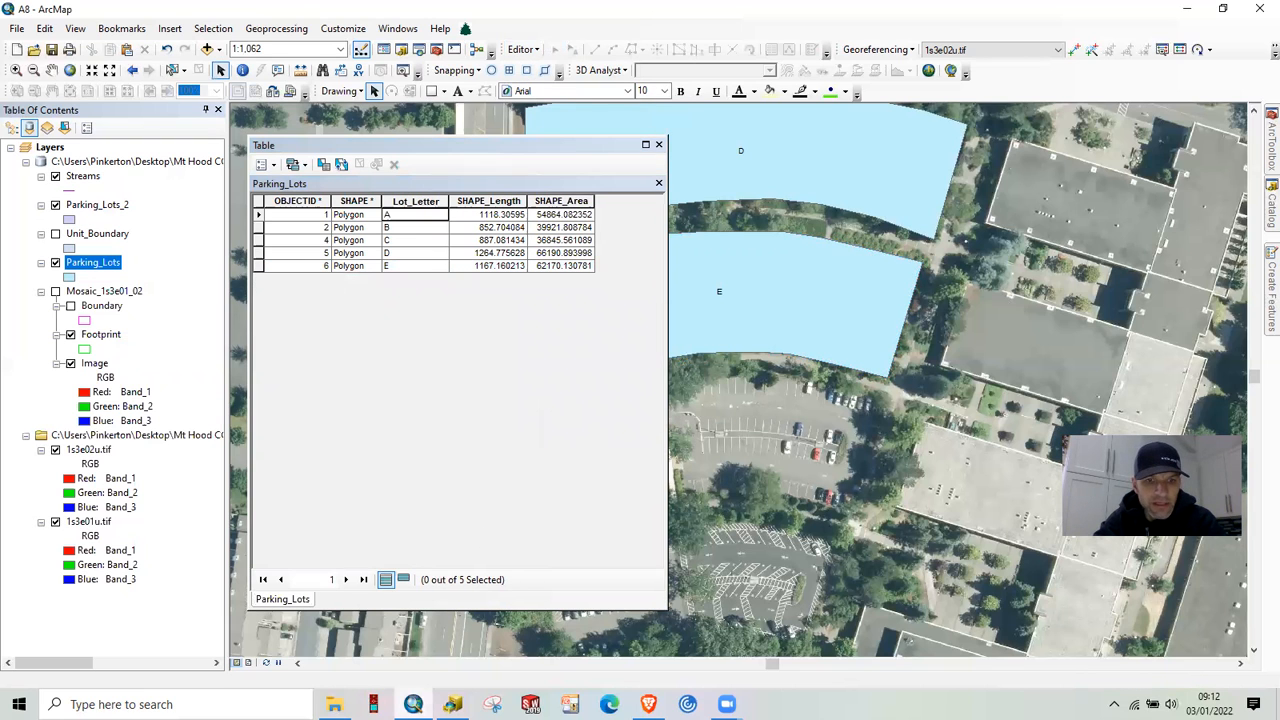
Switch to ArcCatalog and open the domain list in the MHCC_Ownership geodatabase's properties
left_click(453, 704)
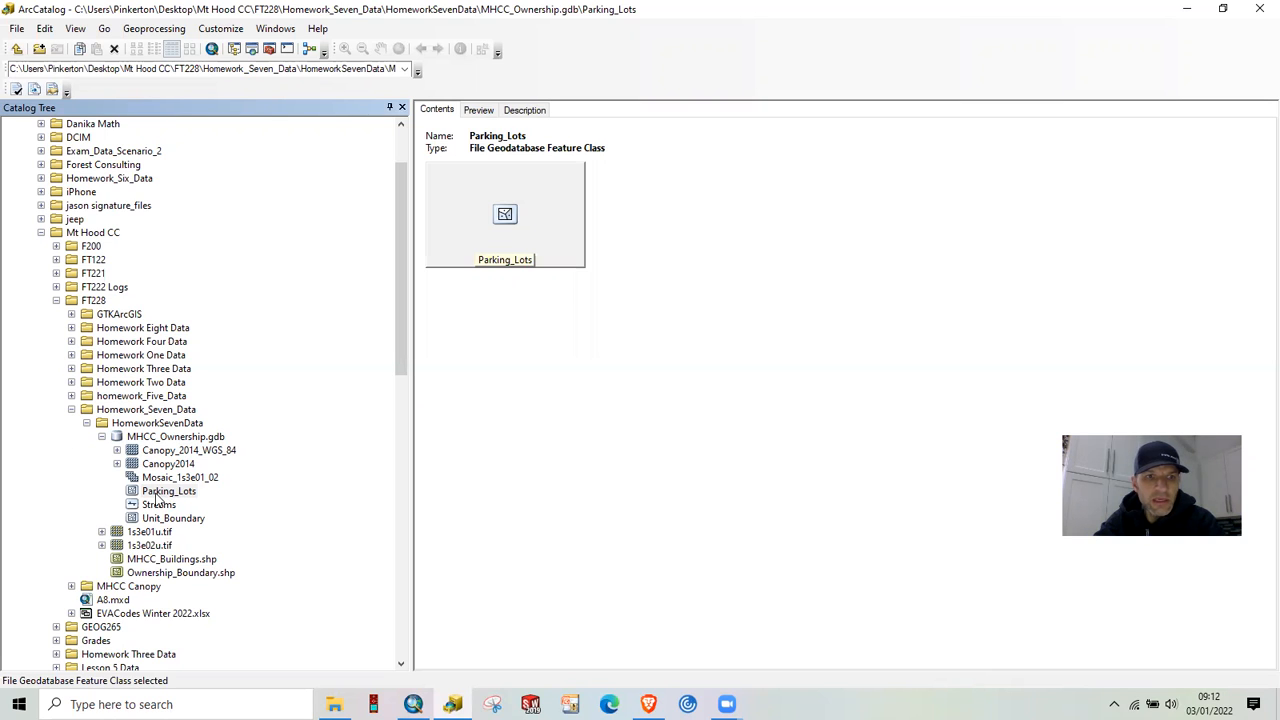
right_click(163, 438)
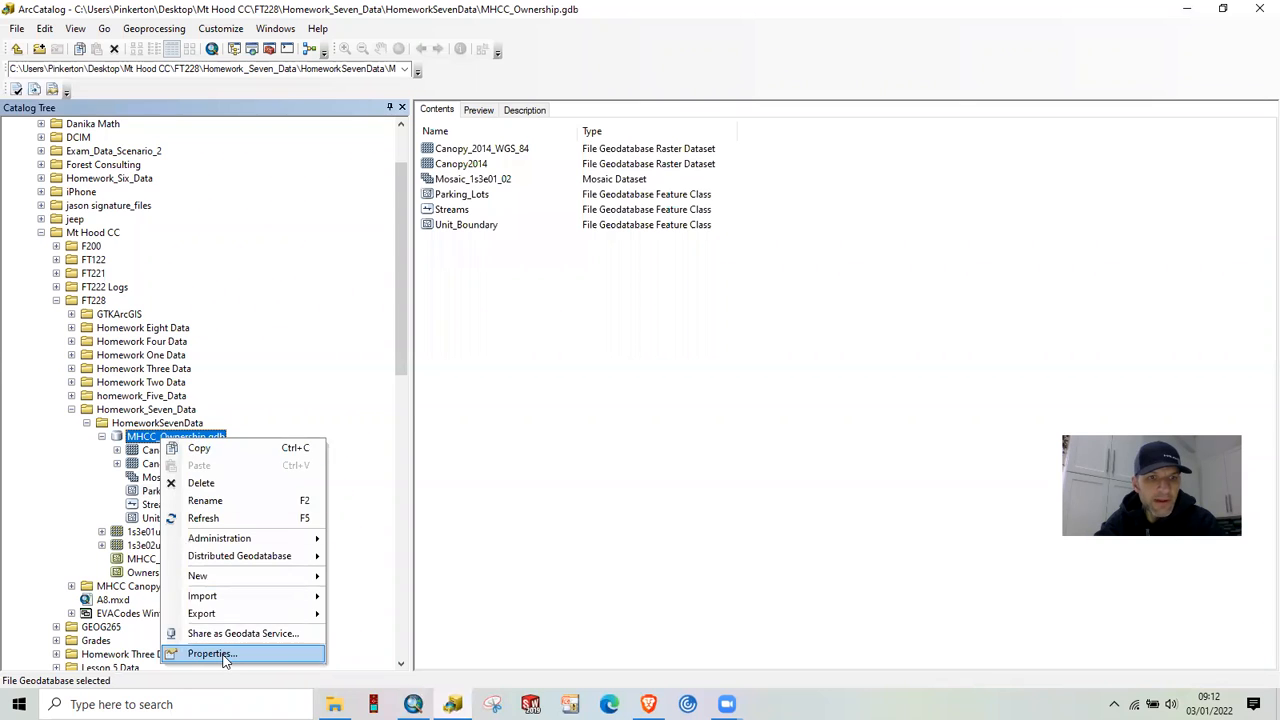
left_click(222, 654)
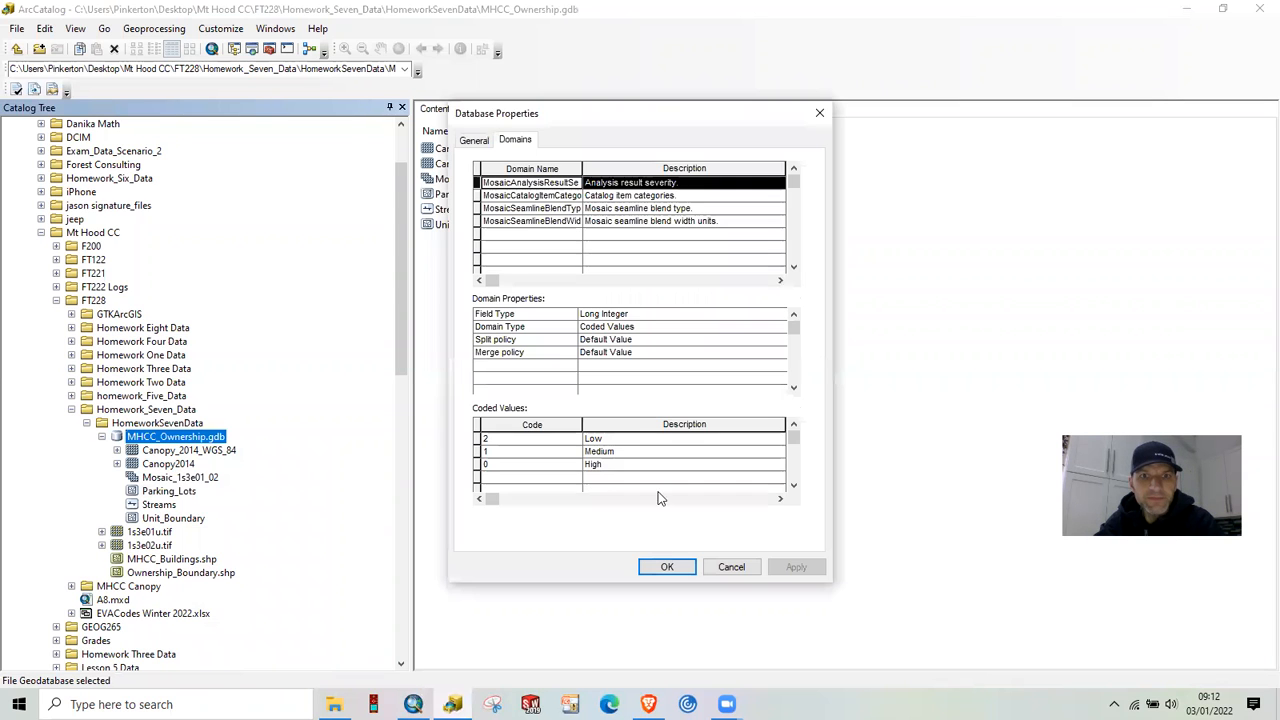
left_click(472, 142)
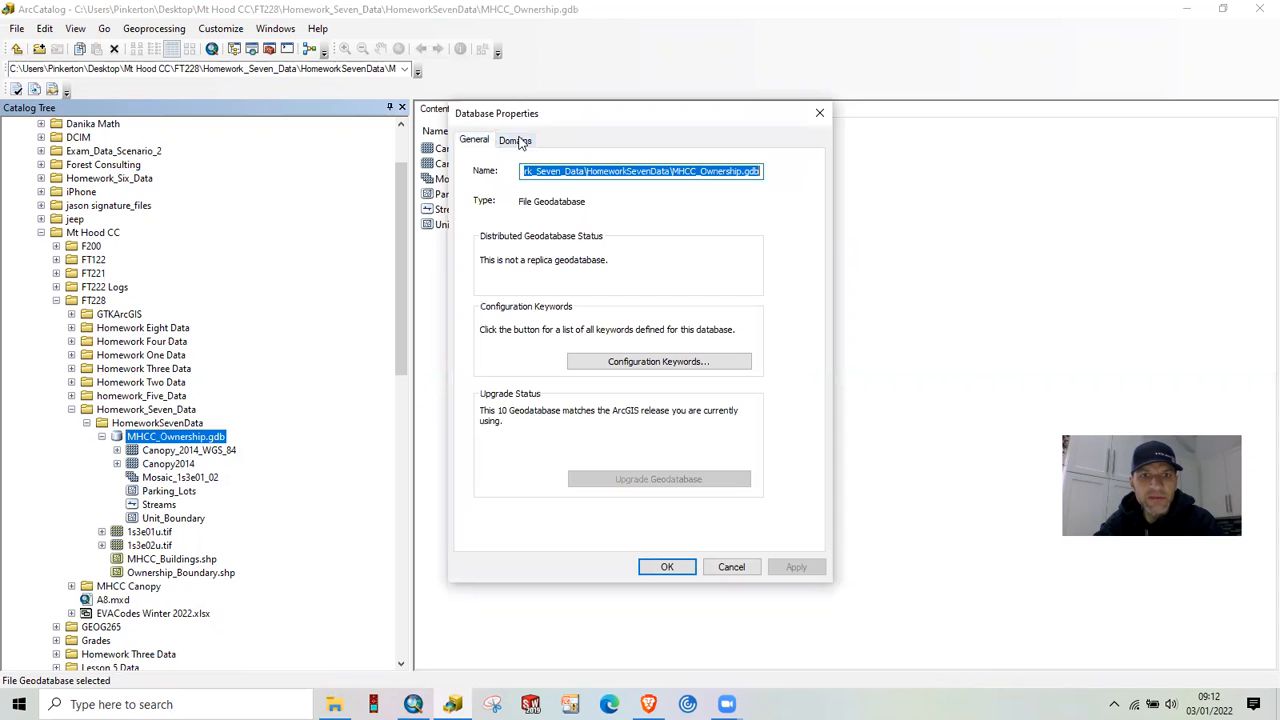
left_click(515, 141)
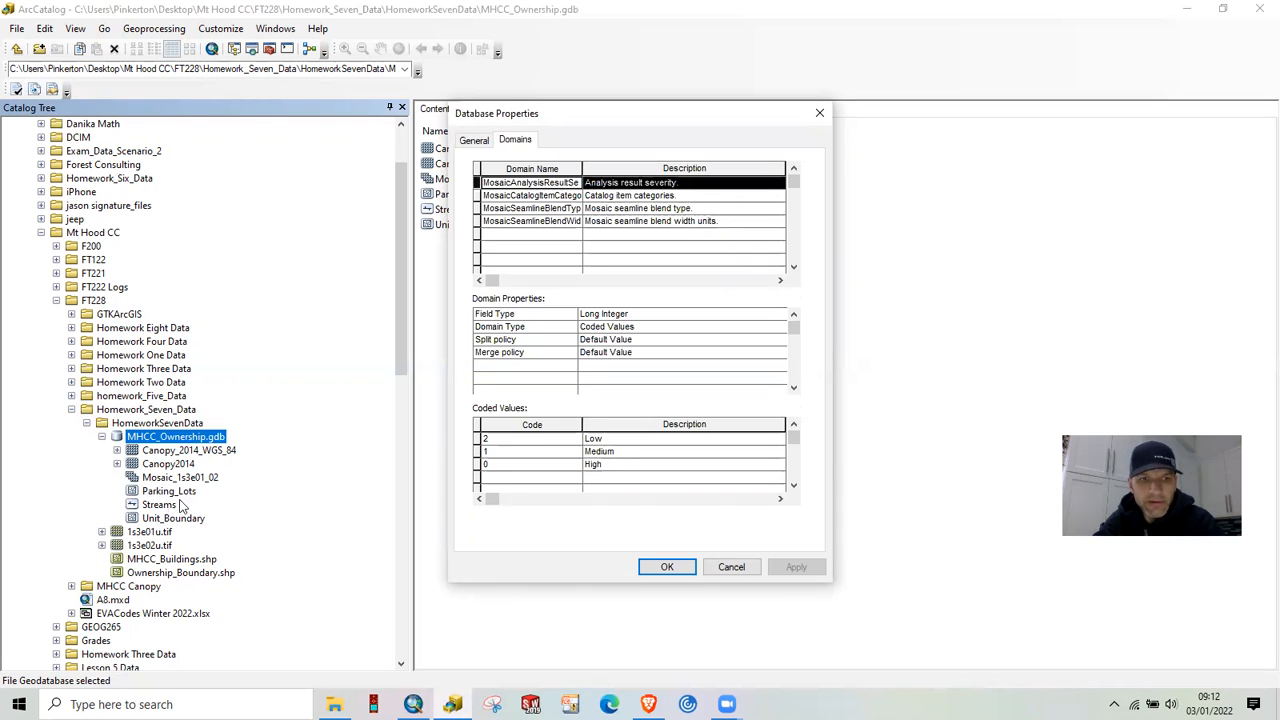
Add a domain named ParkingLots with the description MHCC Parking Lots and the field type Text
left_click(502, 237)
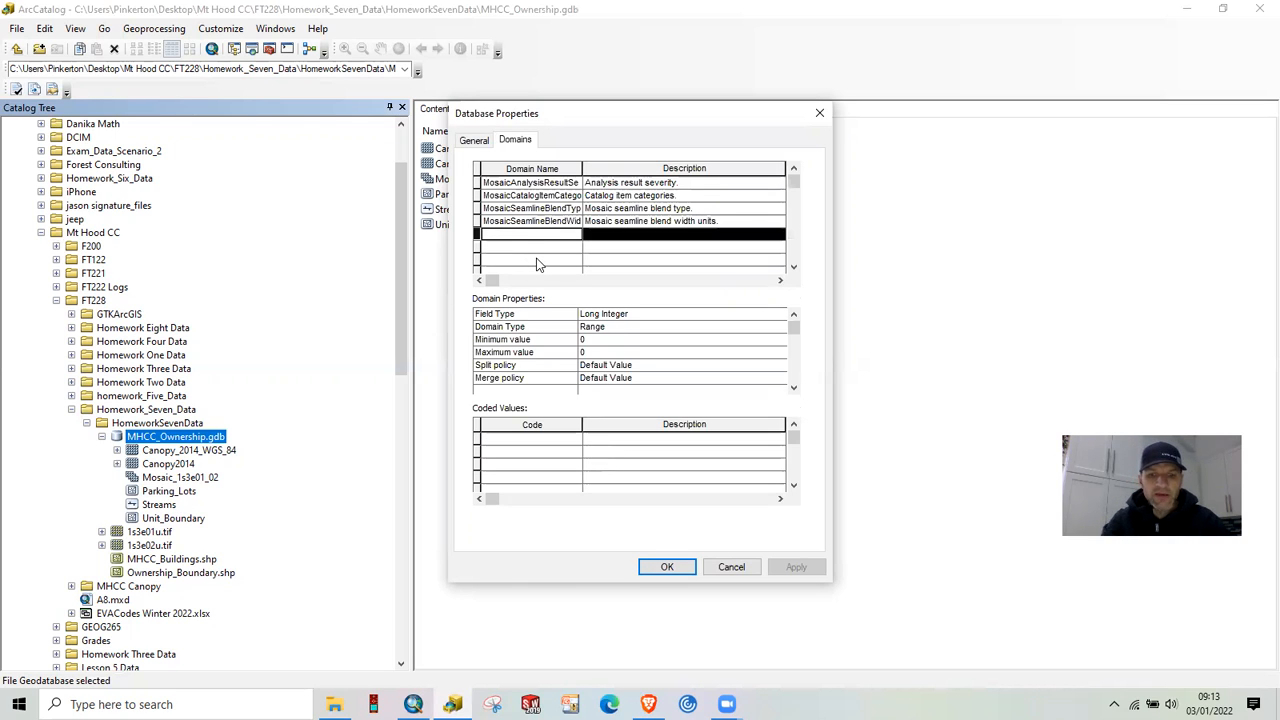
type("ParkingLots")
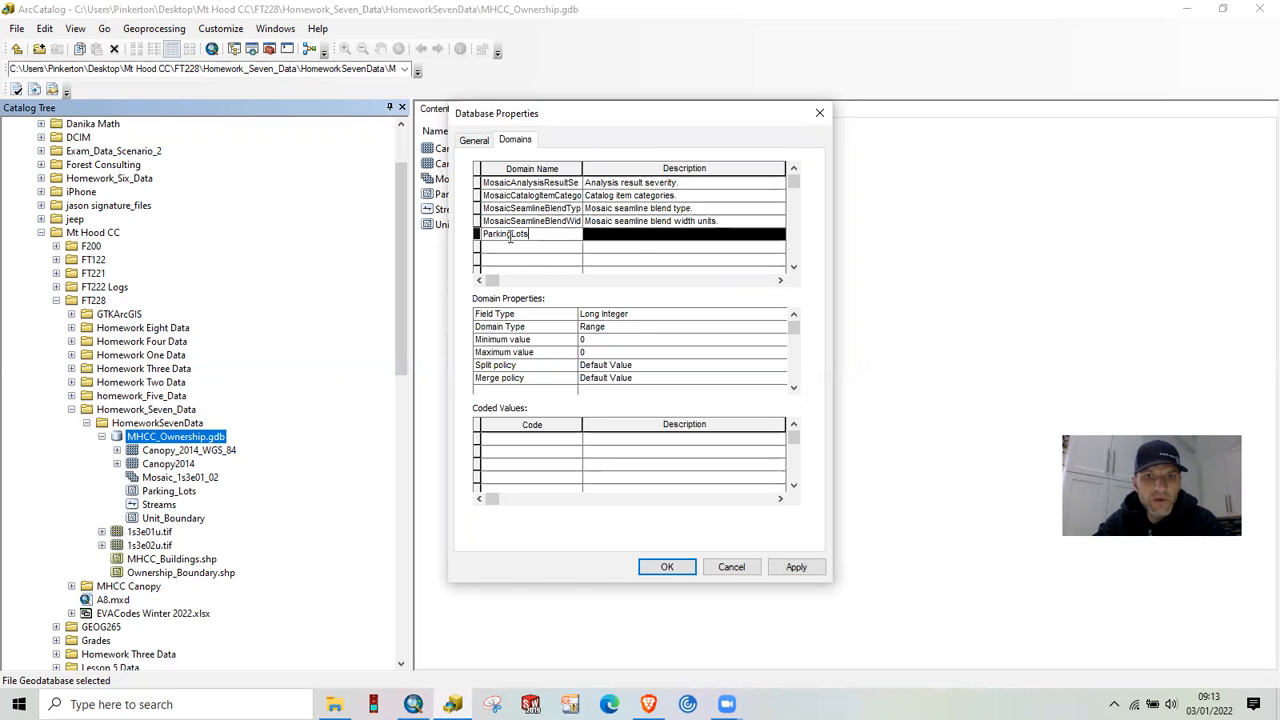
left_click(618, 236)
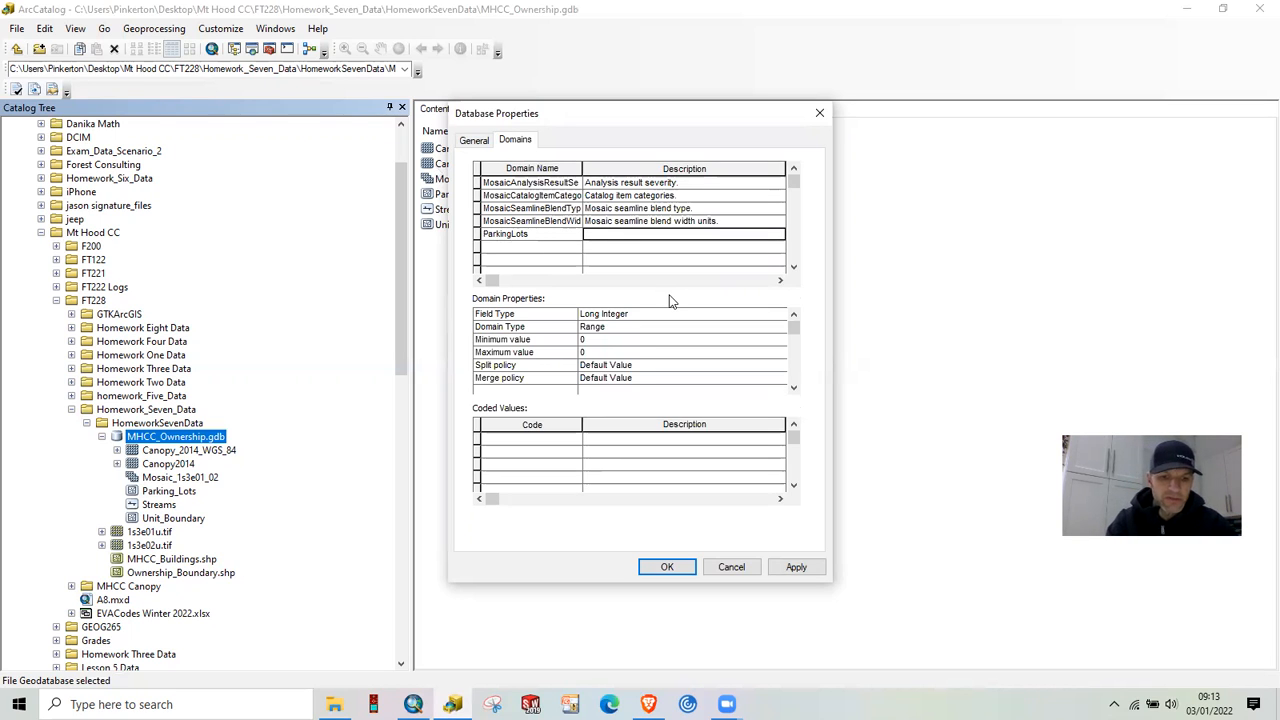
type("MHCC Parking Lots")
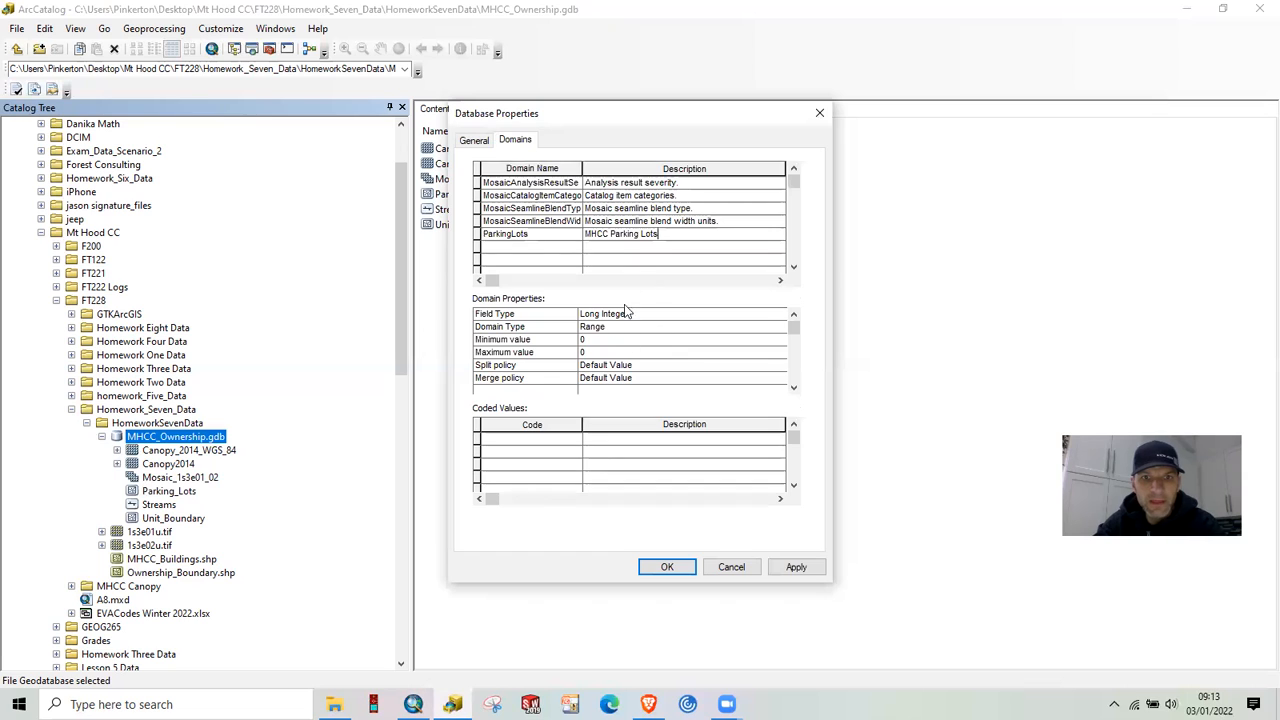
left_click(477, 234)
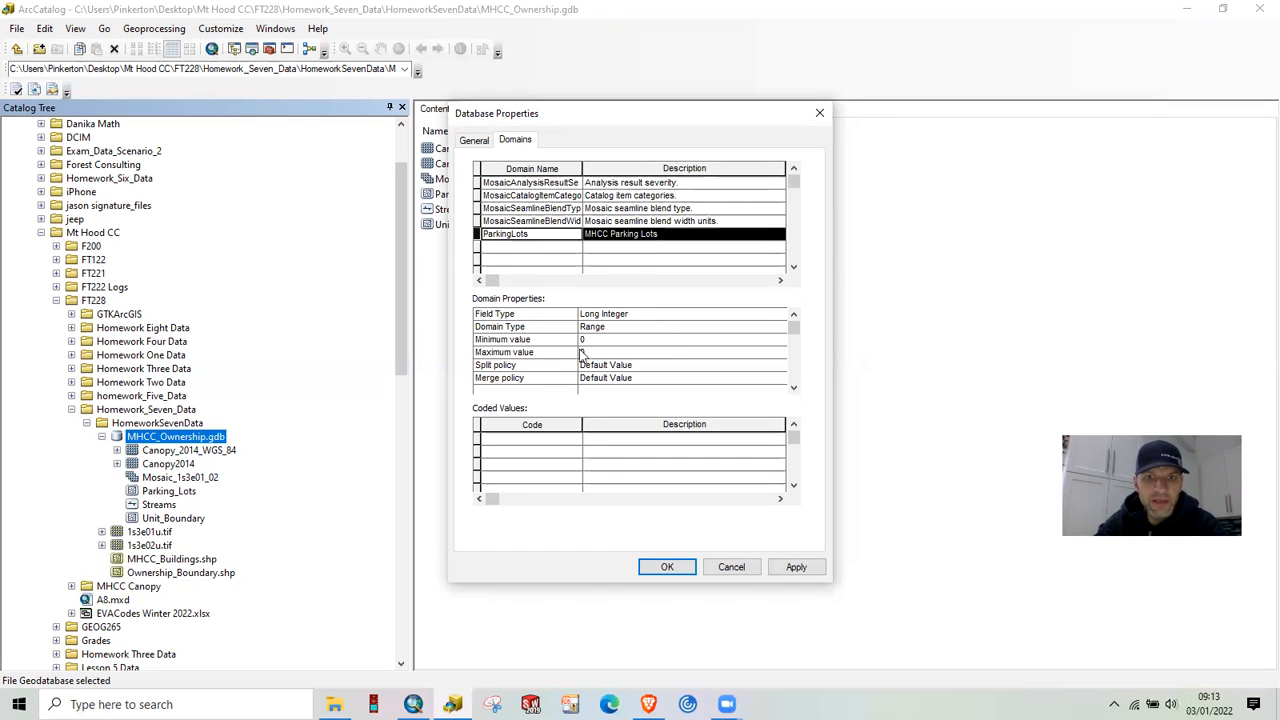
left_click(645, 317)
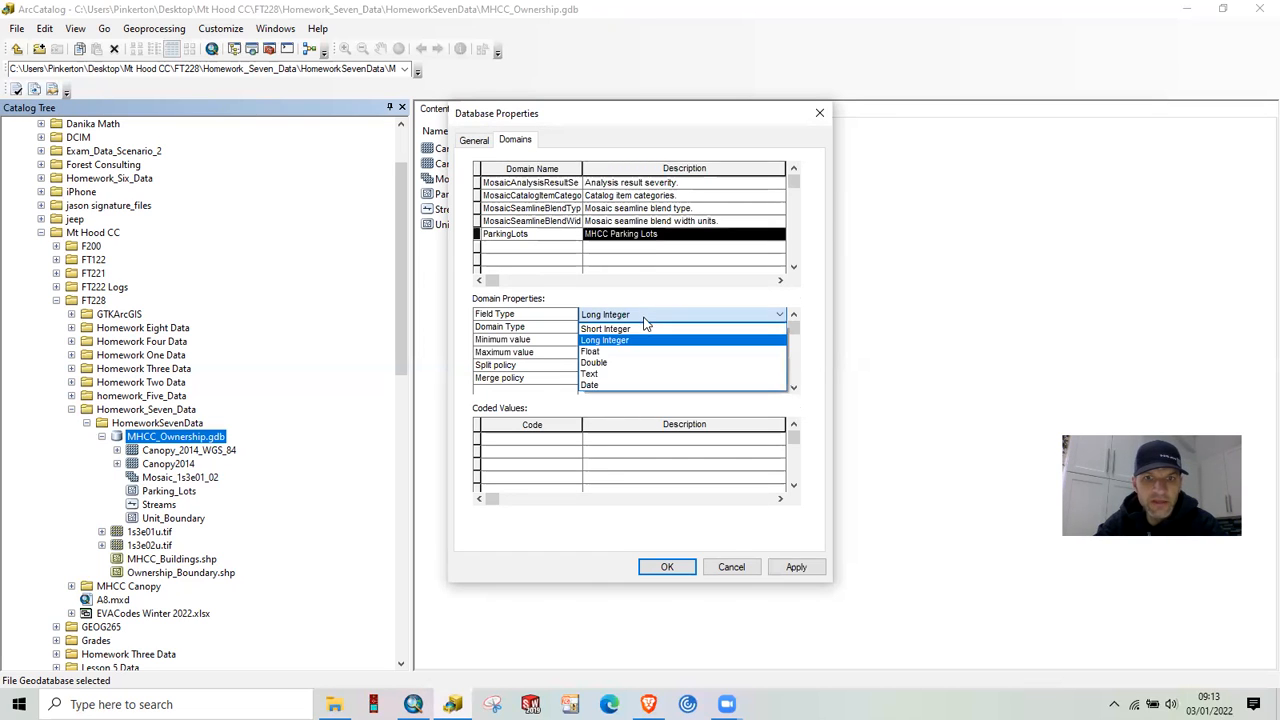
left_click(610, 378)
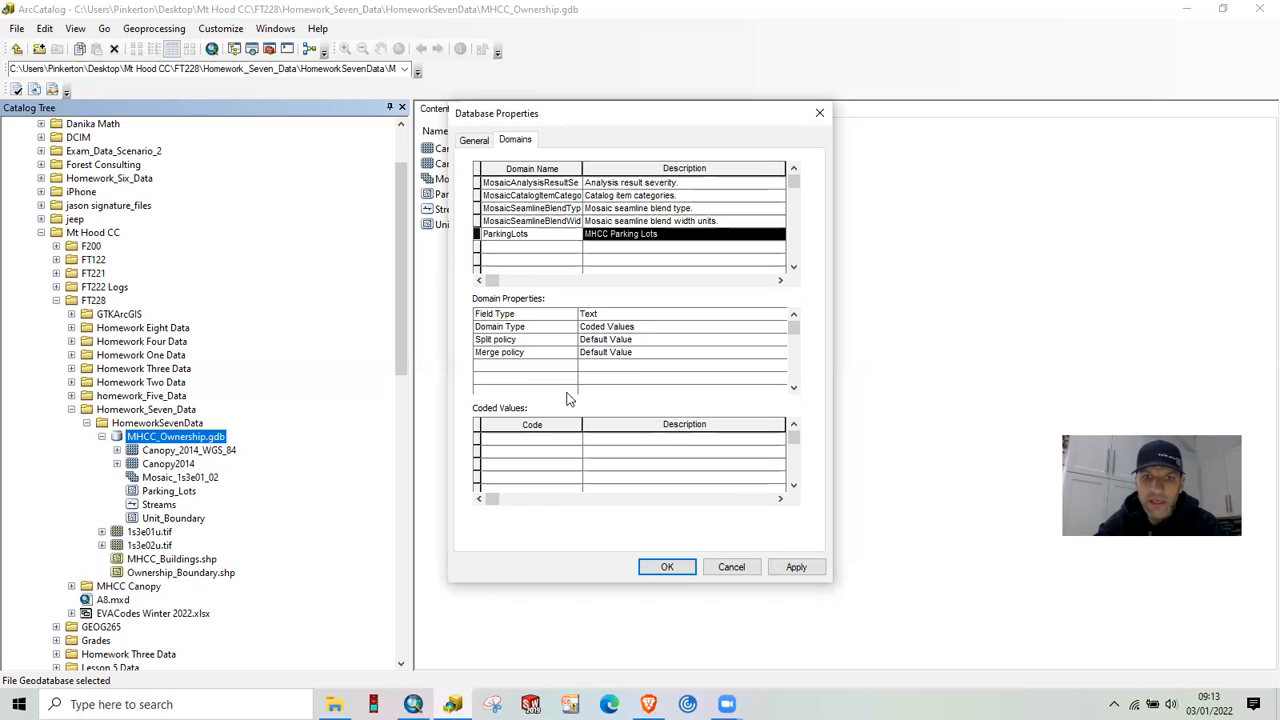
Enter the coded values A, B, C and D for the ParkingLots domain
left_click(513, 443)
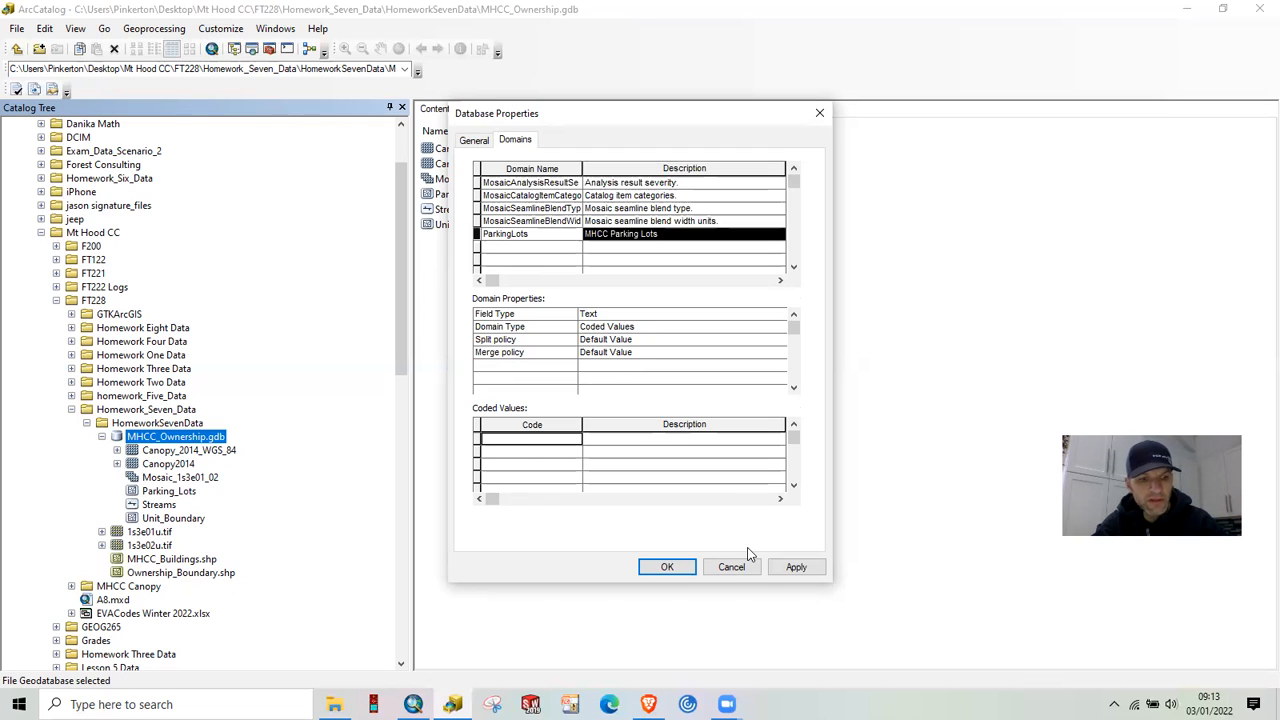
type("A")
key("Return")
type("B")
key("Return")
type("C")
key("Return")
type("D")
key("Return")
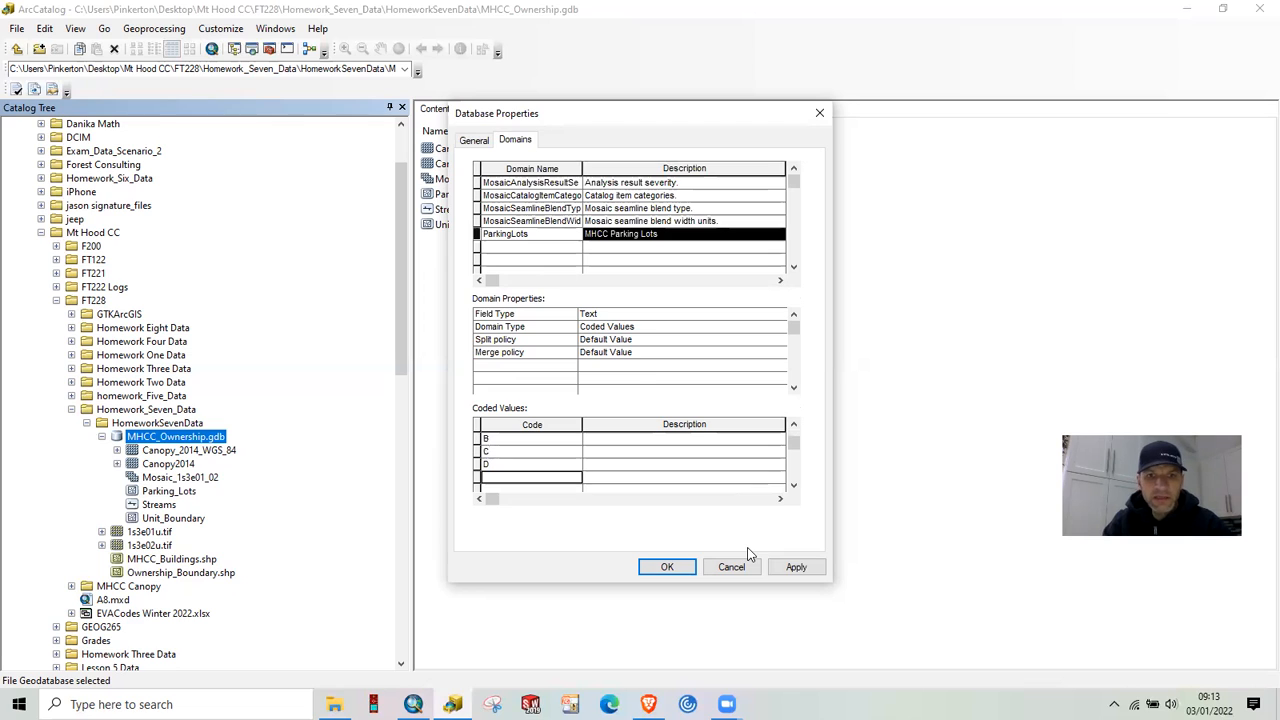
Describe coded value A of the ParkingLots domain as Parking Lot A
scroll(610, 450, "up", 1)
left_click(607, 440)
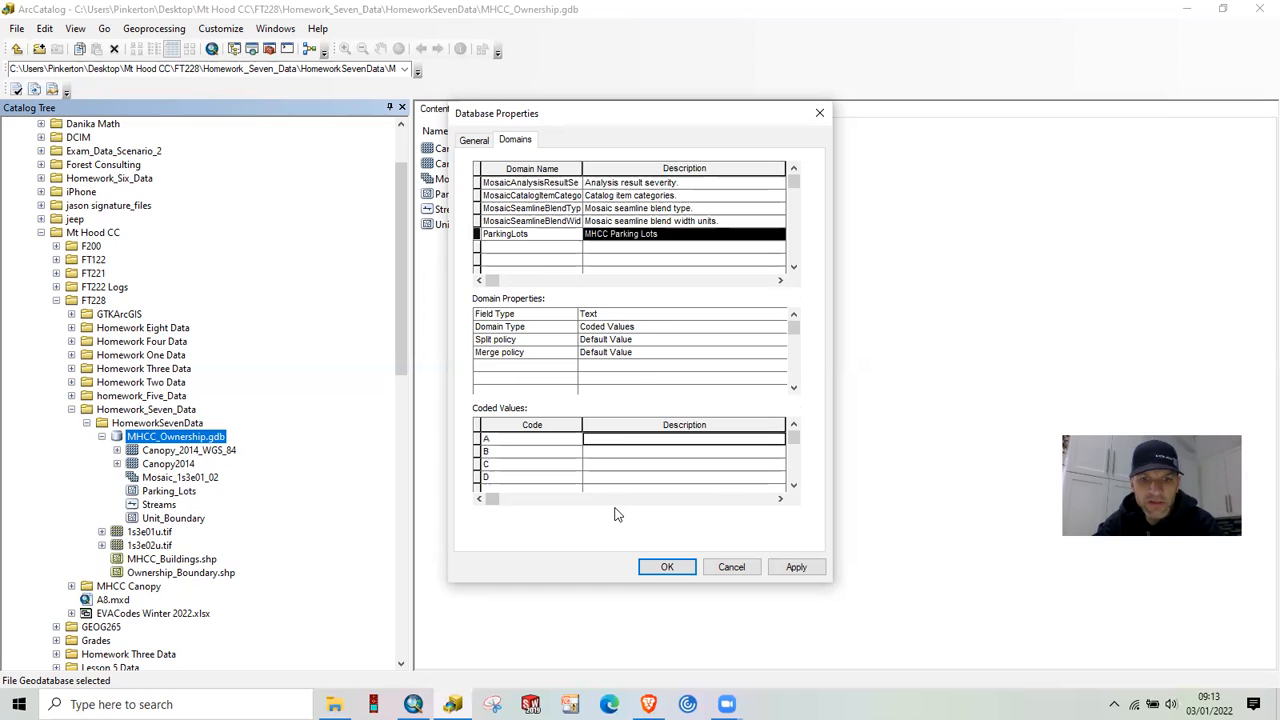
type("pARKING lOT a")
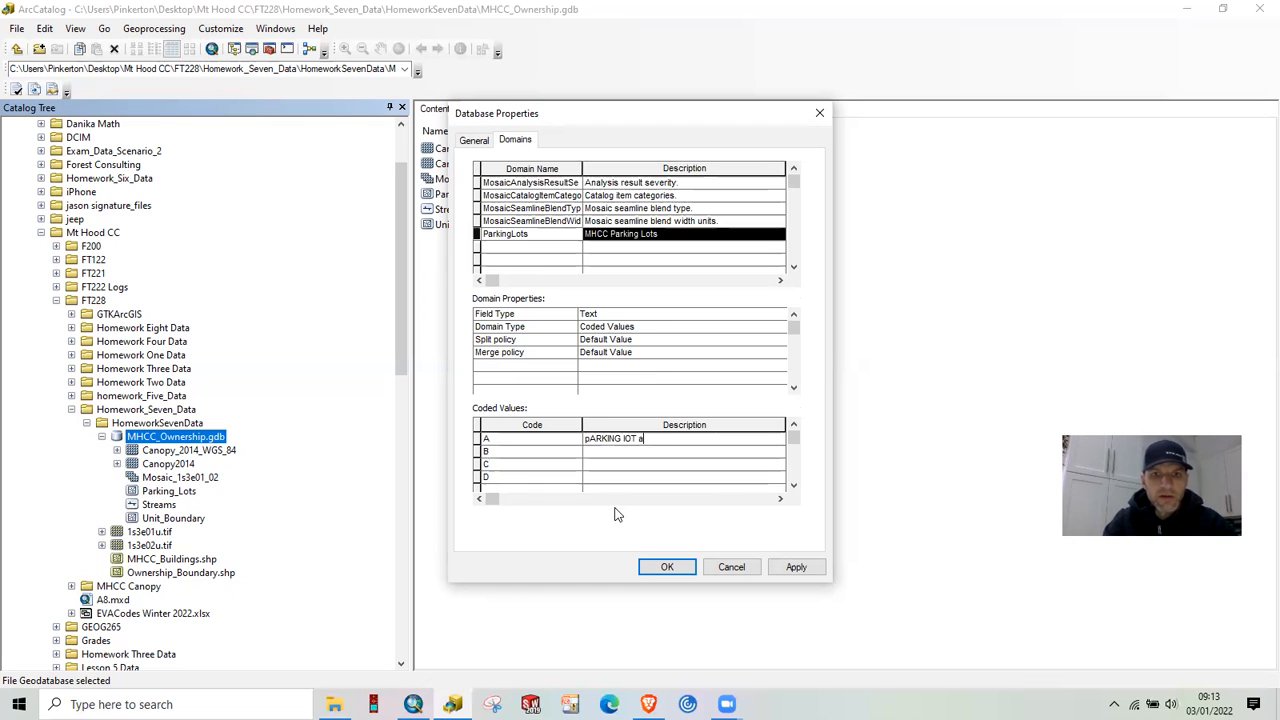
key("BackSpace")
key("BackSpace")
key("BackSpace")
key("BackSpace")
key("BackSpace")
key("BackSpace")
key("BackSpace")
key("BackSpace")
key("BackSpace")
key("BackSpace")
key("BackSpace")
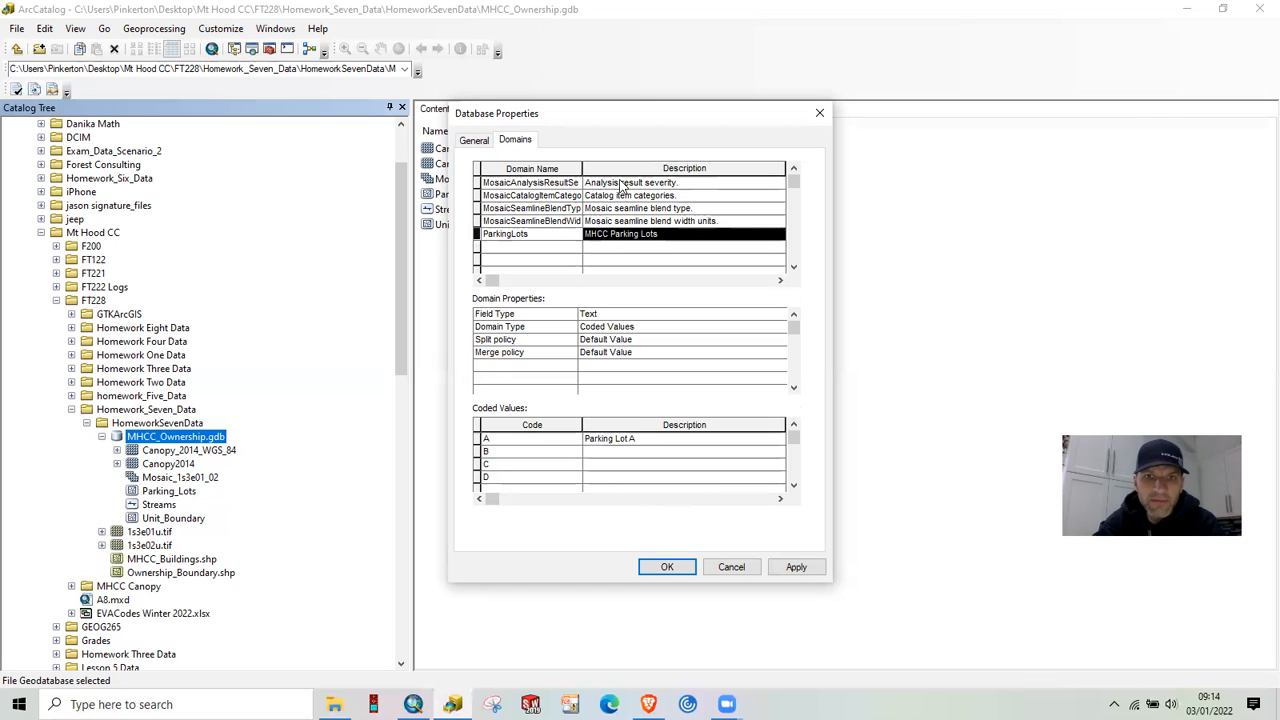
Review the coded values of the mosaic seamline and catalog item domains, and apply the geodatabase's domain settings
left_click(477, 220)
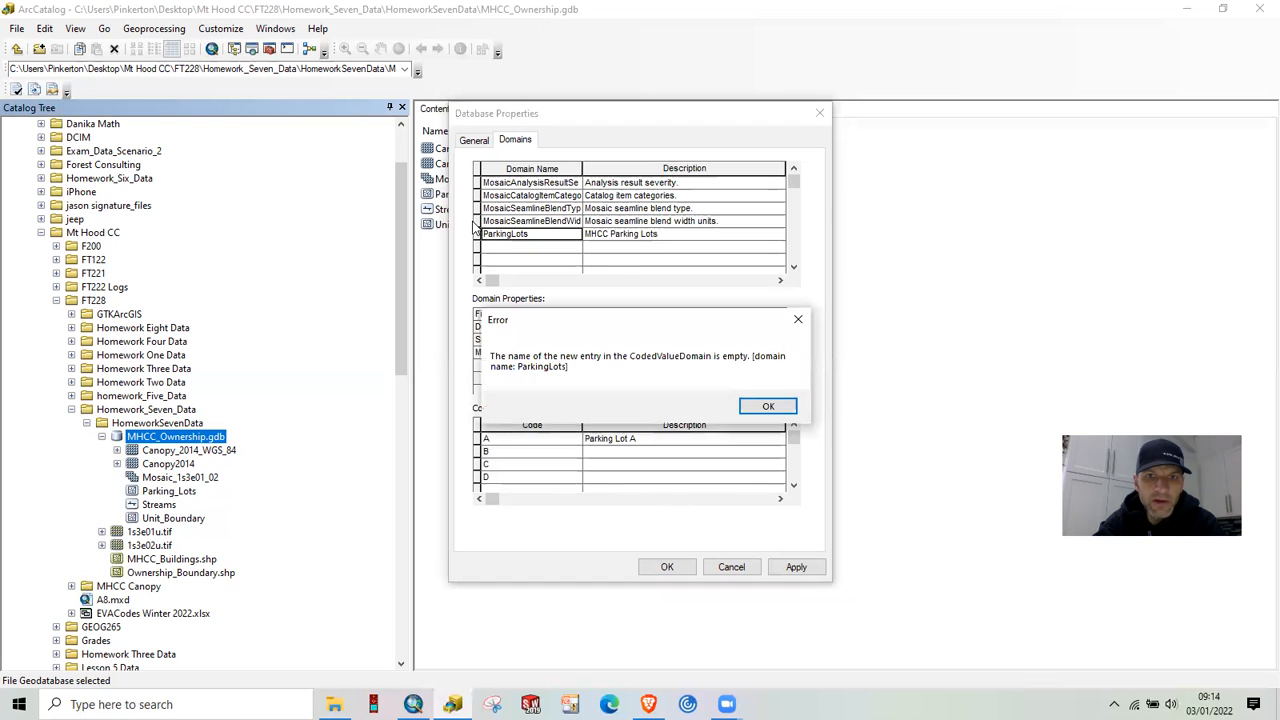
left_click(768, 405)
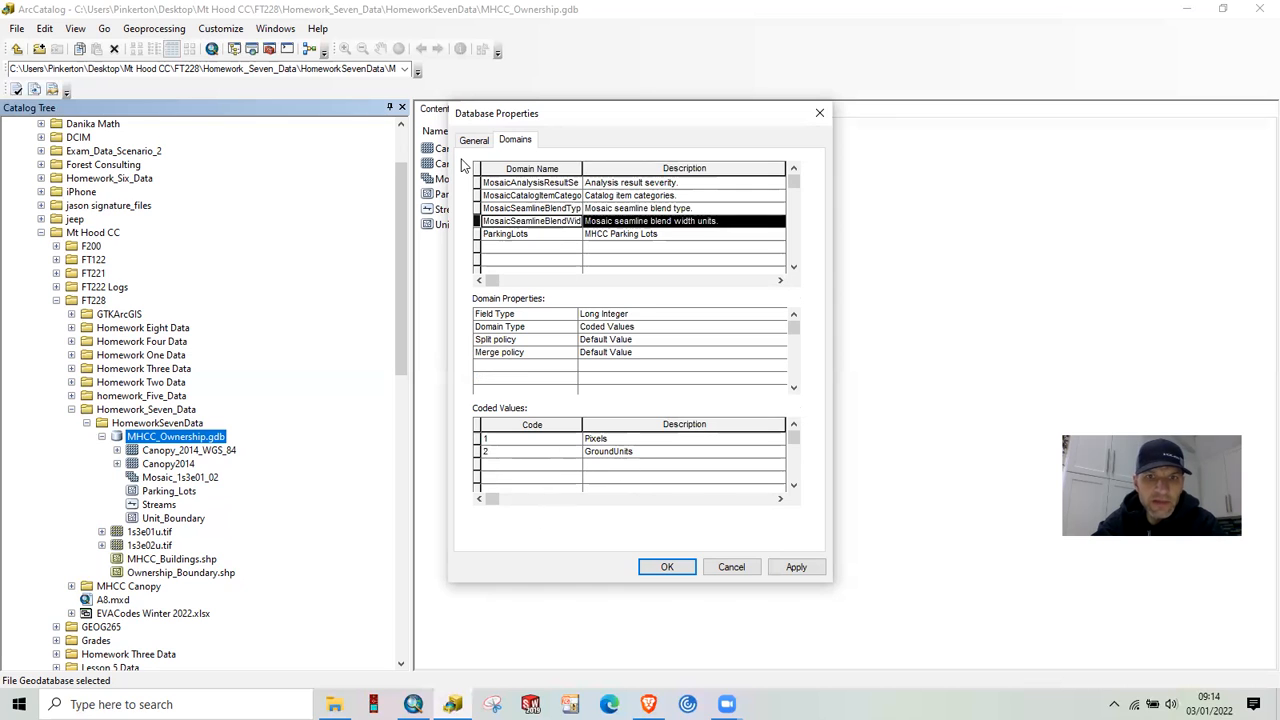
left_click(479, 208)
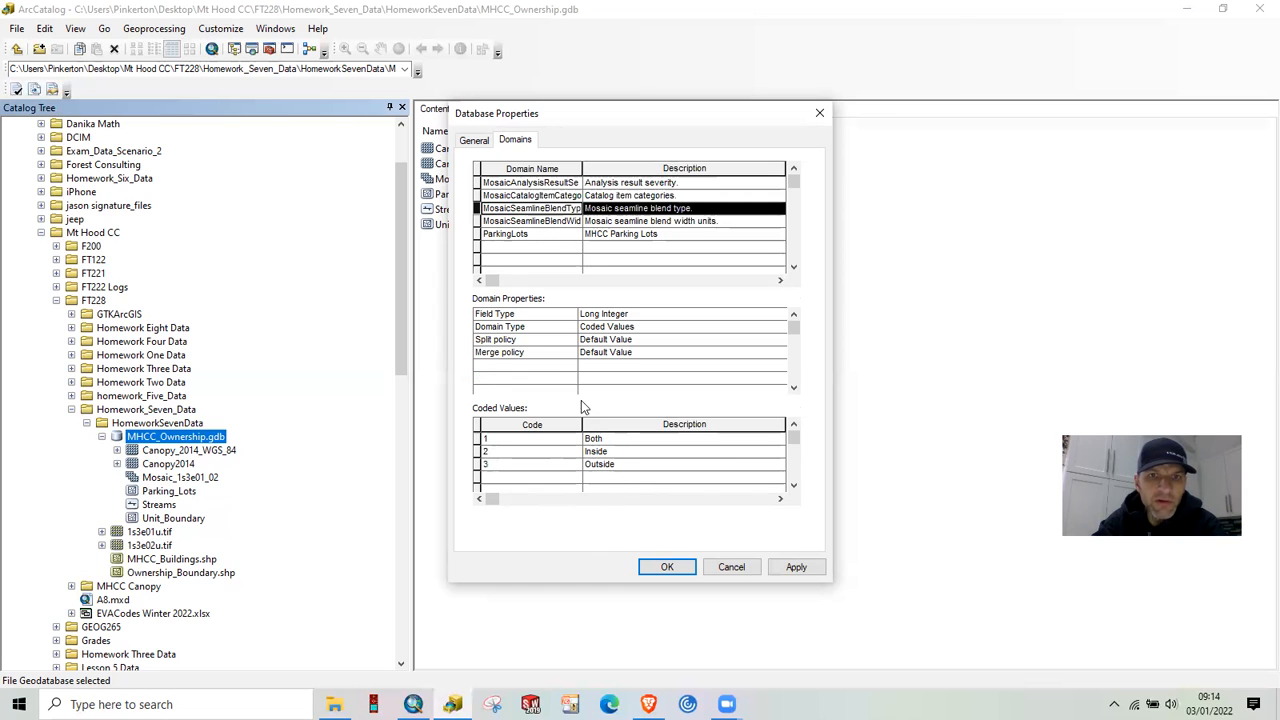
left_click(480, 195)
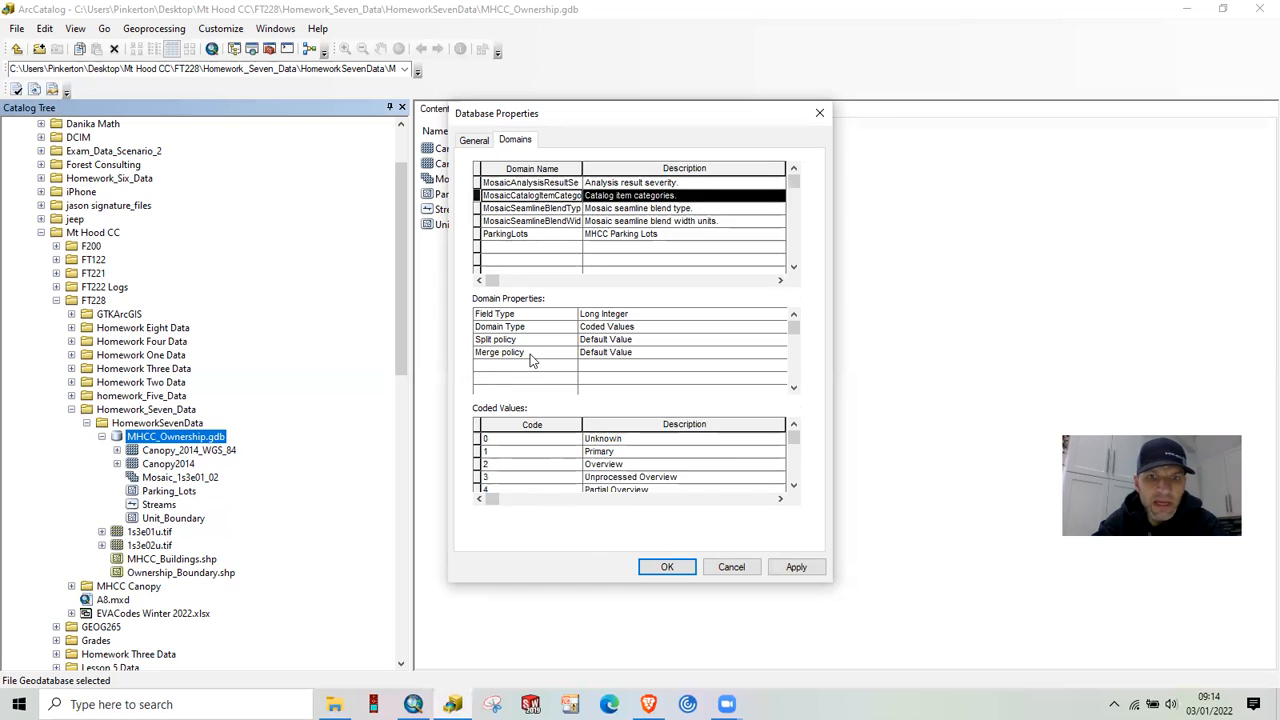
scroll(650, 472, "down", 3)
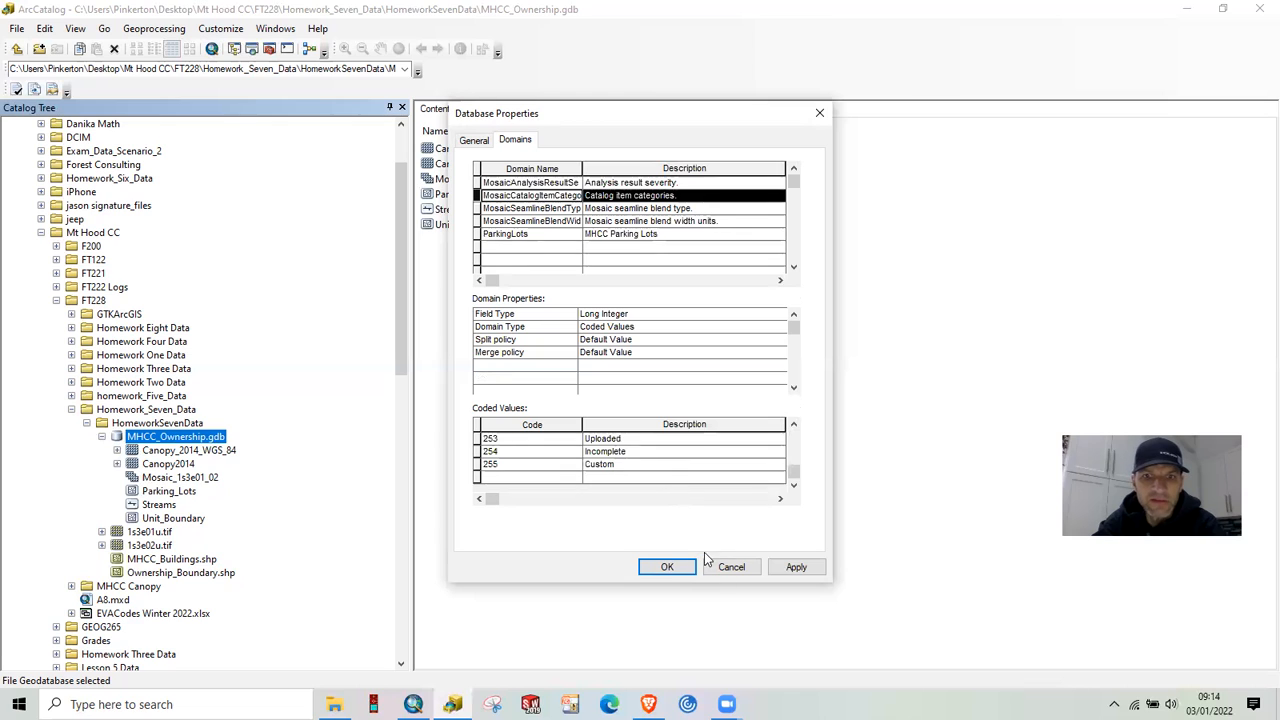
left_click(794, 567)
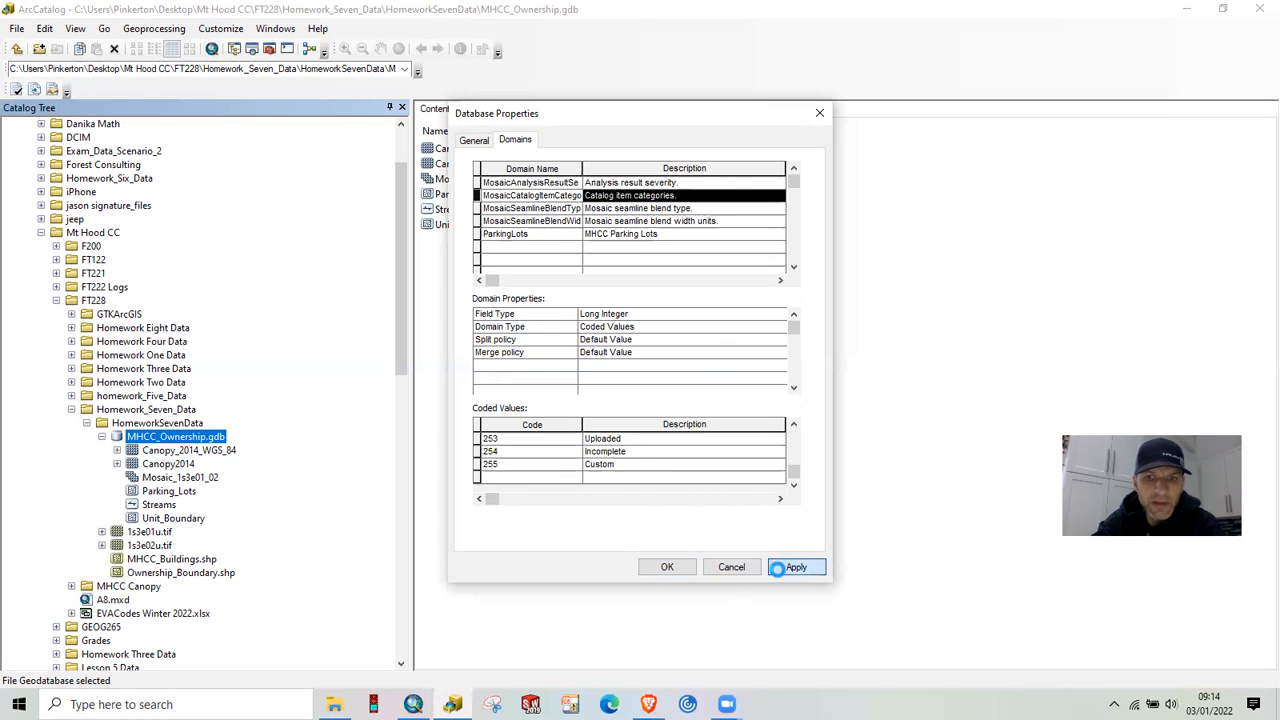
left_click(664, 567)
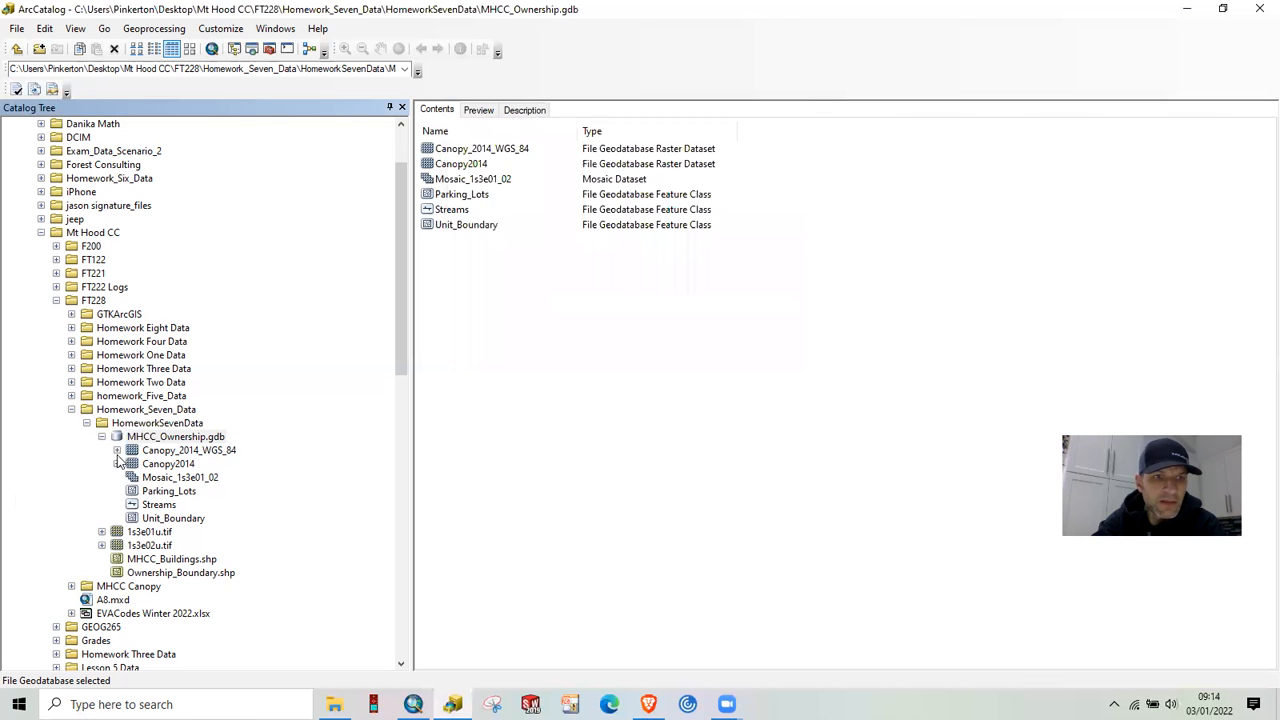
Examine the Domain property of the Lot_Letter field in the Parking_Lots feature class properties
left_click(163, 492)
right_click(163, 492)
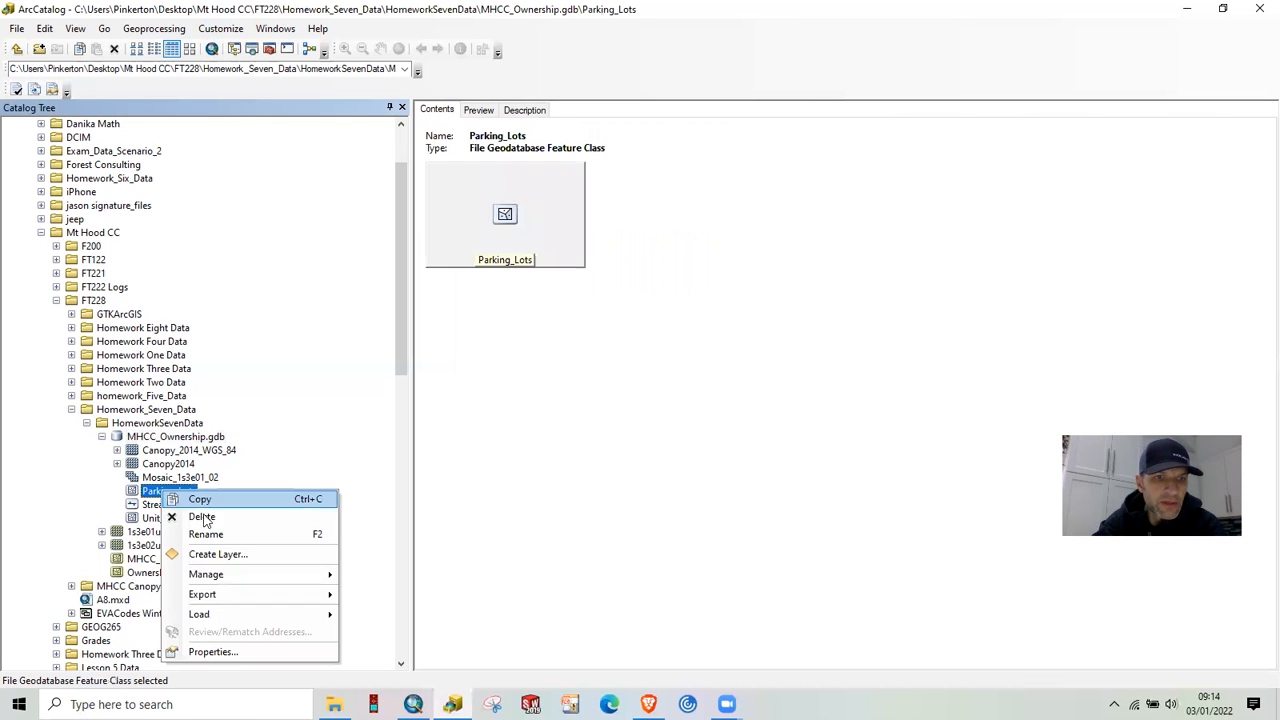
left_click(213, 652)
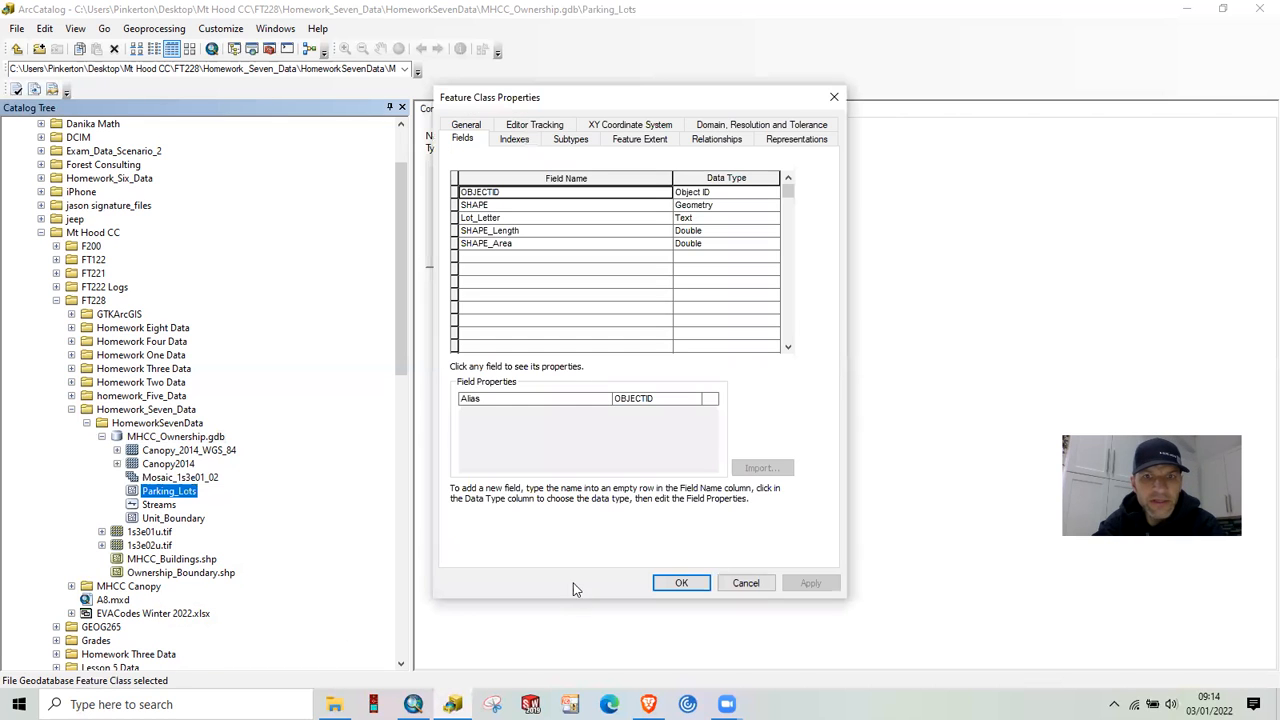
left_click(694, 219)
left_click(638, 440)
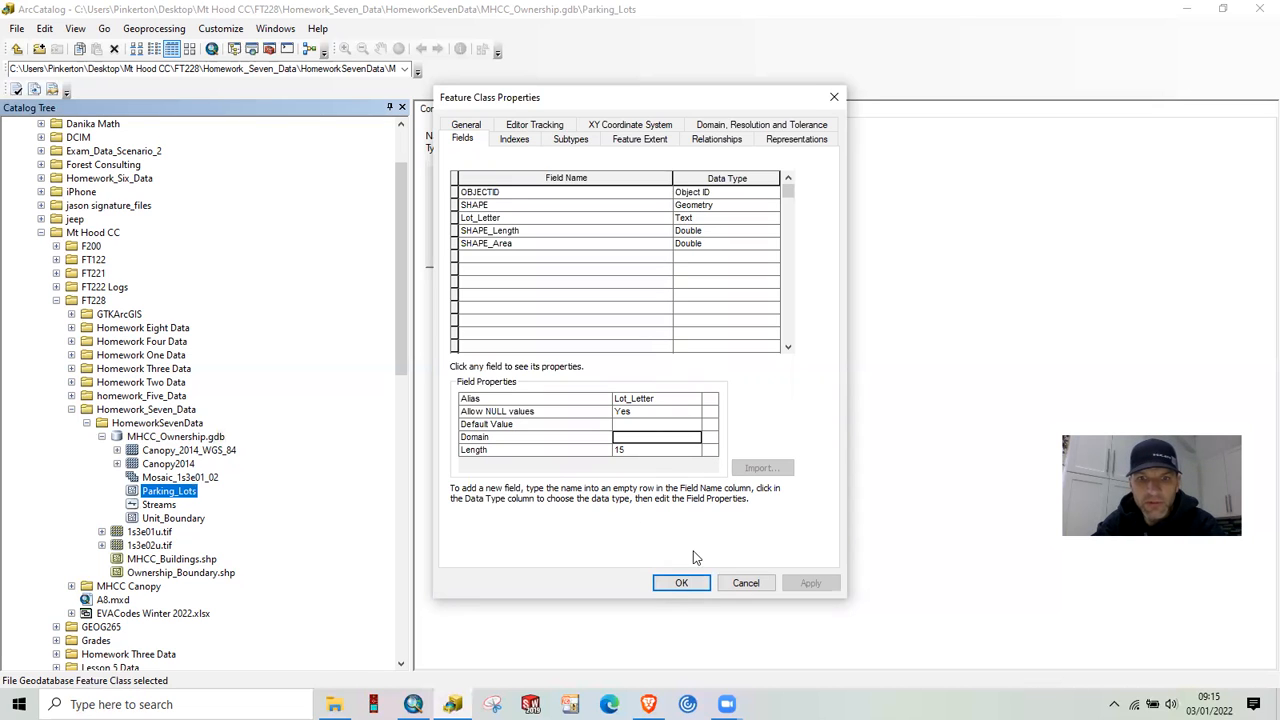
left_click(681, 583)
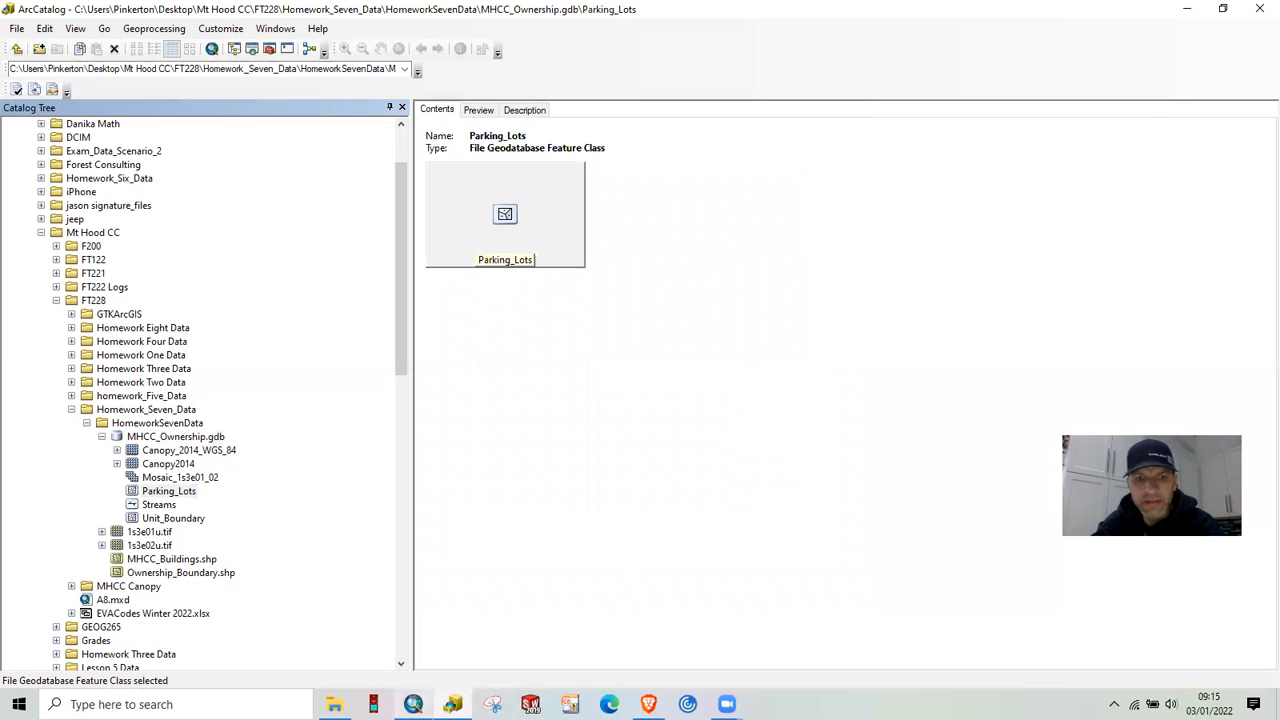
Switch to ArcMap and apply Lot_Letter as the label field in the Parking_Lots layer properties
left_click(413, 704)
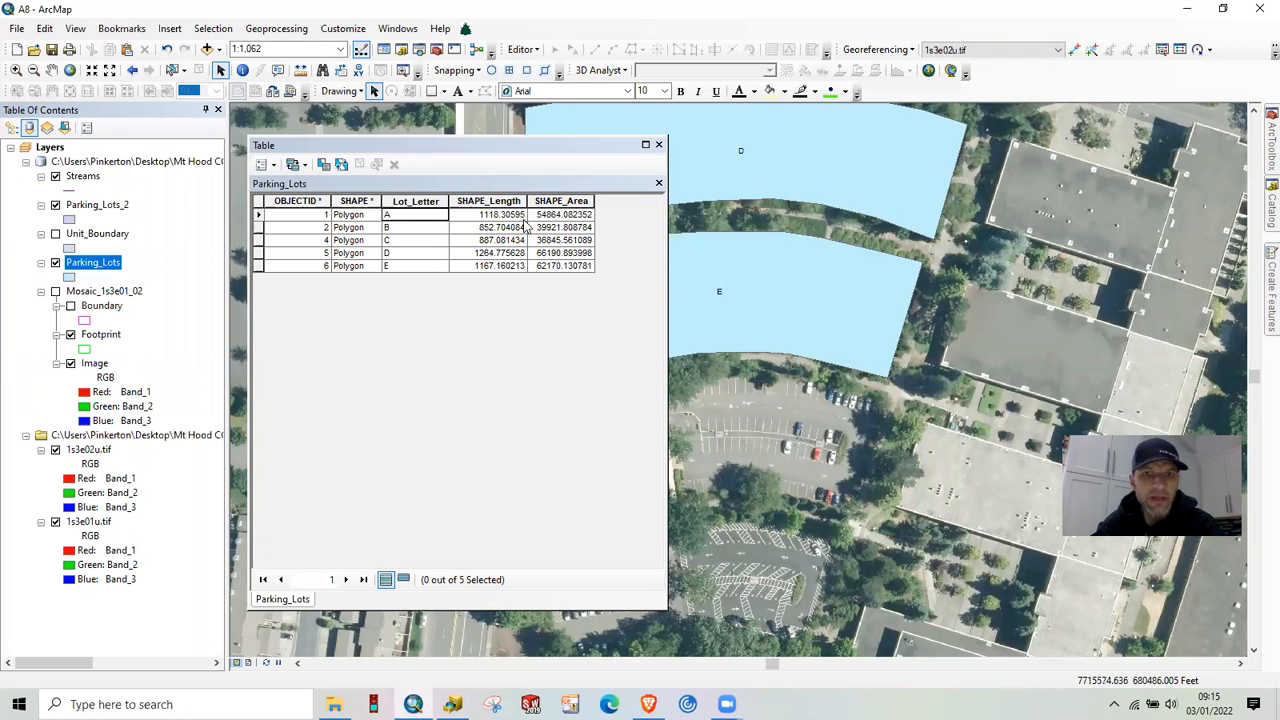
right_click(89, 269)
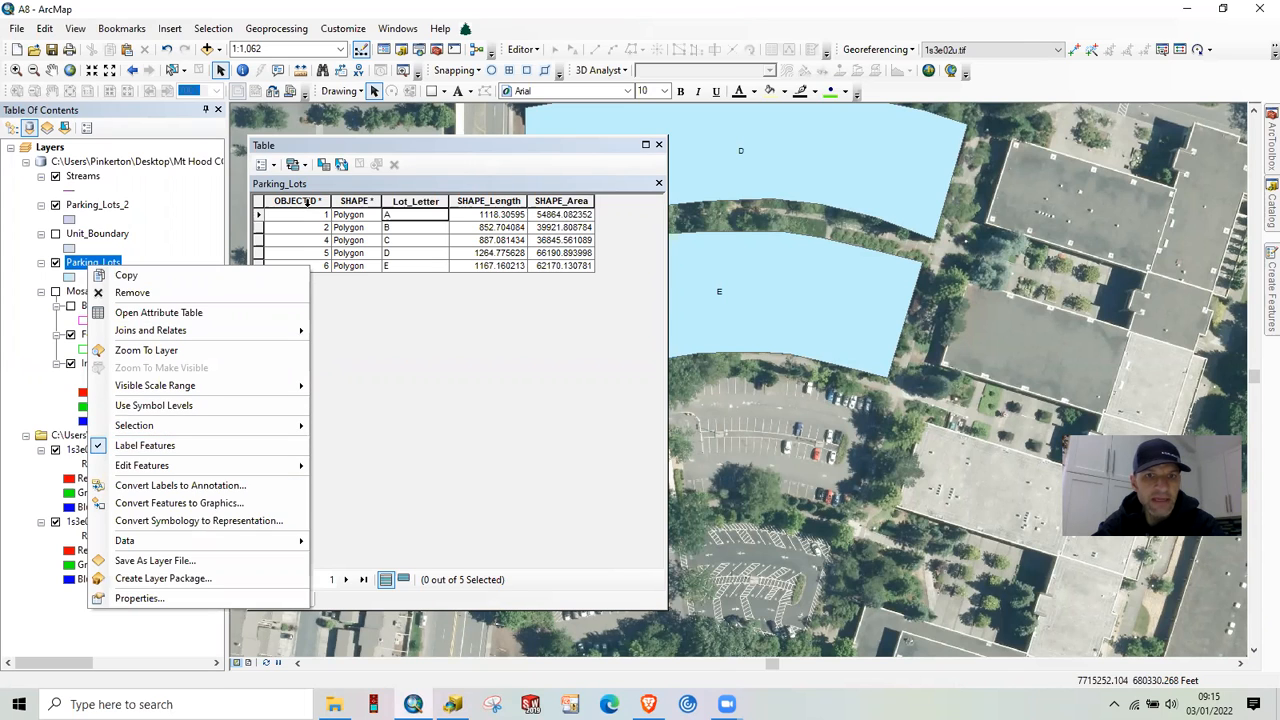
left_click(157, 600)
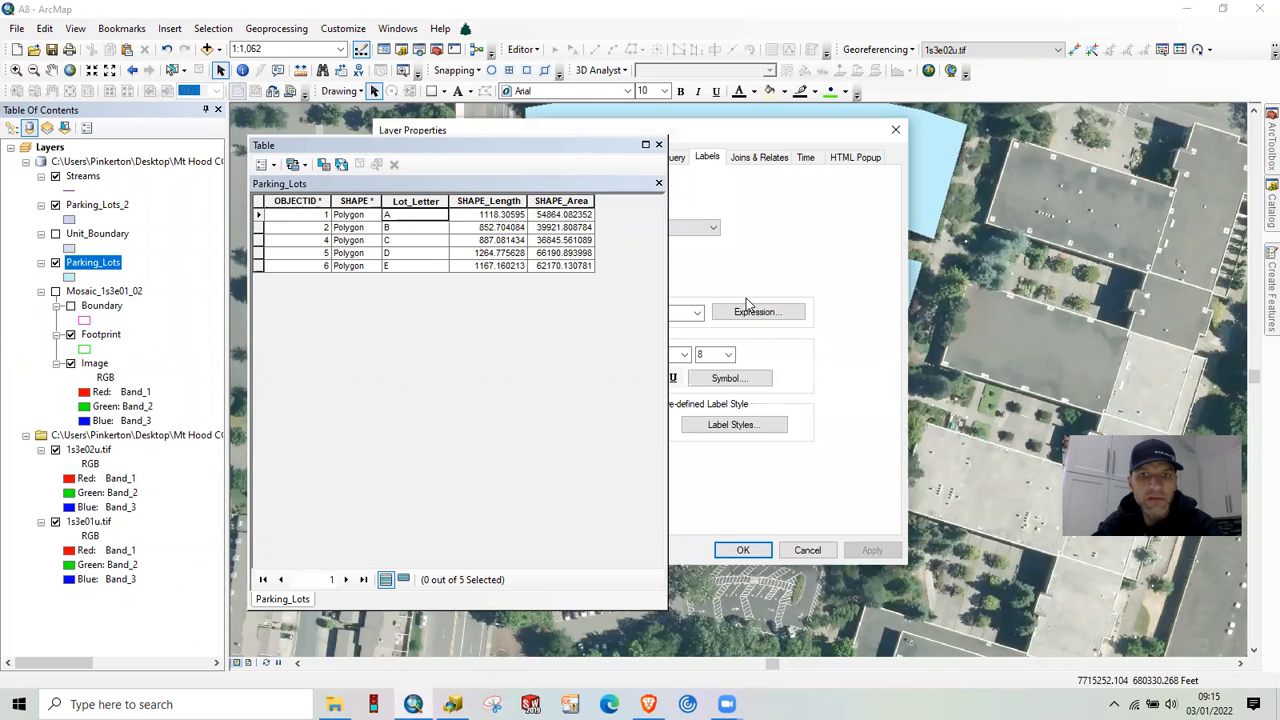
left_click(679, 134)
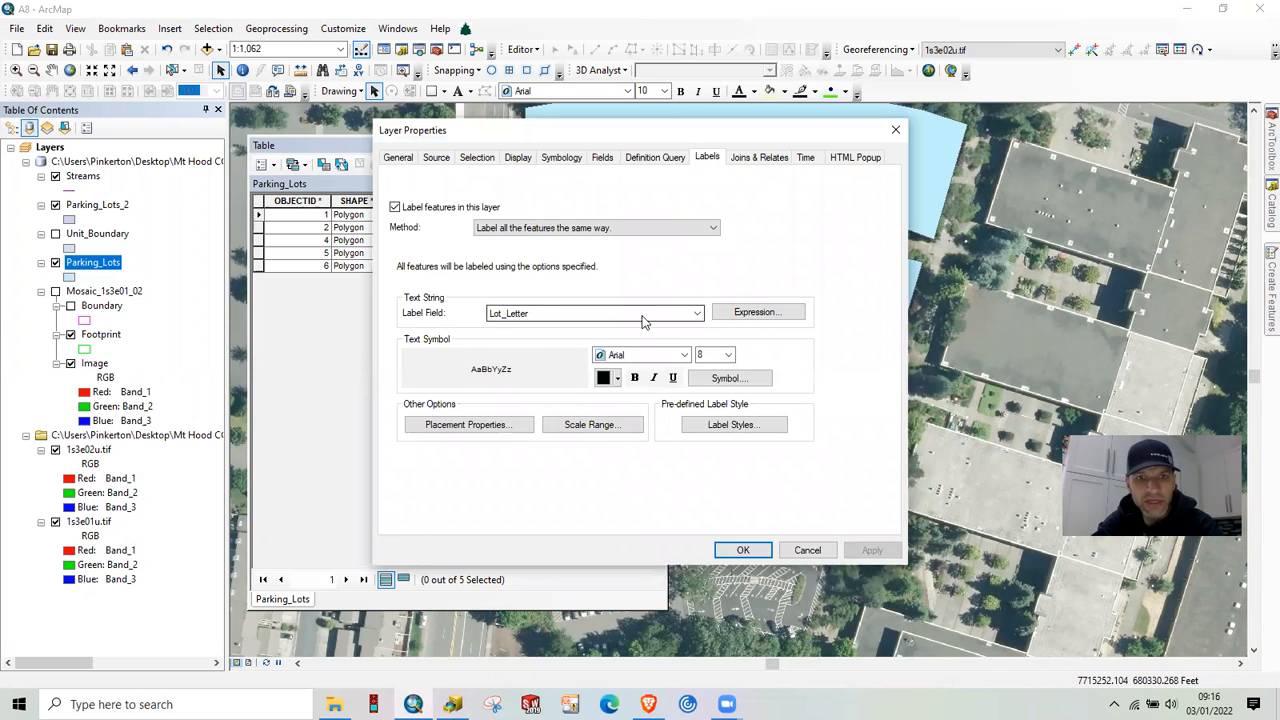
left_click(696, 314)
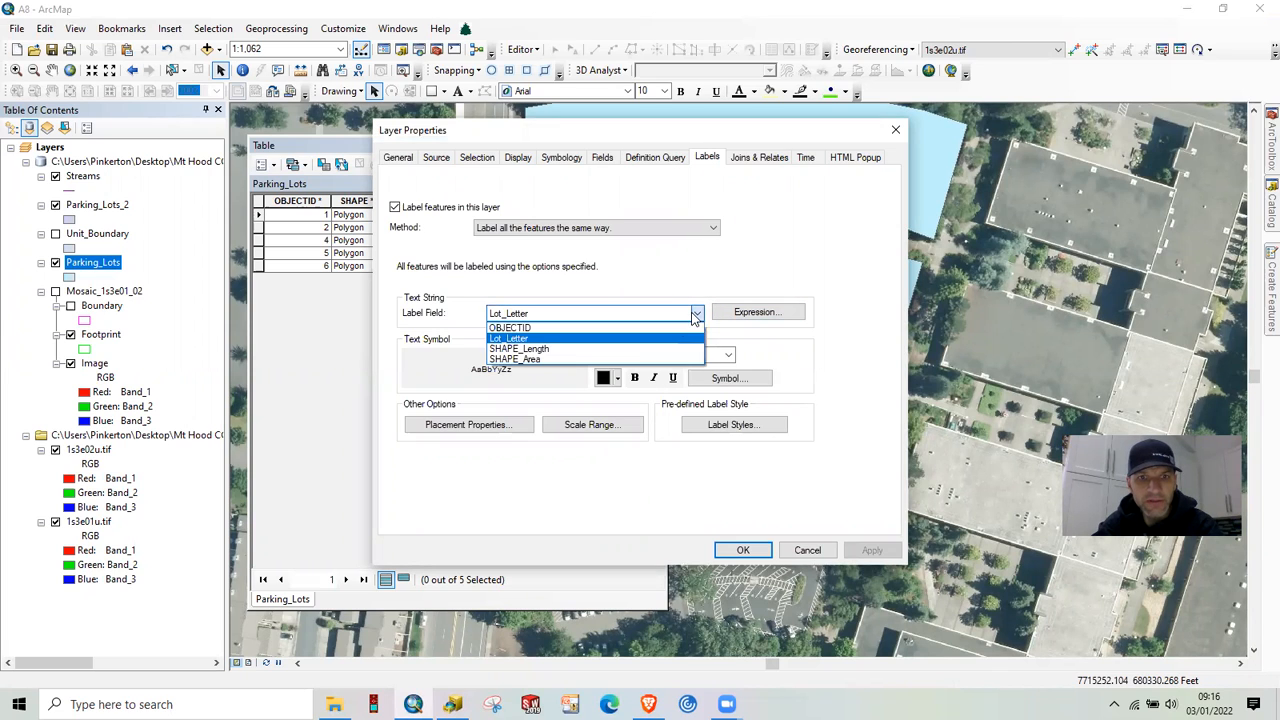
left_click(635, 339)
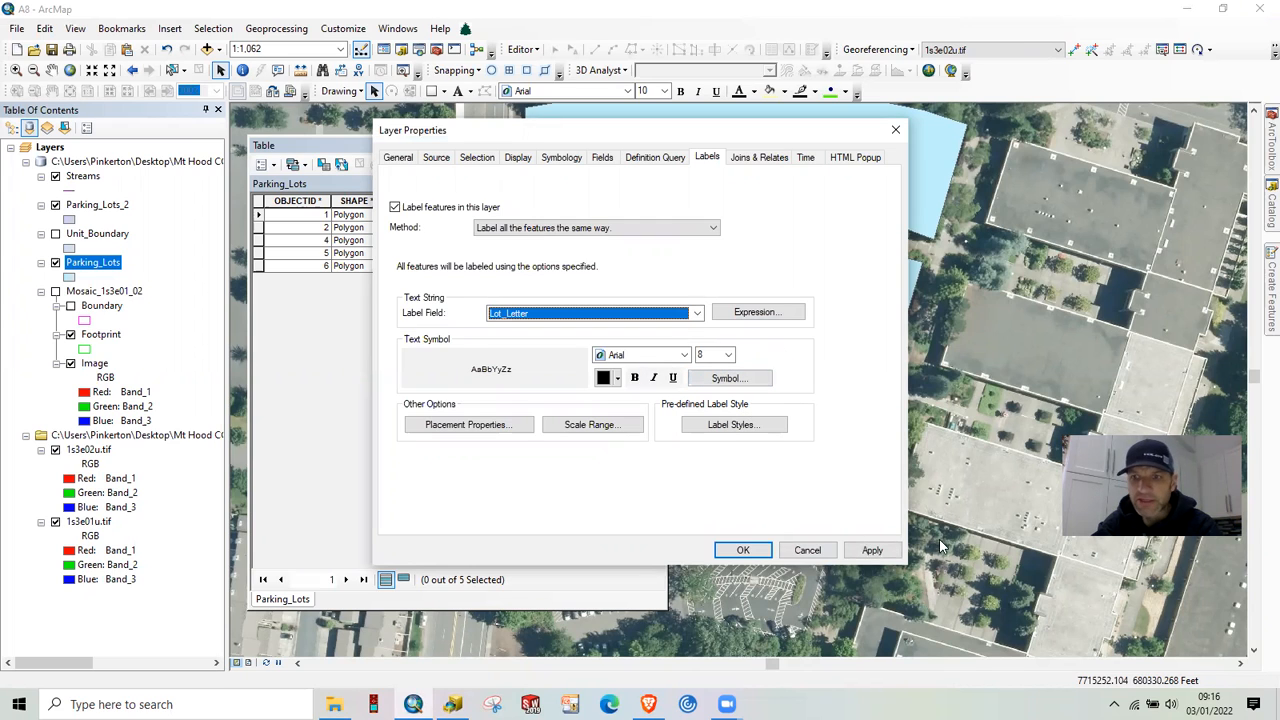
left_click(872, 551)
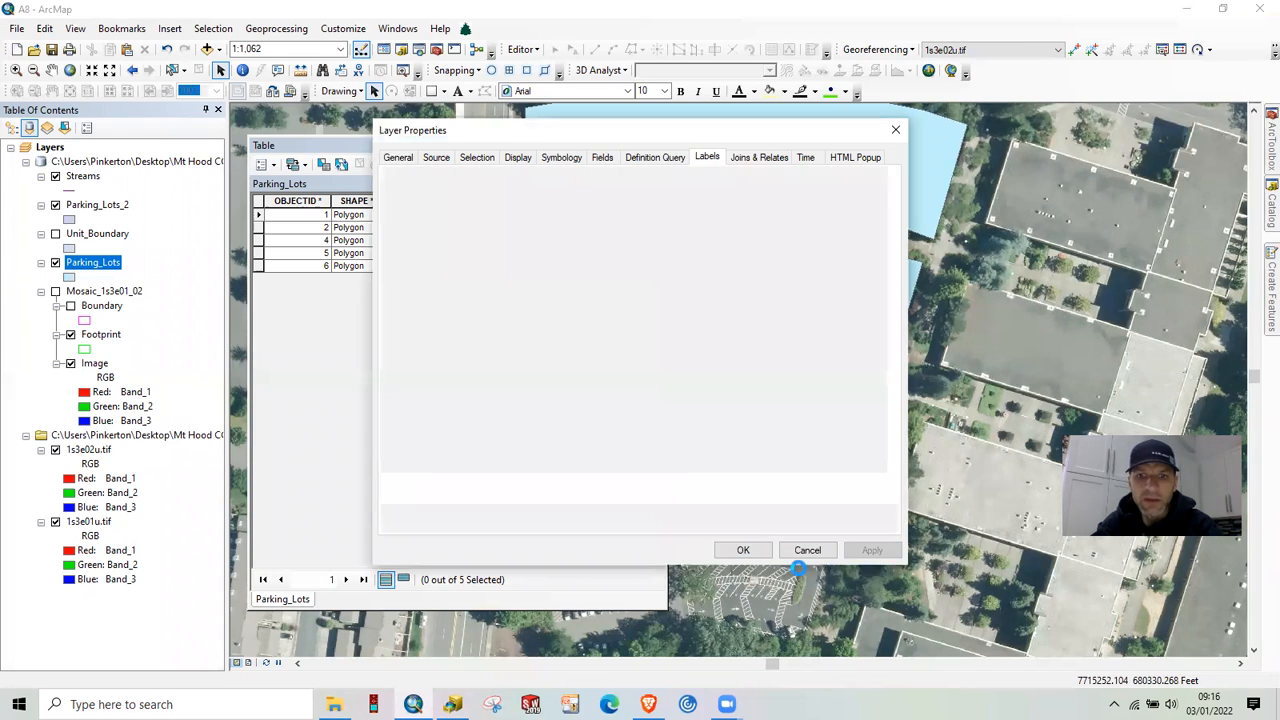
Accept the Parking_Lots layer properties, close its attribute table, and zoom the map to the full extent of the layer
left_click(743, 550)
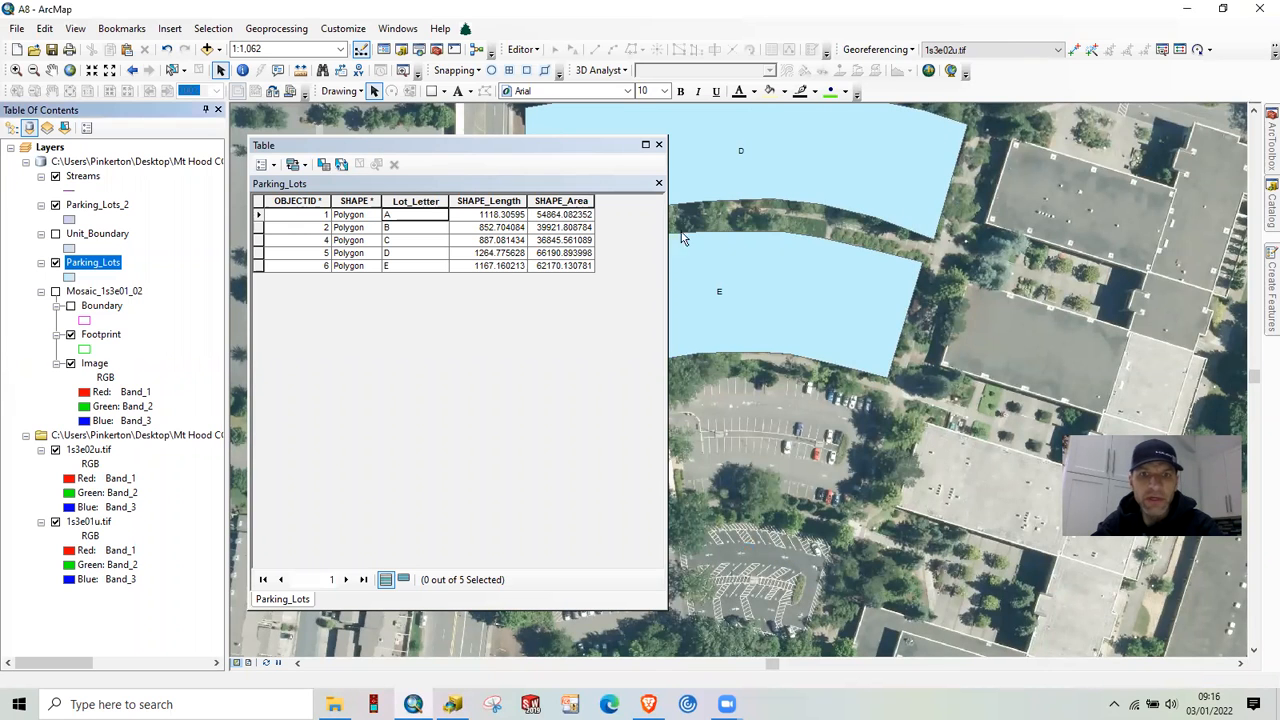
left_click(658, 144)
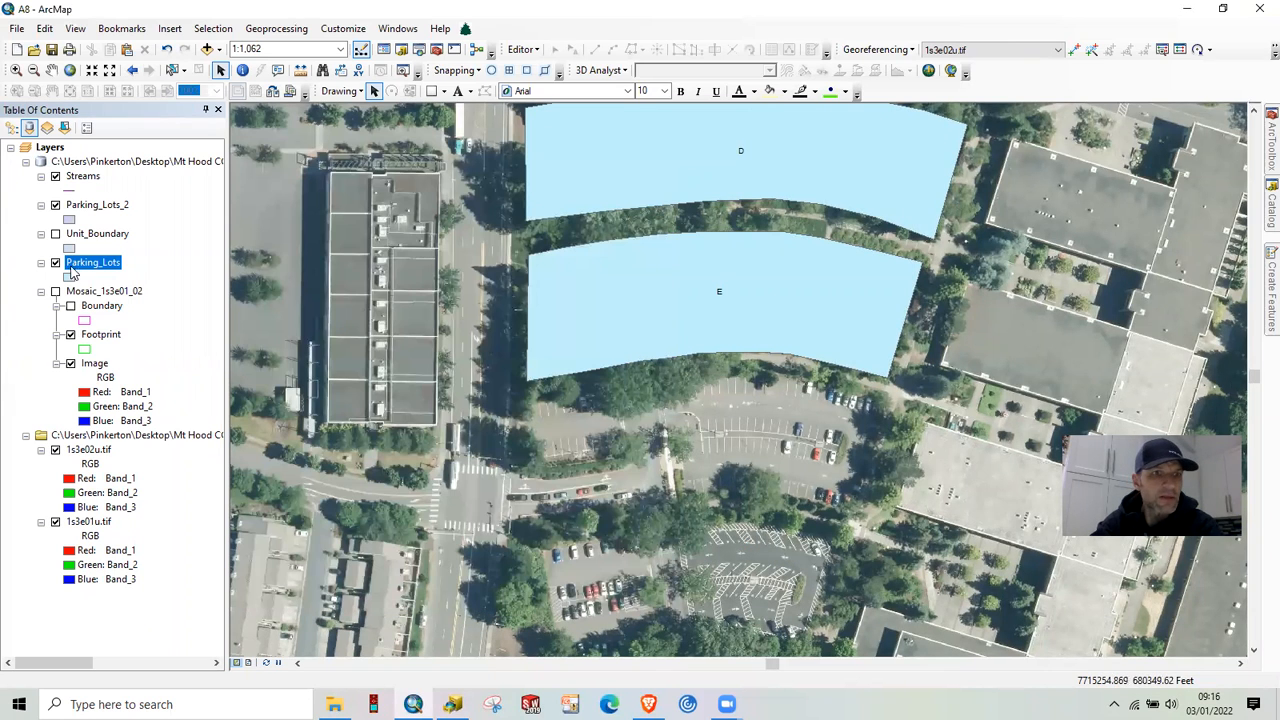
right_click(74, 270)
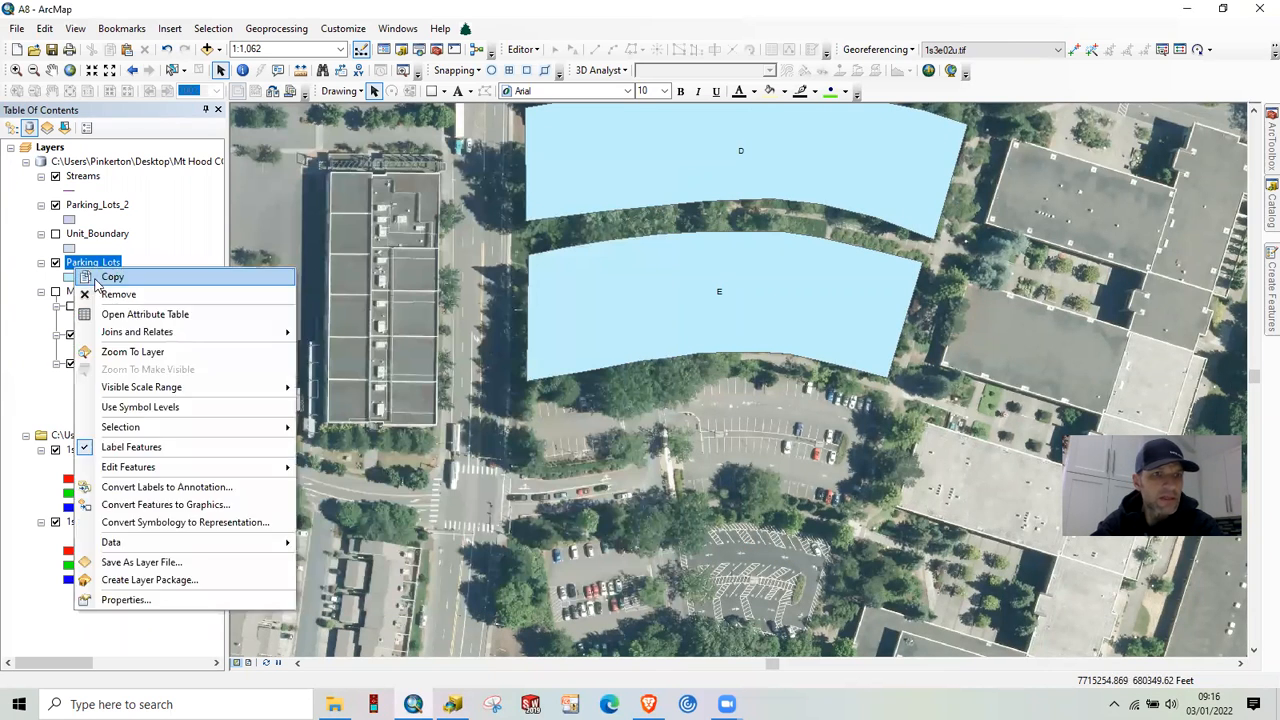
left_click(150, 352)
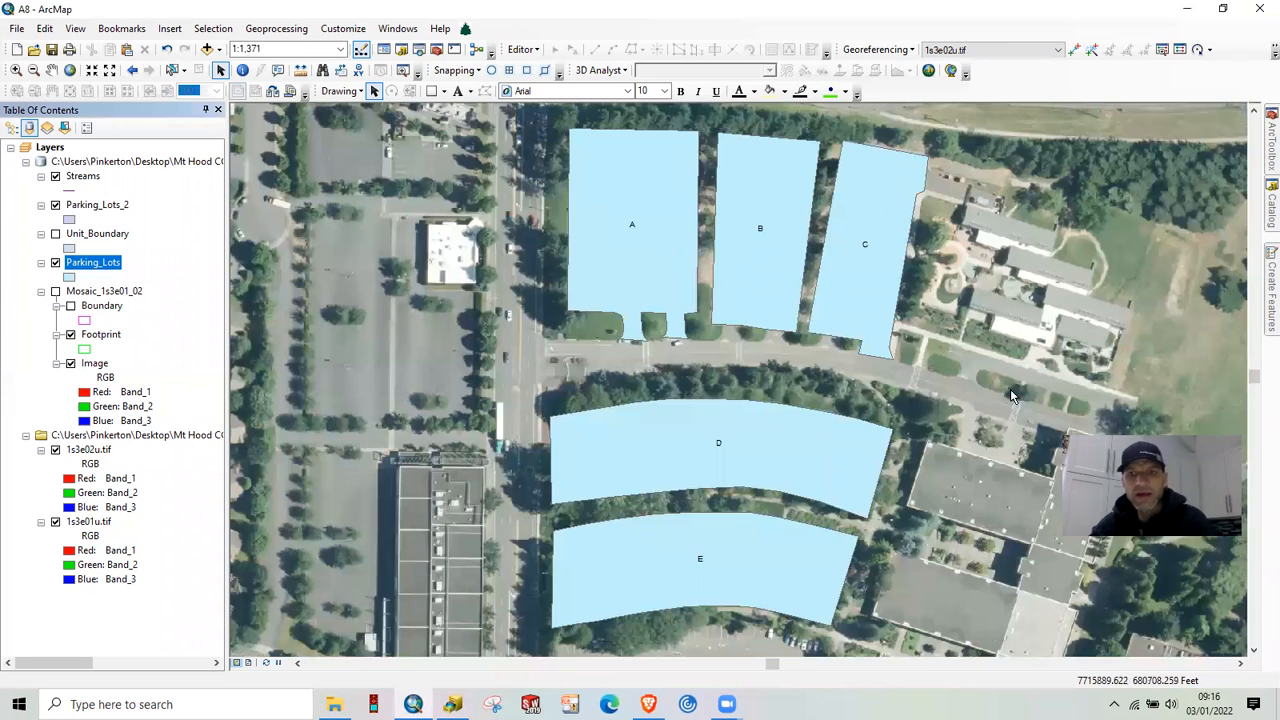
Examine the campus imagery south and east of the lettered parking lots at 1:3,000 scale
scroll(978, 430, "down", 4)
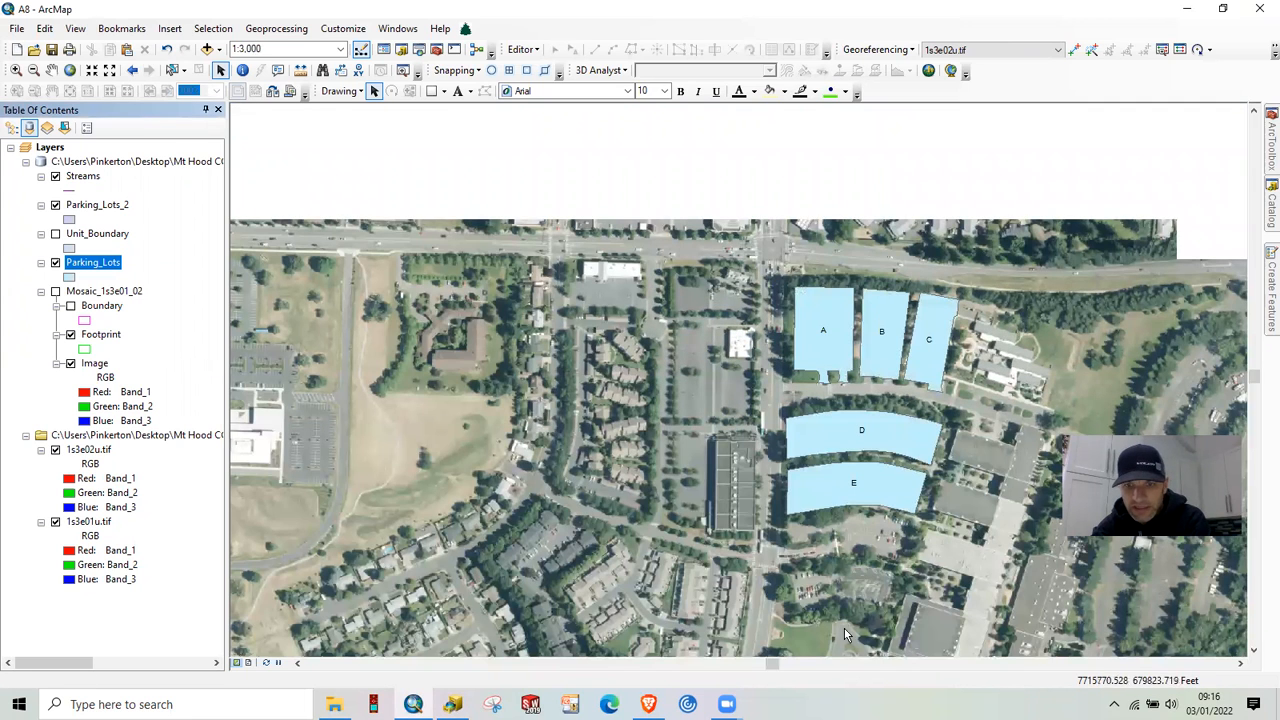
left_click(53, 74)
left_click_drag(875, 446, 615, 217)
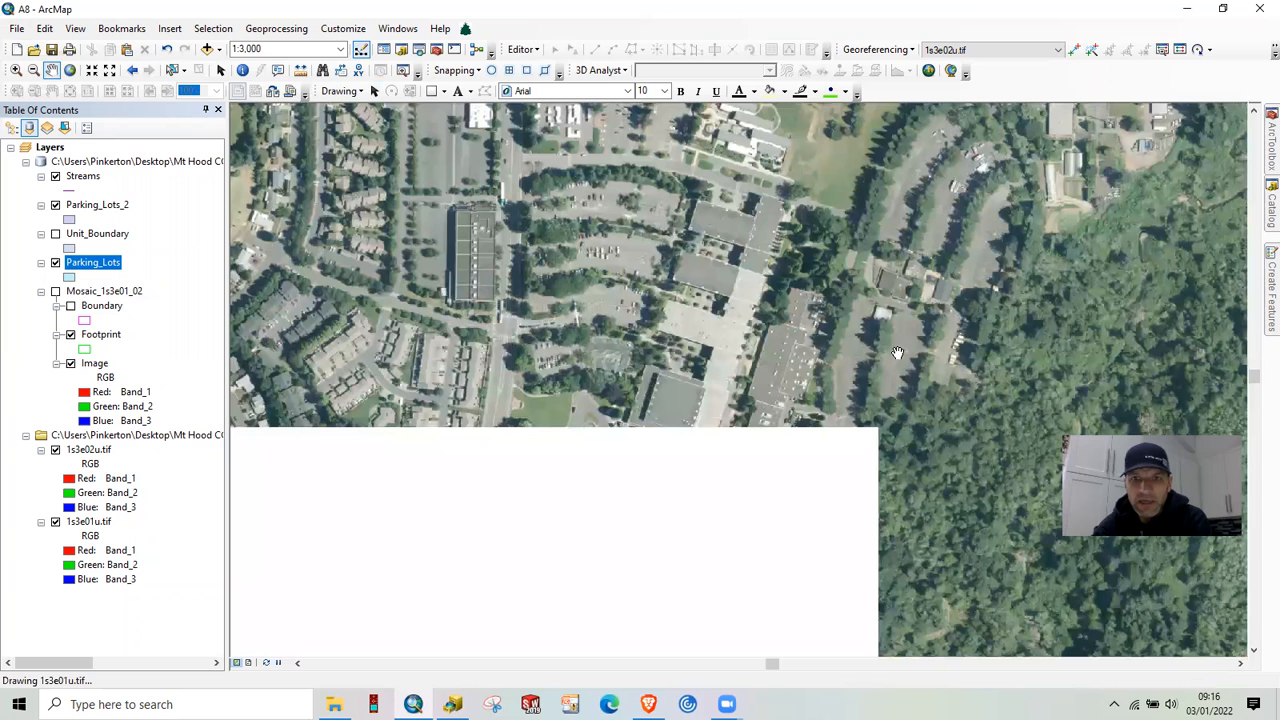